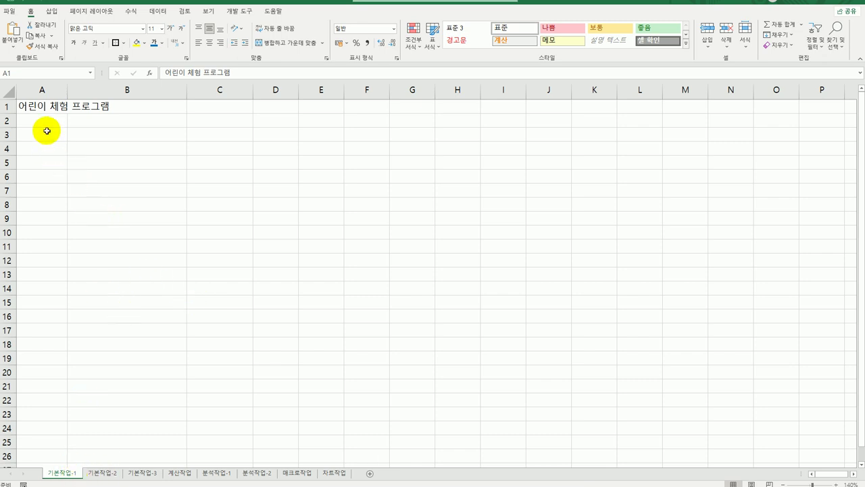
{"action": "left_click_drag", "start_coordinate": [43, 133], "coordinate": [365, 245]}
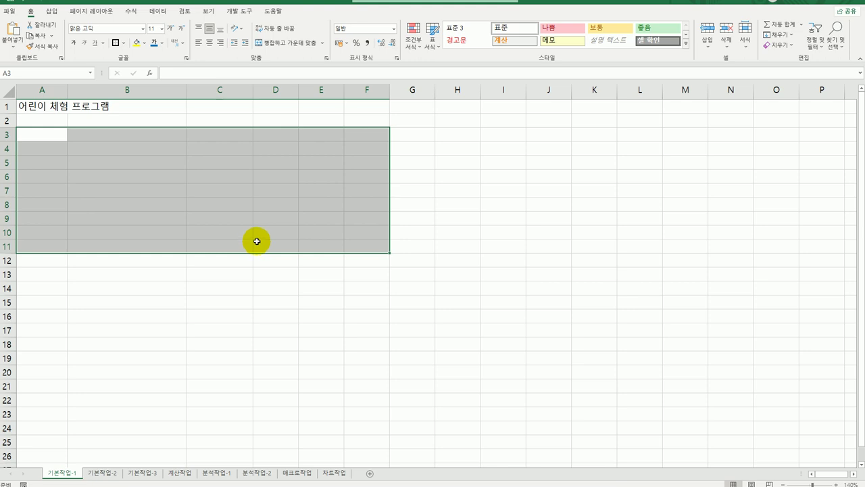
- On the 기본작업-2 sheet, set the horizontal alignment of the title range A1:G1 to 선택 영역의 가운데로
{"action": "left_click", "coordinate": [111, 473]}
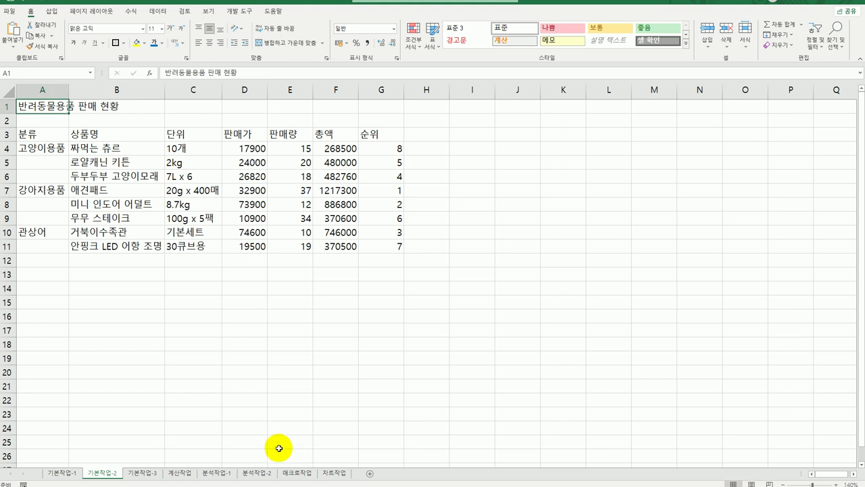
{"action": "left_click_drag", "start_coordinate": [50, 106], "coordinate": [367, 107]}
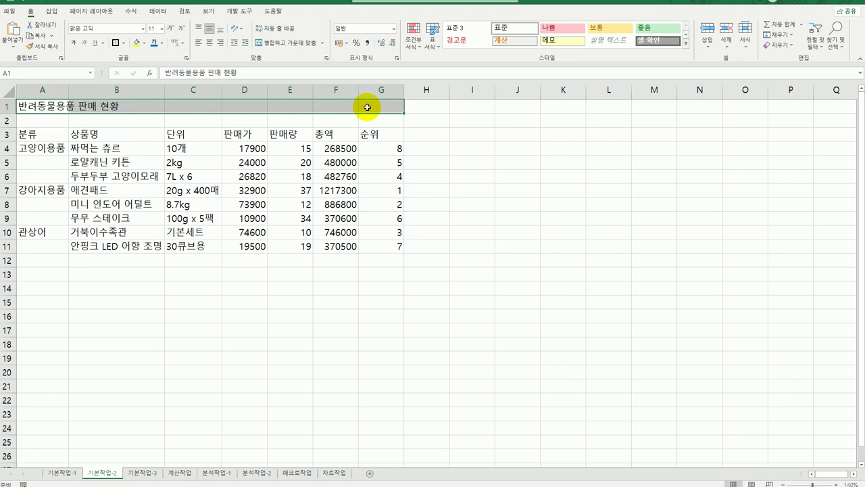
{"action": "right_click", "coordinate": [209, 108]}
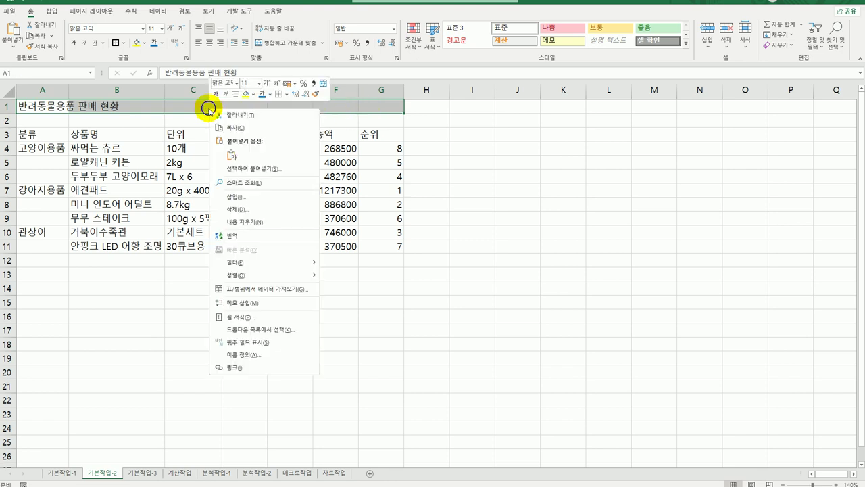
{"action": "left_click", "coordinate": [281, 317]}
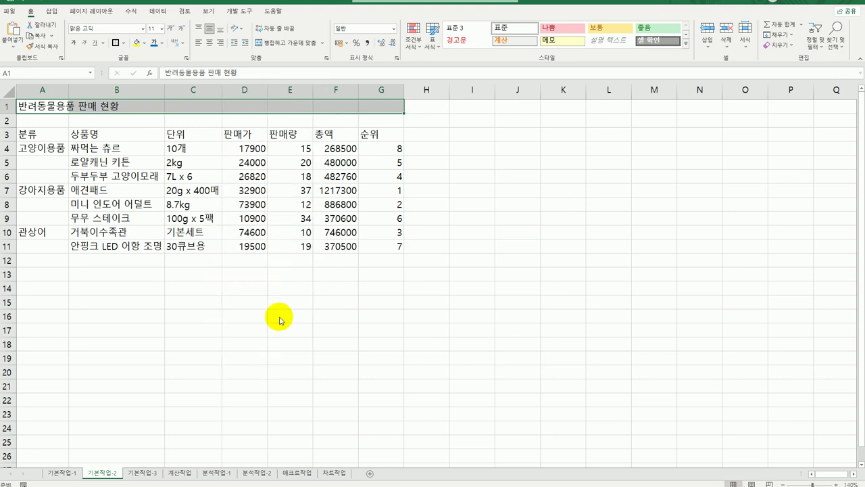
{"action": "left_click_drag", "start_coordinate": [265, 191], "coordinate": [535, 112]}
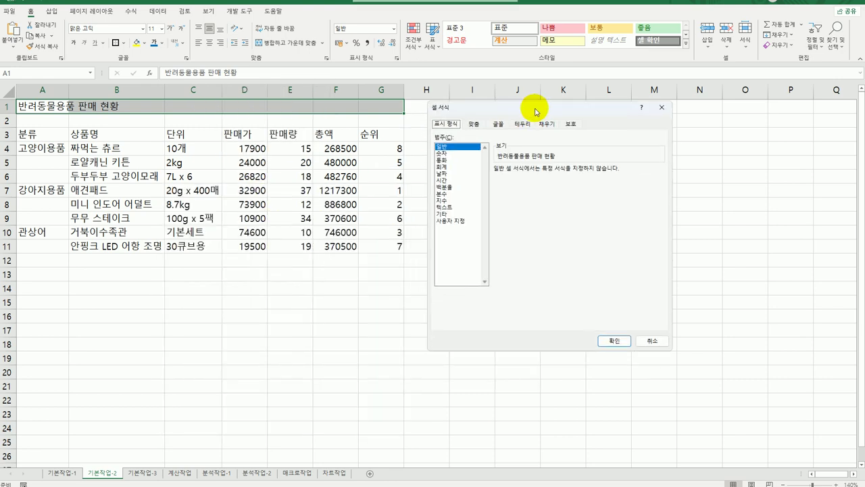
{"action": "left_click", "coordinate": [475, 125]}
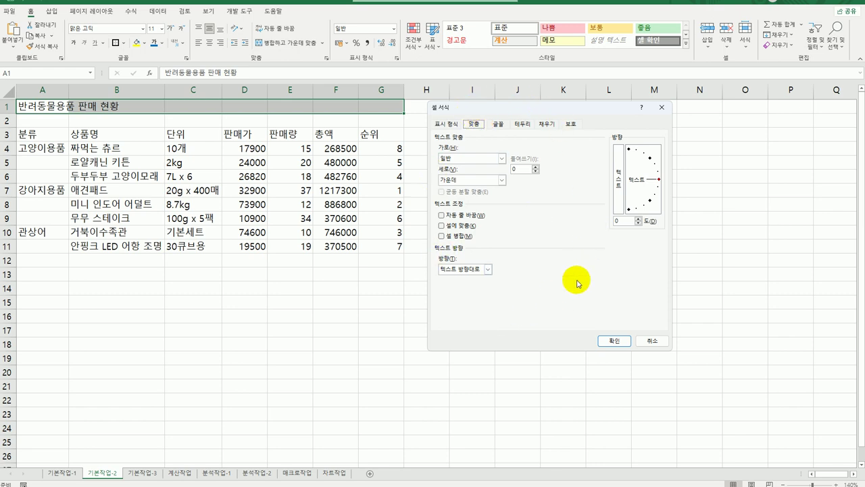
{"action": "left_click", "coordinate": [492, 158]}
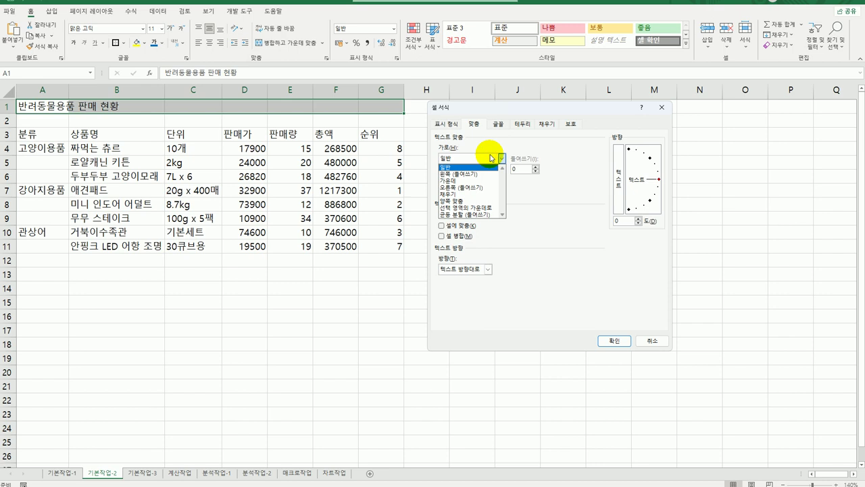
{"action": "left_click", "coordinate": [481, 210]}
{"action": "left_click", "coordinate": [501, 158]}
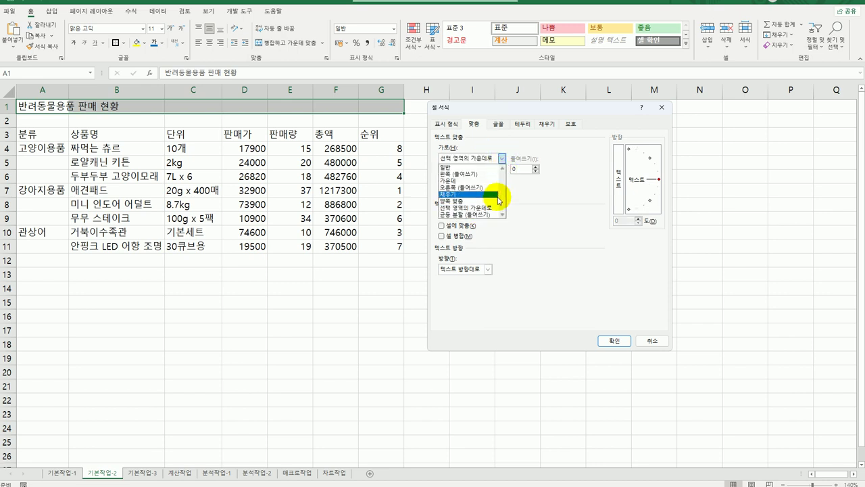
{"action": "left_click", "coordinate": [493, 209]}
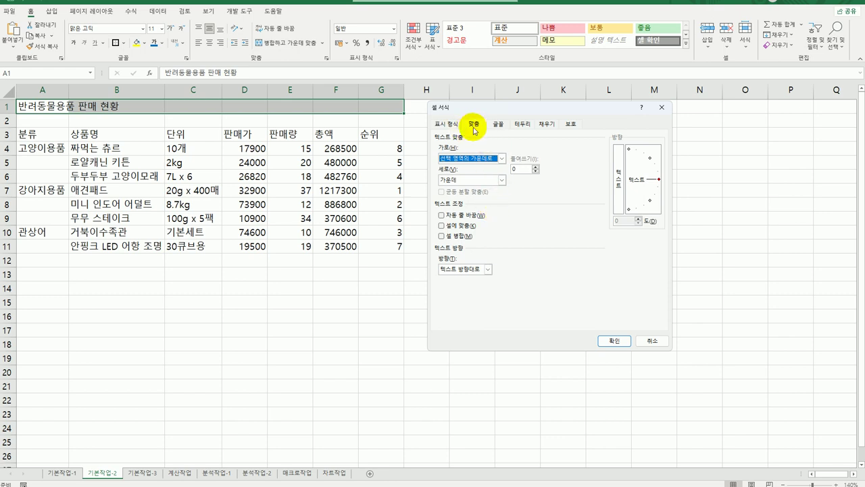
- Format the title's font as size 14, 굵은 기울임꼴 style, with an 이중 실선(회계용) underline
{"action": "left_click", "coordinate": [497, 125]}
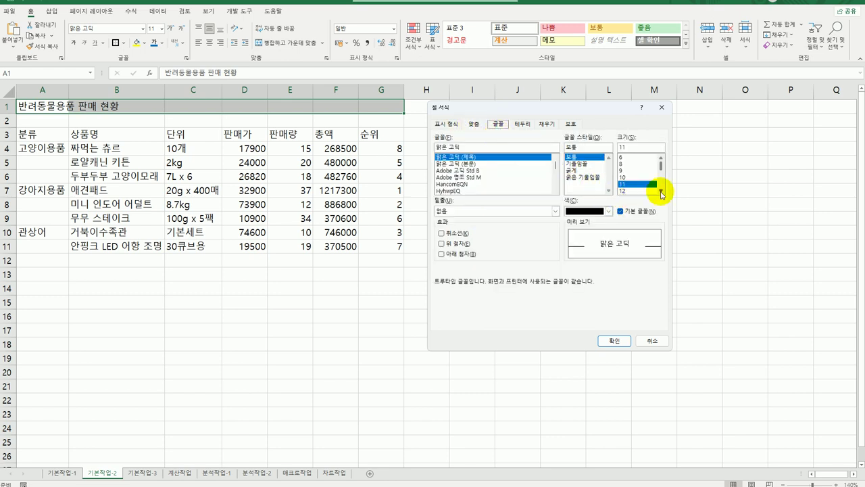
{"action": "left_click", "coordinate": [661, 191]}
{"action": "left_click", "coordinate": [630, 191]}
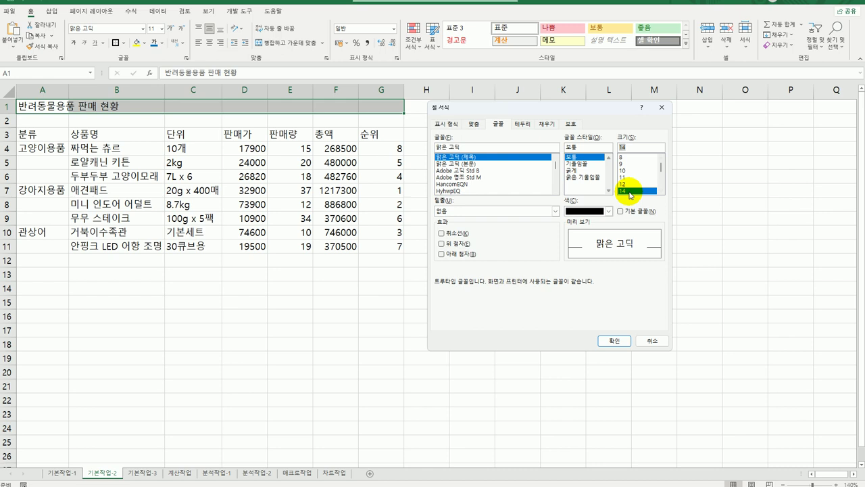
{"action": "left_click", "coordinate": [581, 177]}
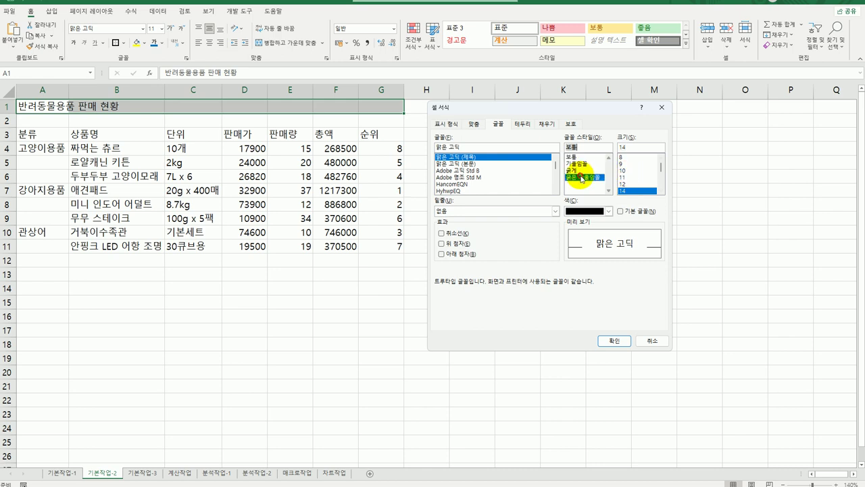
{"action": "left_click", "coordinate": [553, 211]}
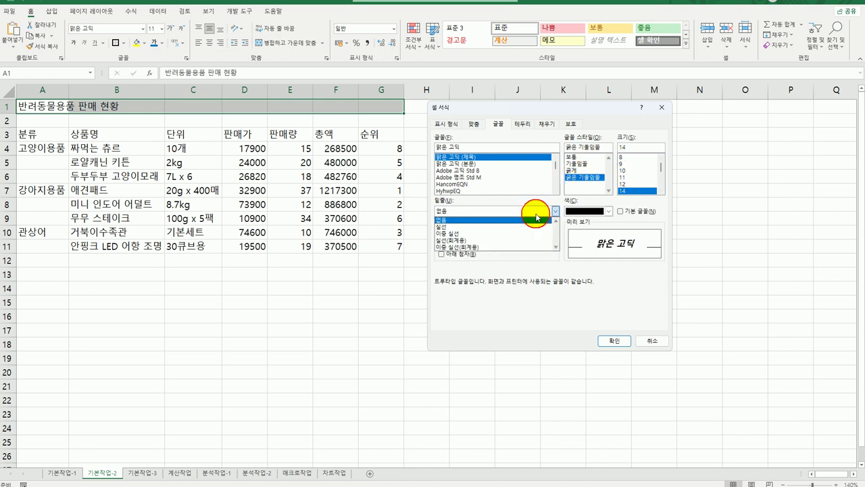
{"action": "left_click", "coordinate": [520, 249]}
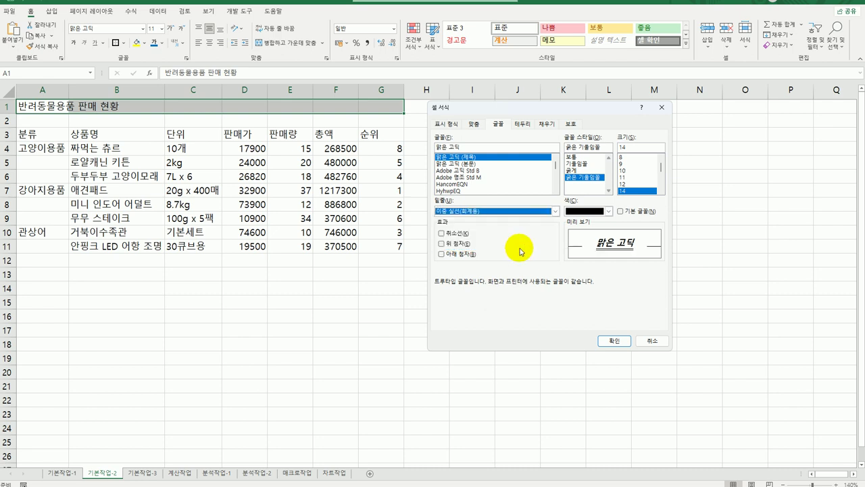
{"action": "left_click", "coordinate": [604, 341]}
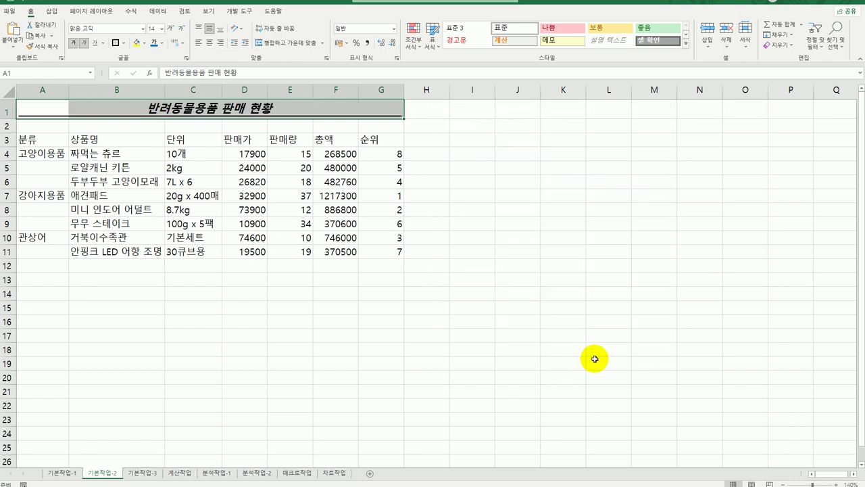
- Set the height of row 1 to 30
{"action": "right_click", "coordinate": [5, 111]}
{"action": "left_click", "coordinate": [74, 240]}
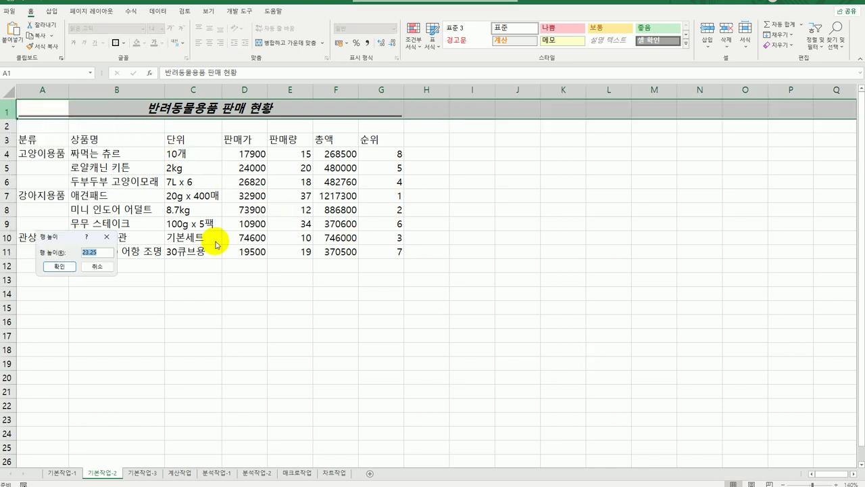
{"action": "type", "text": "30"}
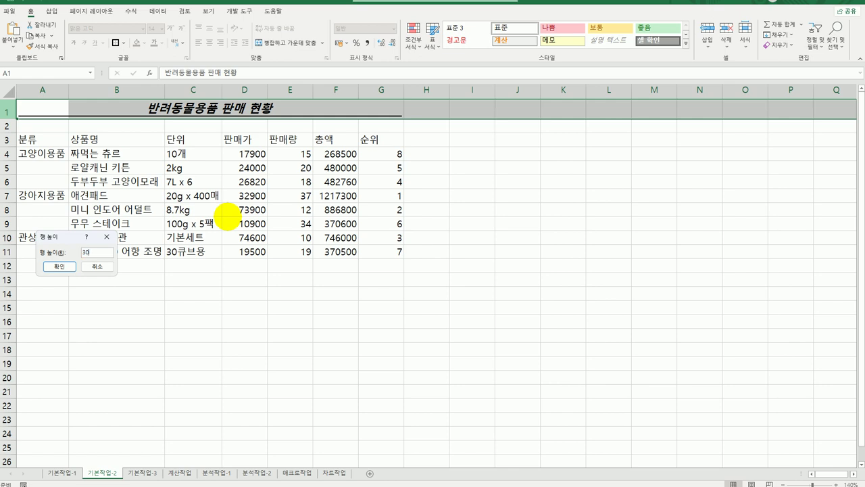
{"action": "left_click", "coordinate": [59, 266]}
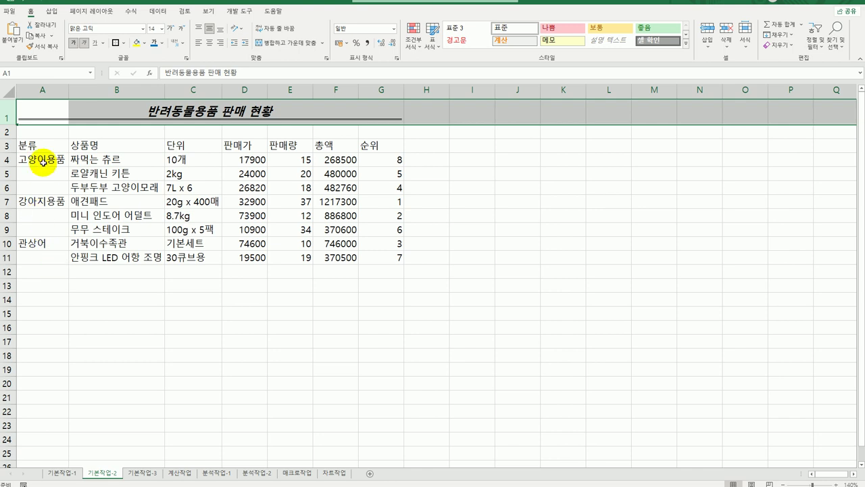
- Merge and centre each category group in column A: A4:A6, A7:A9 and A10:A11
{"action": "left_click_drag", "start_coordinate": [42, 162], "coordinate": [43, 187]}
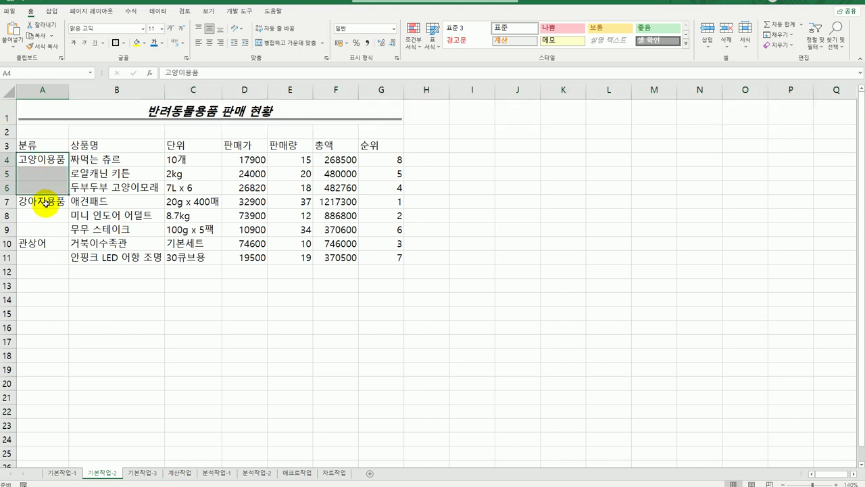
{"action": "left_click_drag", "start_coordinate": [45, 202], "coordinate": [34, 259]}
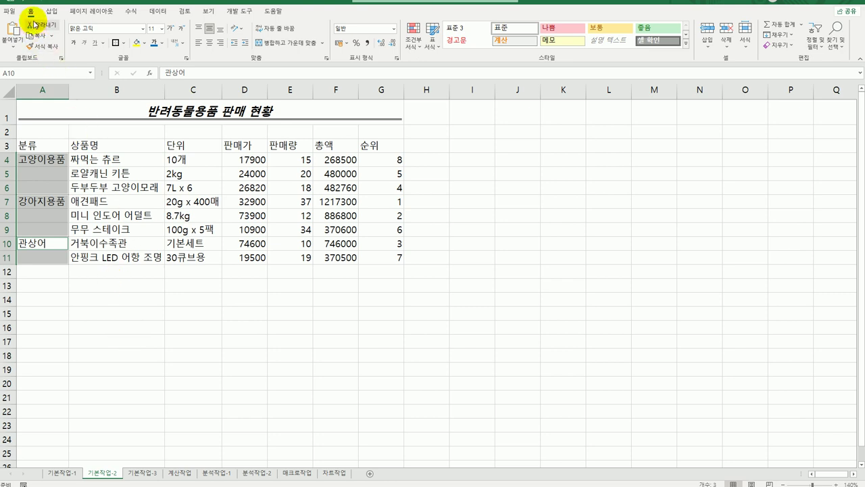
{"action": "left_click", "coordinate": [269, 44]}
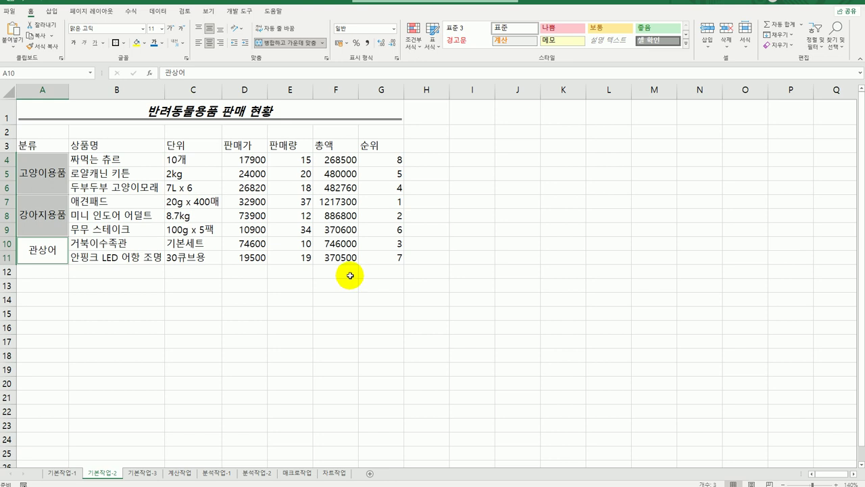
- Apply the themed cell style 60% - 강조색6 to the header row A3:G3
{"action": "left_click_drag", "start_coordinate": [27, 146], "coordinate": [395, 146]}
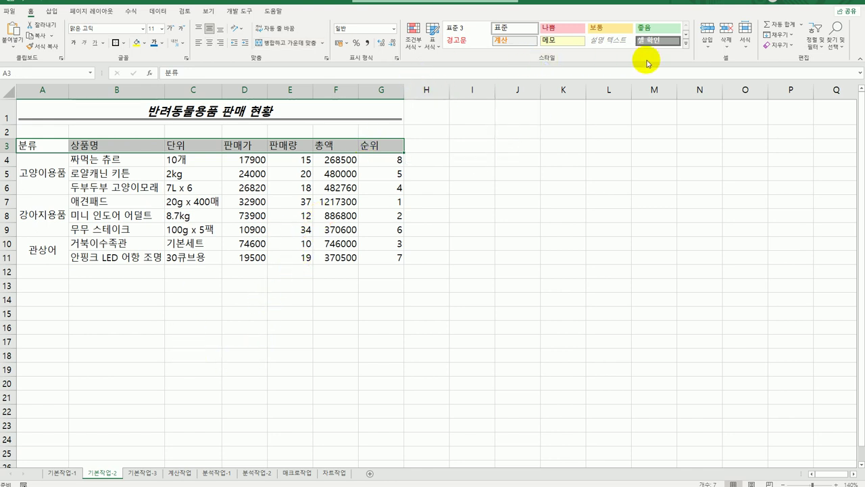
{"action": "left_click", "coordinate": [686, 49]}
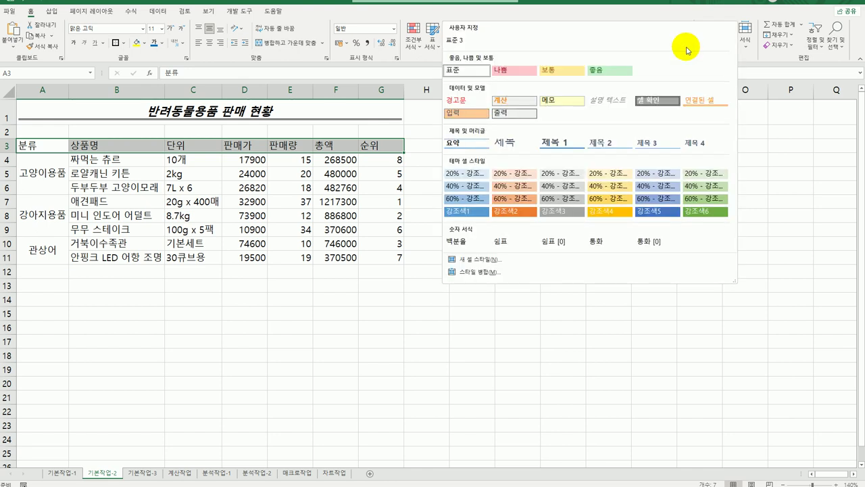
{"action": "left_click", "coordinate": [664, 15]}
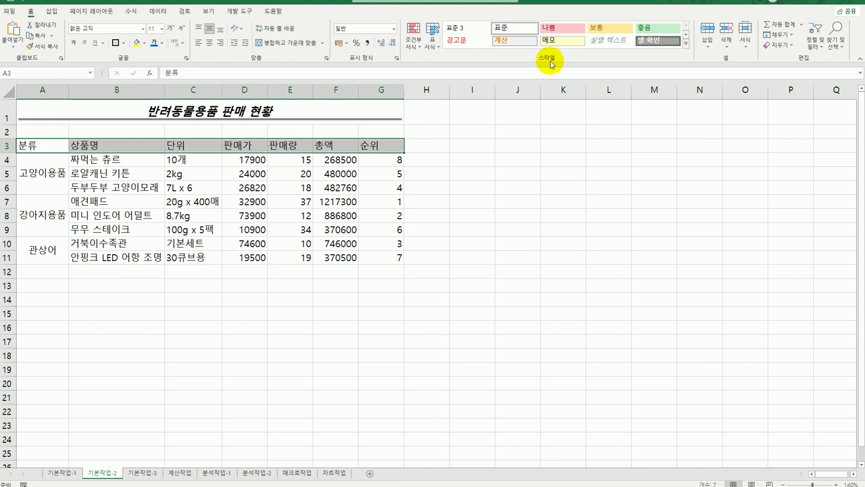
{"action": "left_click", "coordinate": [686, 44]}
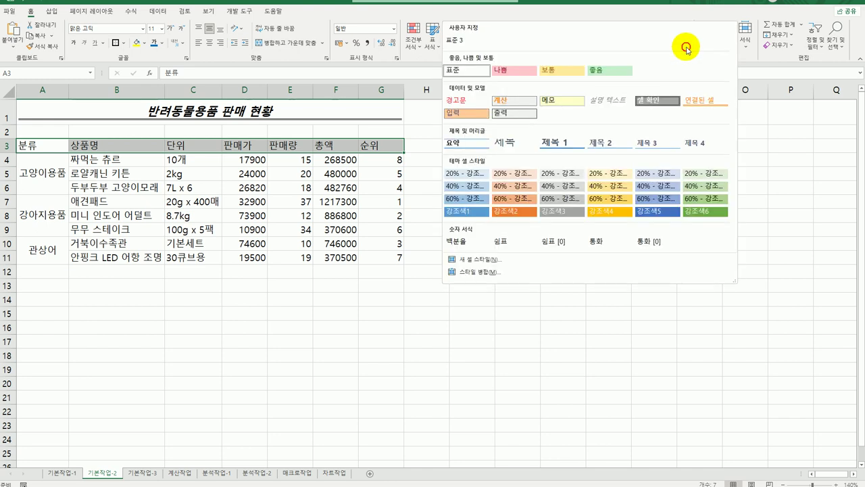
{"action": "left_click", "coordinate": [696, 196]}
{"action": "left_click", "coordinate": [615, 284]}
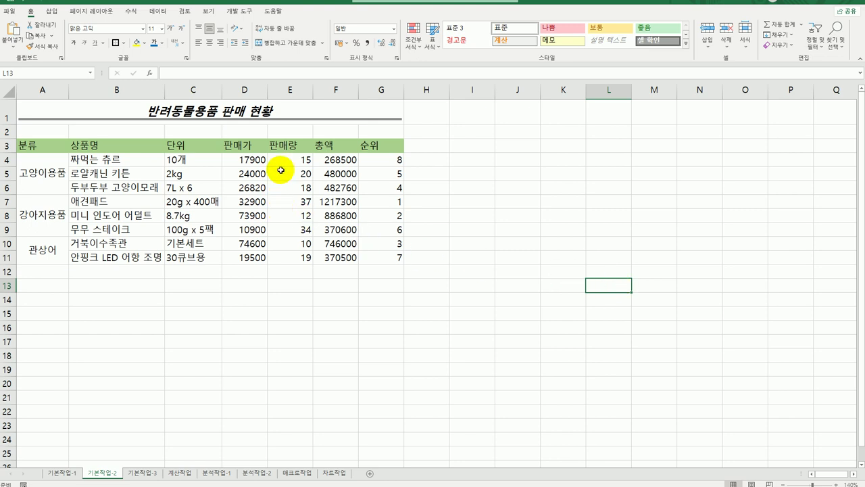
- Apply the custom number format #,##0 to the price, quantity and total cells D4:F11
{"action": "left_click_drag", "start_coordinate": [249, 161], "coordinate": [335, 258]}
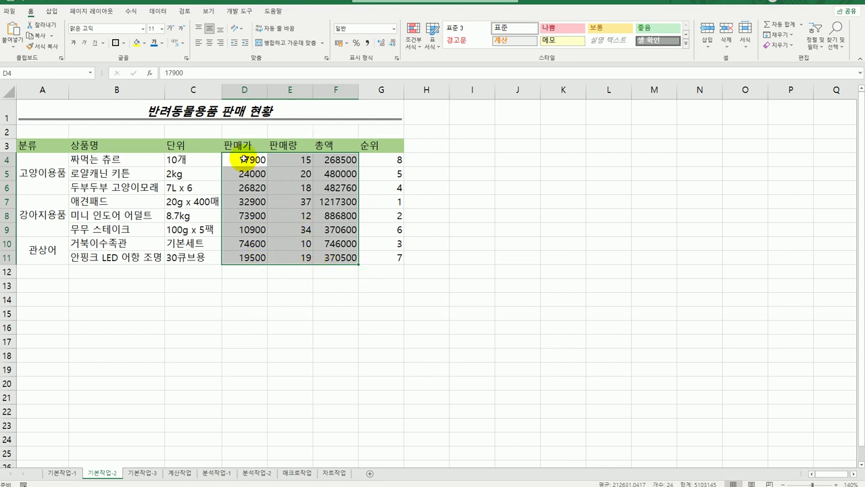
{"action": "right_click", "coordinate": [244, 158]}
{"action": "left_click", "coordinate": [325, 350]}
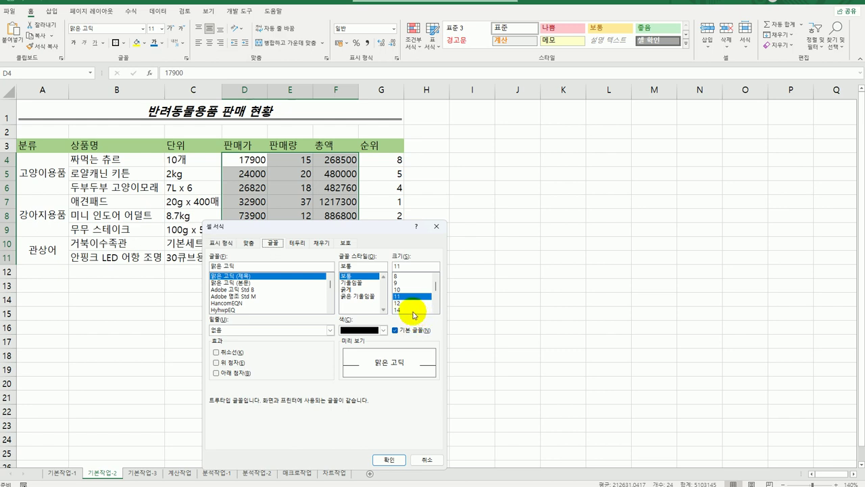
{"action": "left_click", "coordinate": [220, 242]}
{"action": "left_click", "coordinate": [220, 340]}
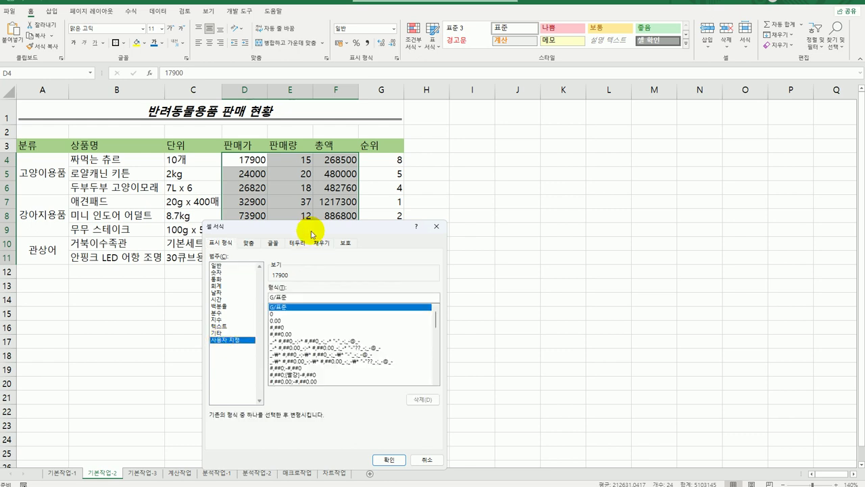
{"action": "left_click_drag", "start_coordinate": [313, 231], "coordinate": [538, 143]}
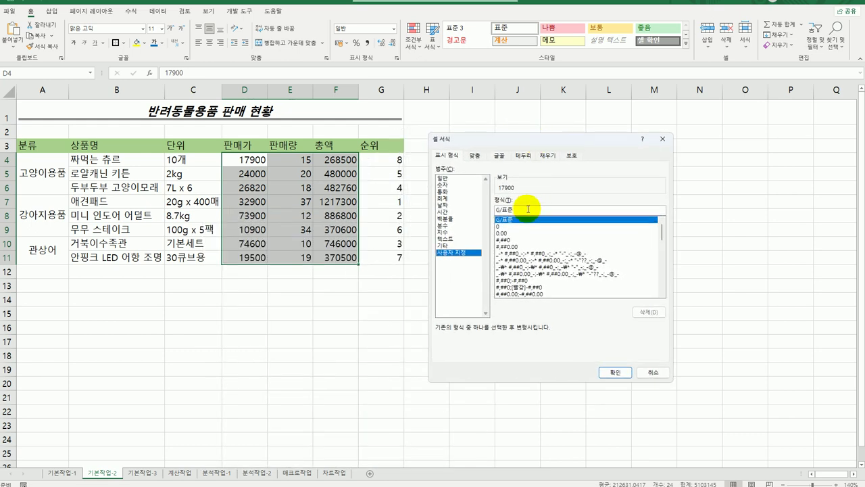
{"action": "left_click_drag", "start_coordinate": [527, 209], "coordinate": [497, 209]}
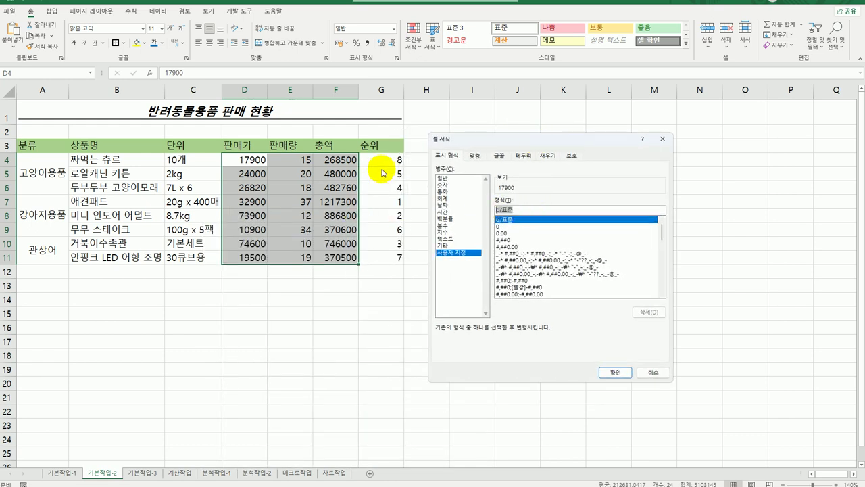
{"action": "type", "text": "#,#"}
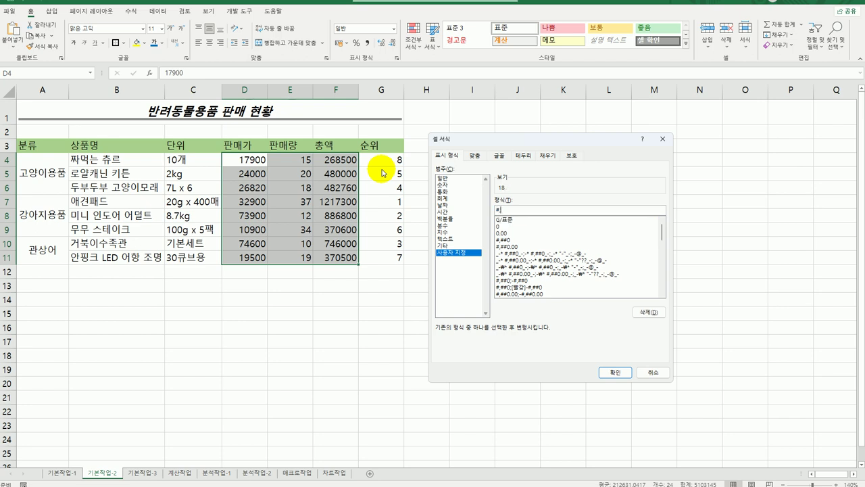
{"action": "type", "text": "#0"}
{"action": "left_click", "coordinate": [622, 373]}
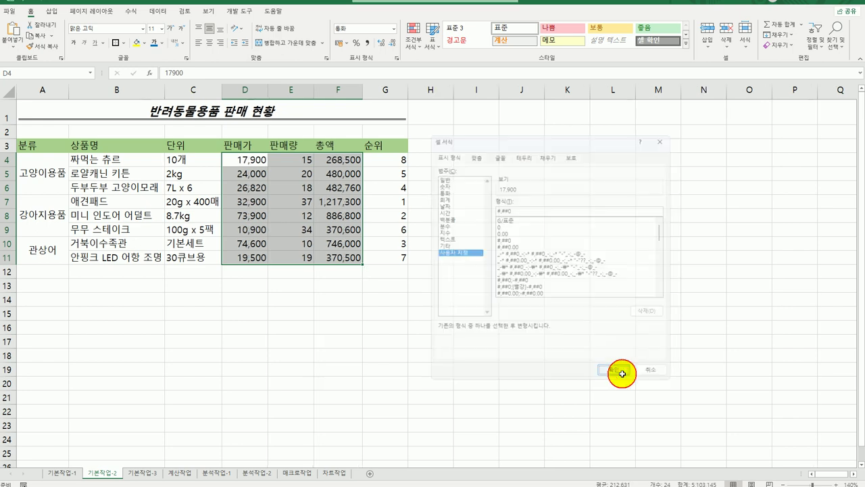
{"action": "left_click", "coordinate": [621, 373]}
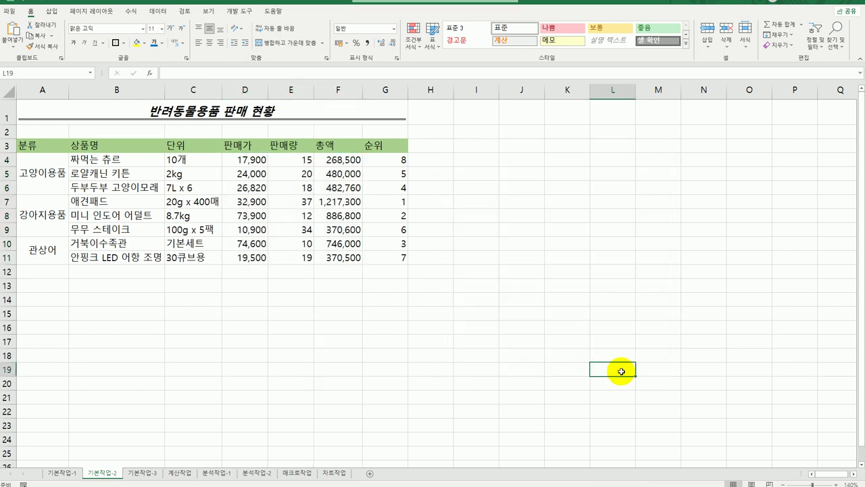
- Add a memo reading 판매1위 to cell F7 and keep it always displayed
{"action": "left_click", "coordinate": [343, 202]}
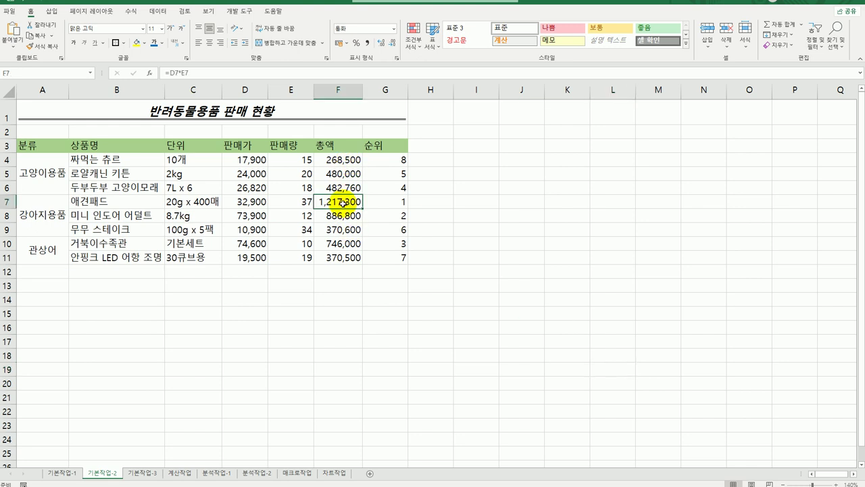
{"action": "right_click", "coordinate": [342, 202]}
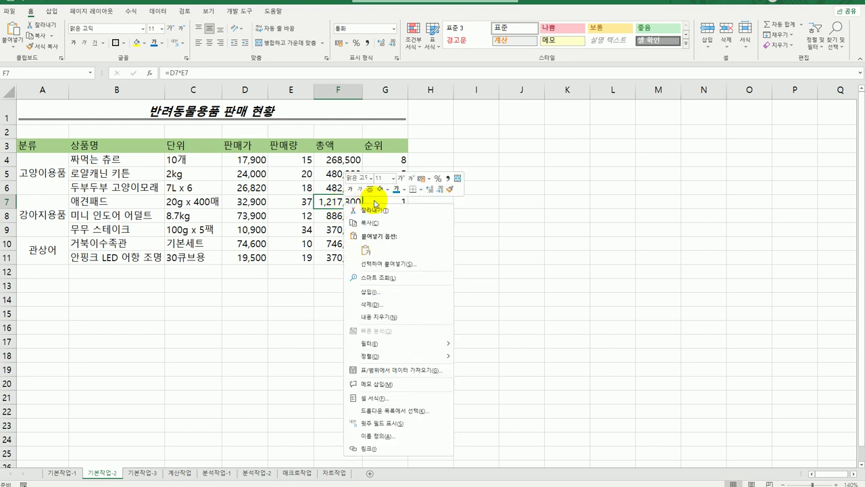
{"action": "left_click", "coordinate": [407, 384]}
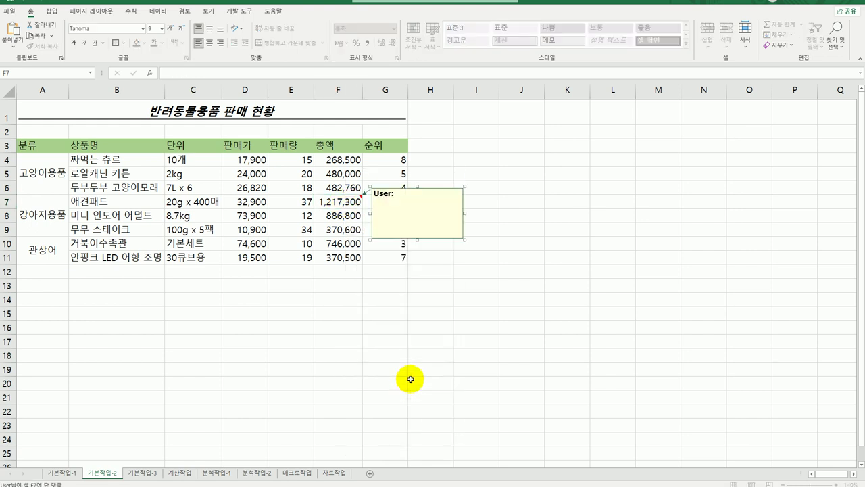
{"action": "key", "text": "ctrl+a"}
{"action": "type", "text": "판매1위"}
{"action": "left_click", "coordinate": [342, 201]}
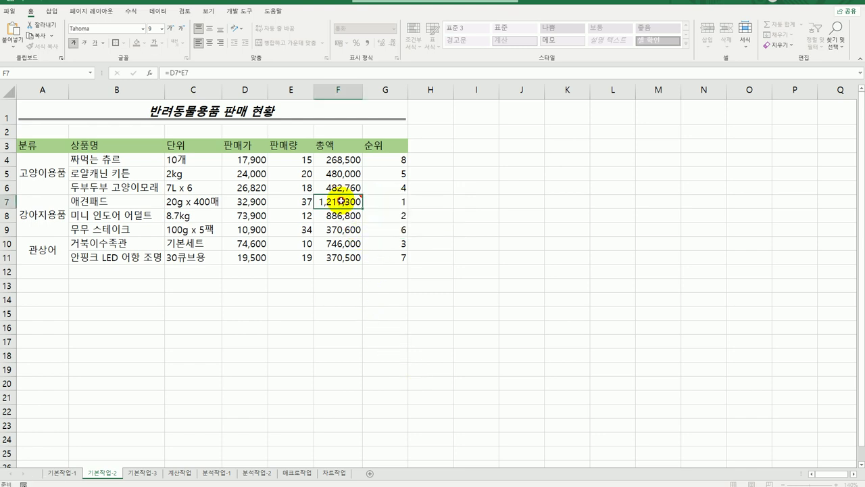
{"action": "right_click", "coordinate": [342, 201]}
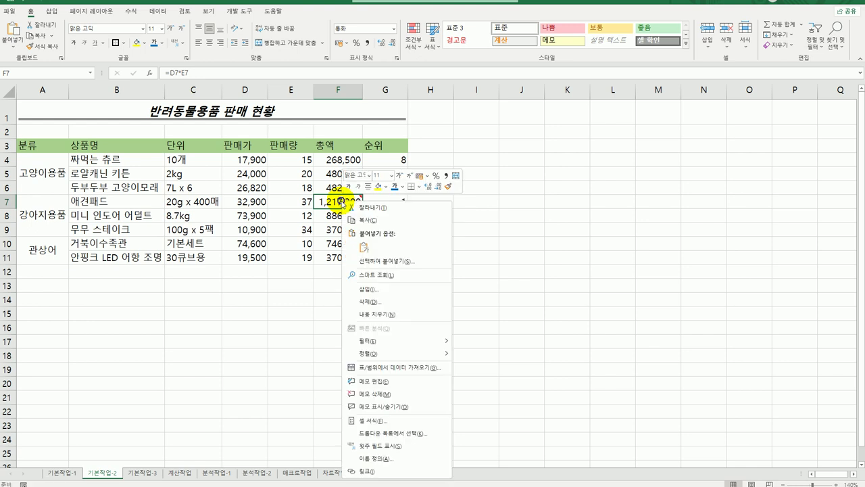
{"action": "left_click", "coordinate": [426, 407]}
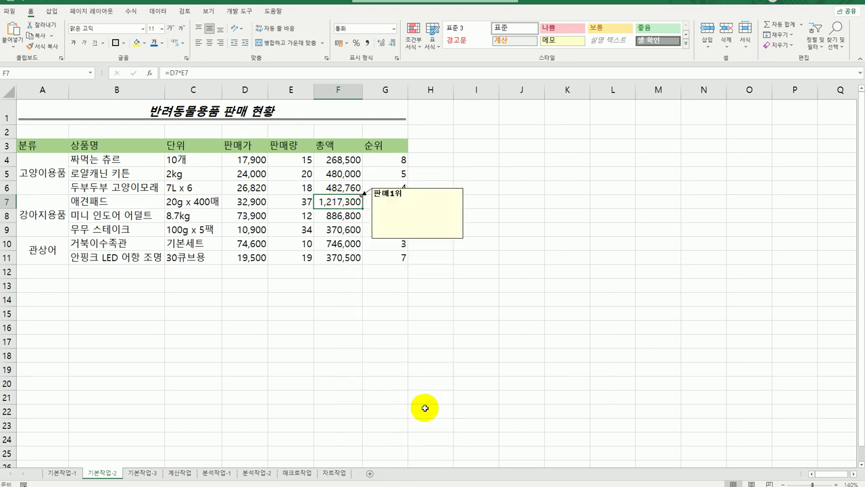
- Turn on automatic sizing (자동 크기) in the alignment format of the F7 memo
{"action": "left_click", "coordinate": [402, 194]}
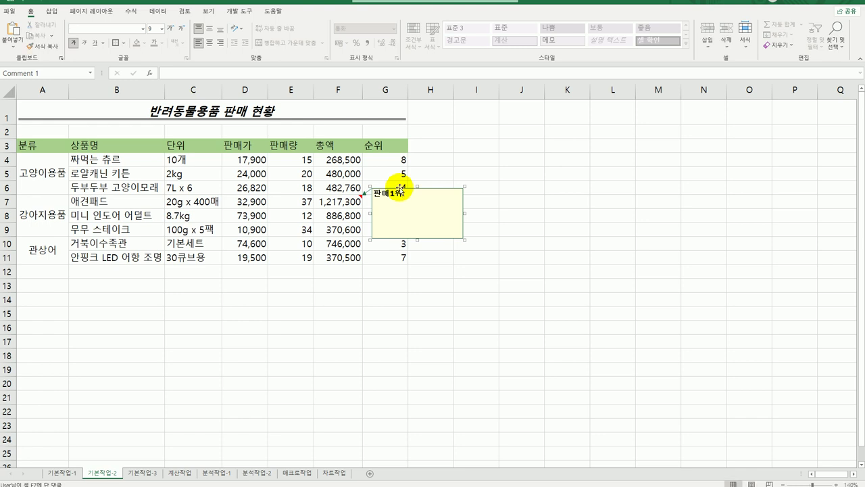
{"action": "right_click", "coordinate": [400, 191]}
{"action": "left_click", "coordinate": [436, 312]}
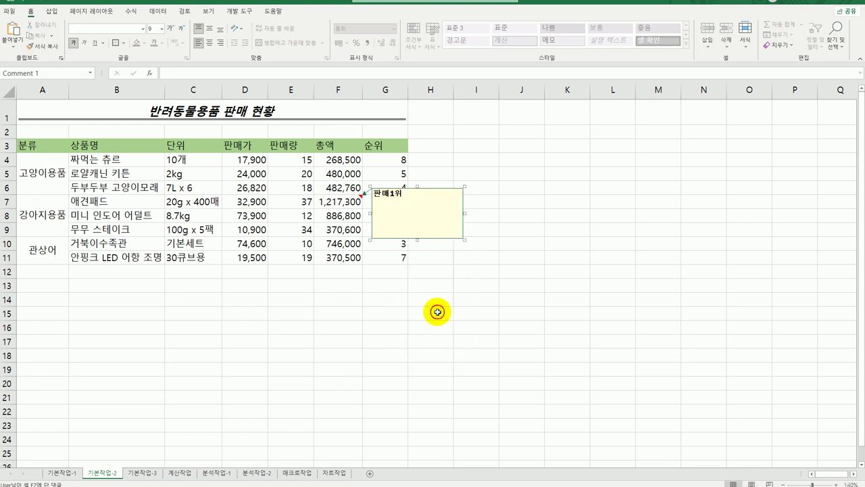
{"action": "left_click", "coordinate": [388, 190]}
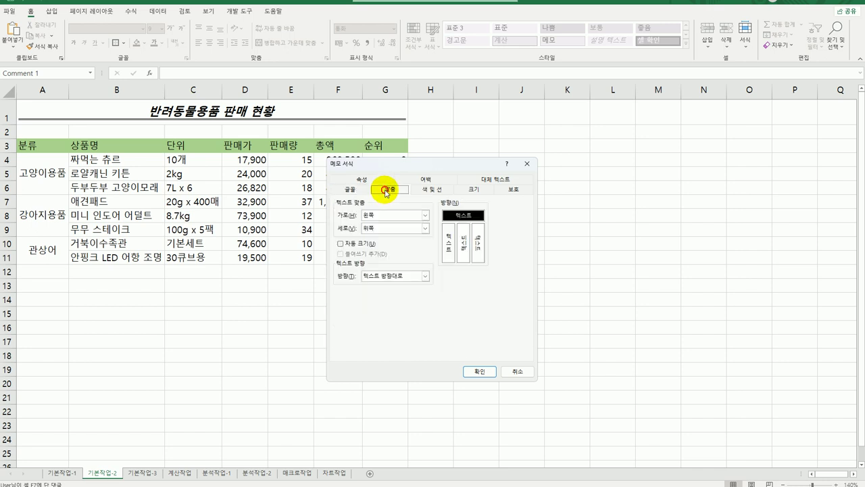
{"action": "left_click", "coordinate": [358, 244]}
{"action": "left_click", "coordinate": [489, 371]}
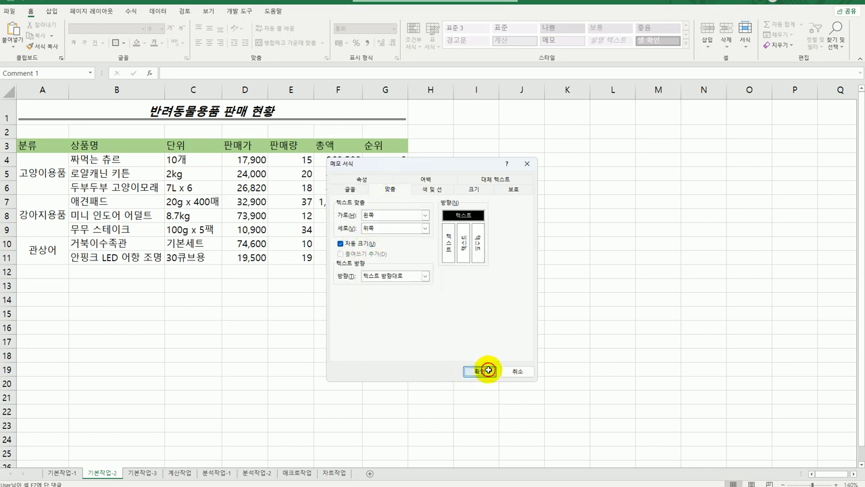
{"action": "left_click", "coordinate": [556, 386]}
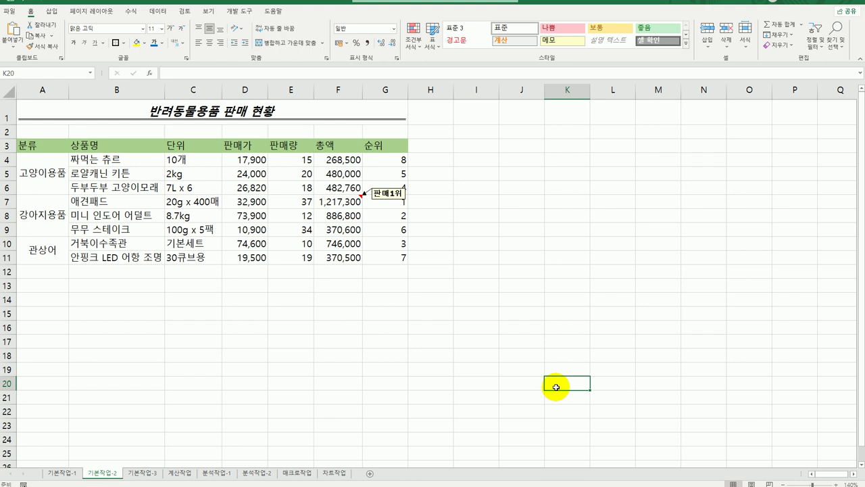
- Apply all borders (모든 테두리) and a thick outside border (굵은 바깥쪽 테두리) to A3:G11
{"action": "left_click_drag", "start_coordinate": [54, 147], "coordinate": [383, 245]}
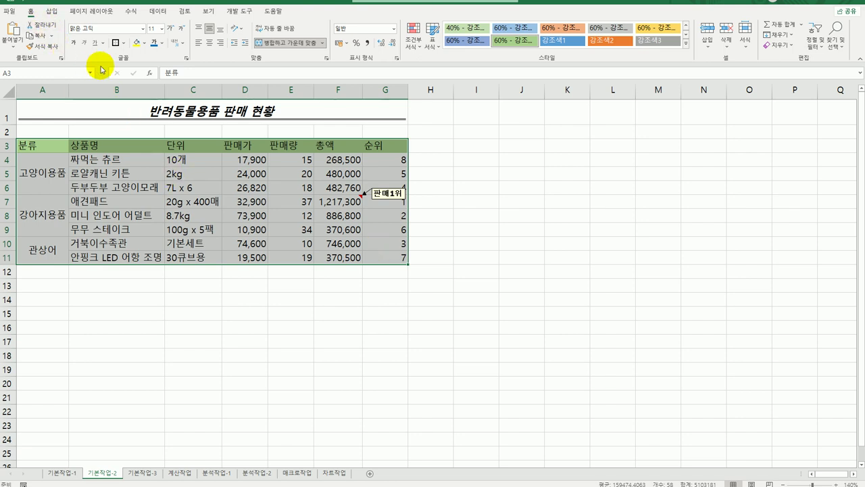
{"action": "left_click", "coordinate": [122, 43]}
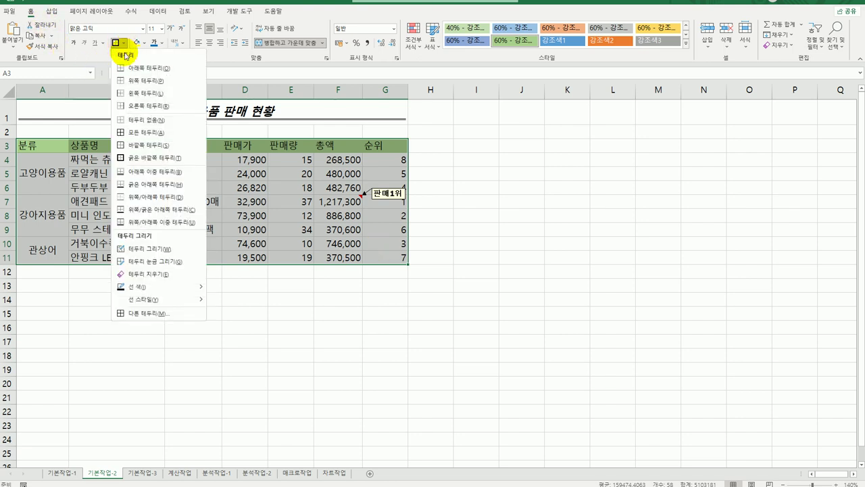
{"action": "left_click", "coordinate": [136, 132]}
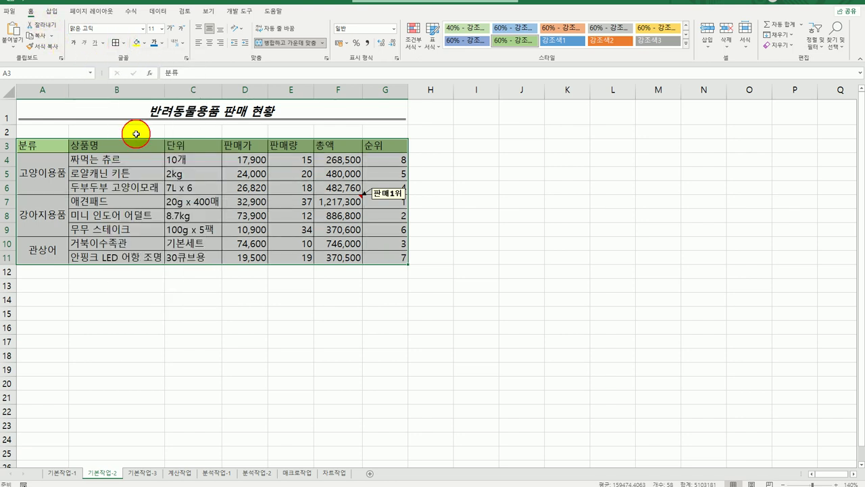
{"action": "left_click", "coordinate": [121, 42]}
{"action": "left_click", "coordinate": [149, 160]}
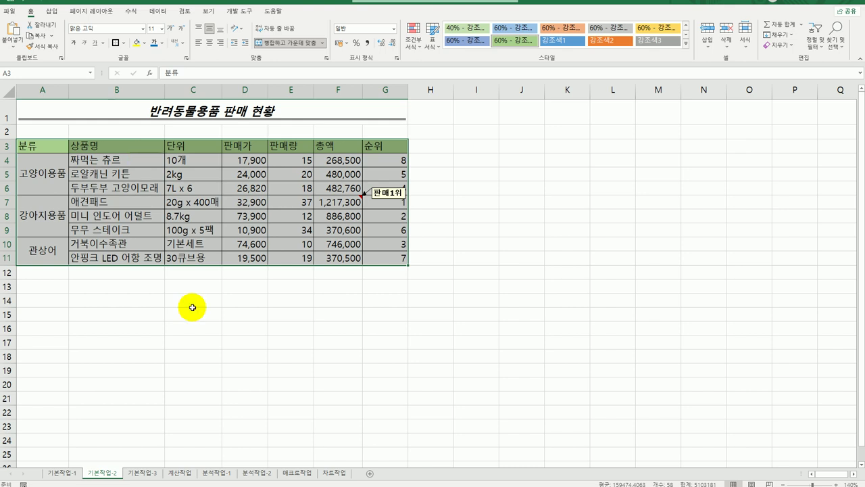
{"action": "left_click", "coordinate": [215, 356]}
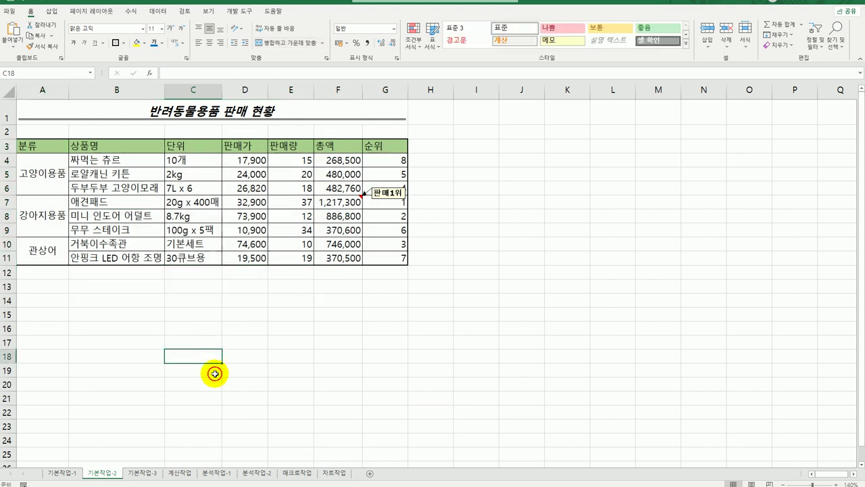
- On the 기본작업-3 sheet, copy the headers 장애인복지시설 and 지역자활센터 to A15:B15 and widen column A to fit
{"action": "left_click", "coordinate": [139, 476]}
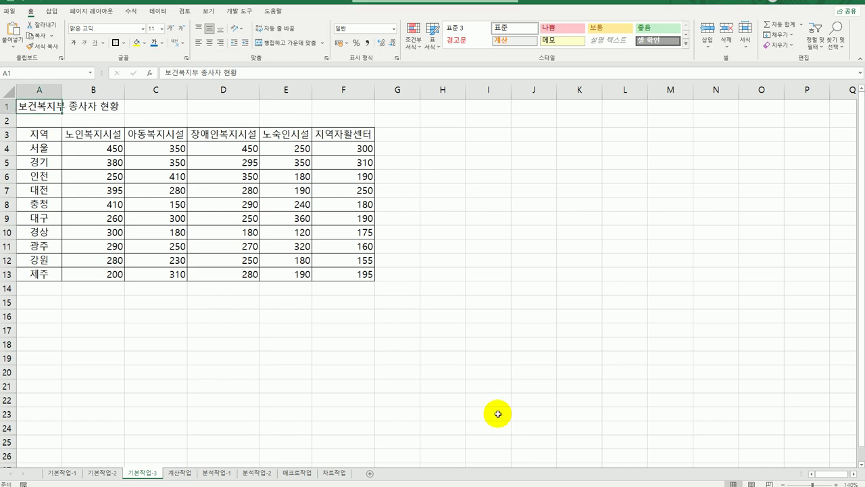
{"action": "left_click", "coordinate": [227, 132]}
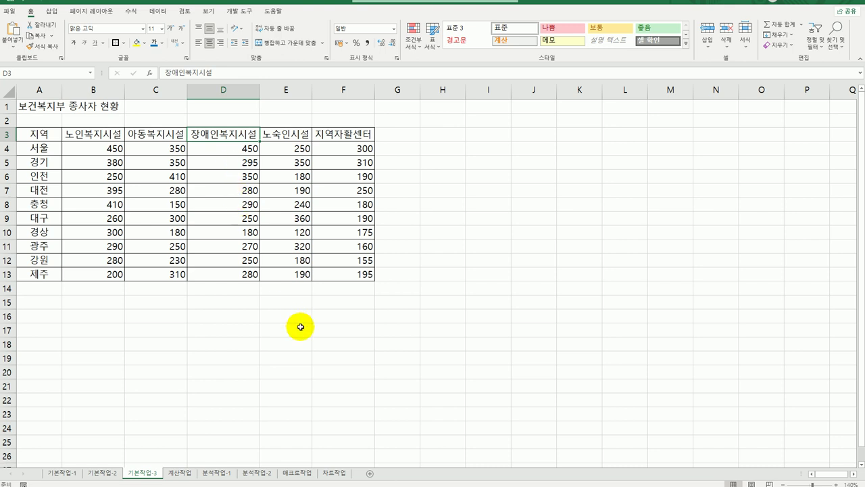
{"action": "left_click", "coordinate": [343, 134], "text": "ctrl"}
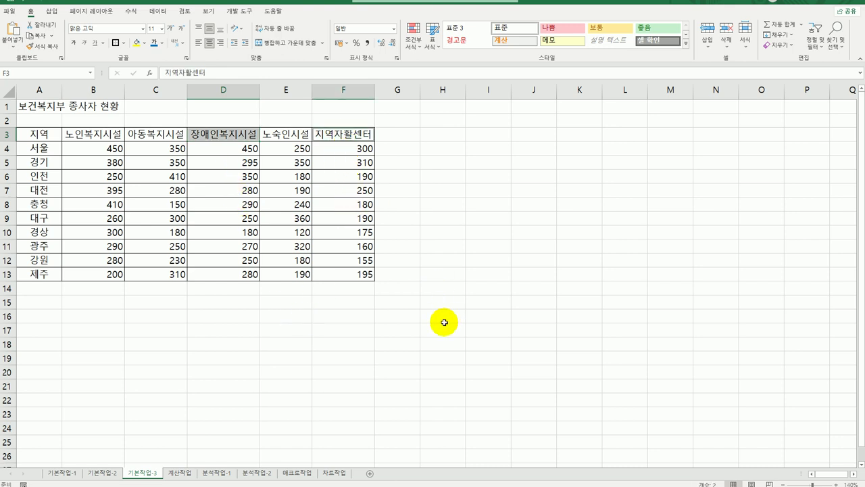
{"action": "key", "text": "ctrl+c"}
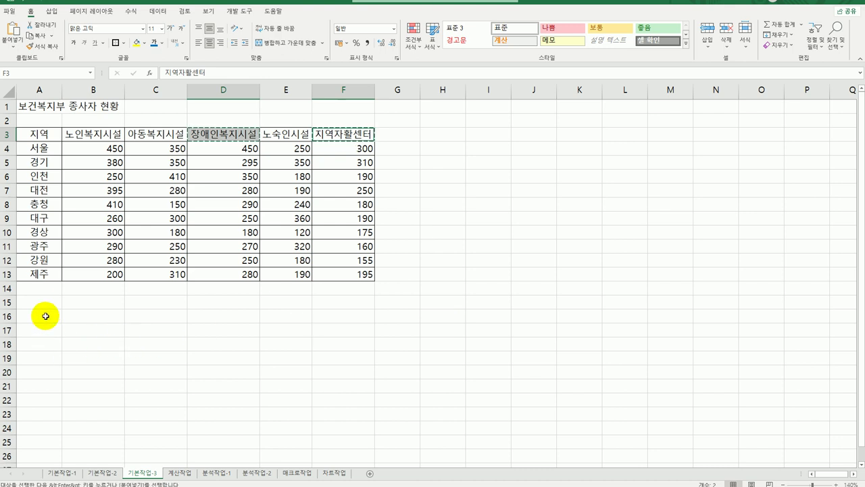
{"action": "left_click", "coordinate": [41, 303]}
{"action": "key", "text": "ctrl+v"}
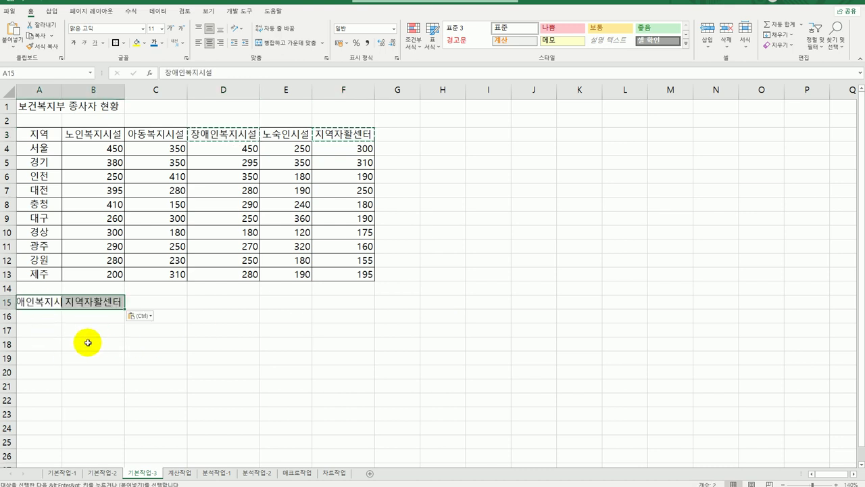
{"action": "left_click", "coordinate": [52, 321]}
{"action": "left_click_drag", "start_coordinate": [61, 90], "coordinate": [89, 95]}
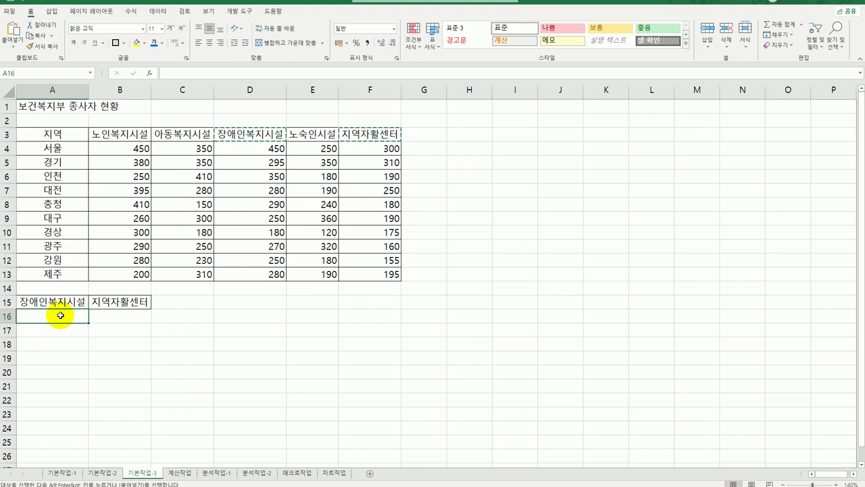
- Enter the OR filter criteria >=300 in A16 under 장애인복지시설 and >=200 in B17 under 지역자활센터
{"action": "type", "text": ">=300"}
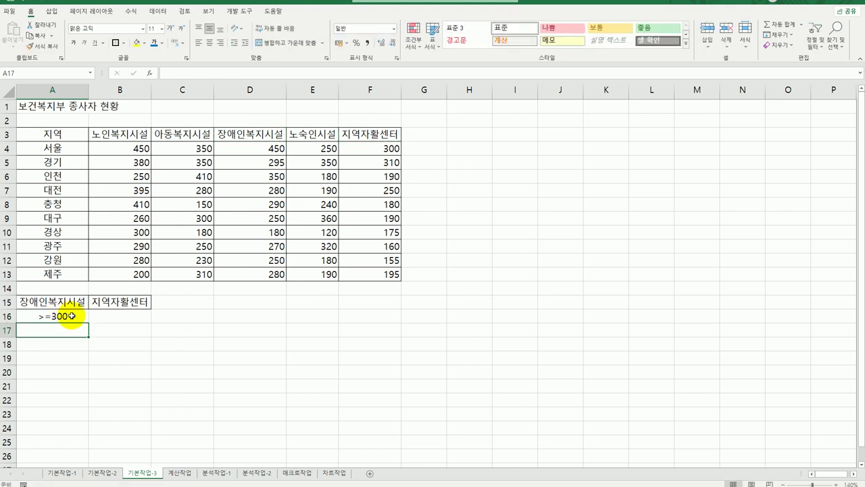
{"action": "left_click", "coordinate": [112, 316]}
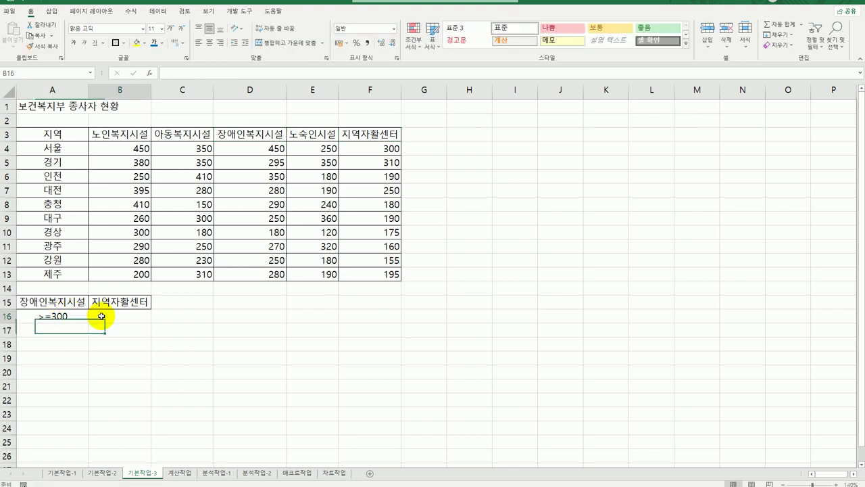
{"action": "left_click", "coordinate": [114, 336]}
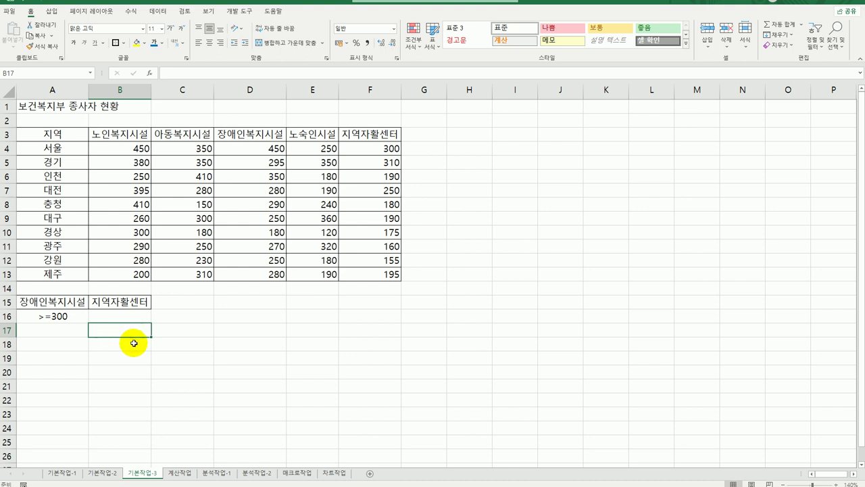
{"action": "type", "text": ">=200"}
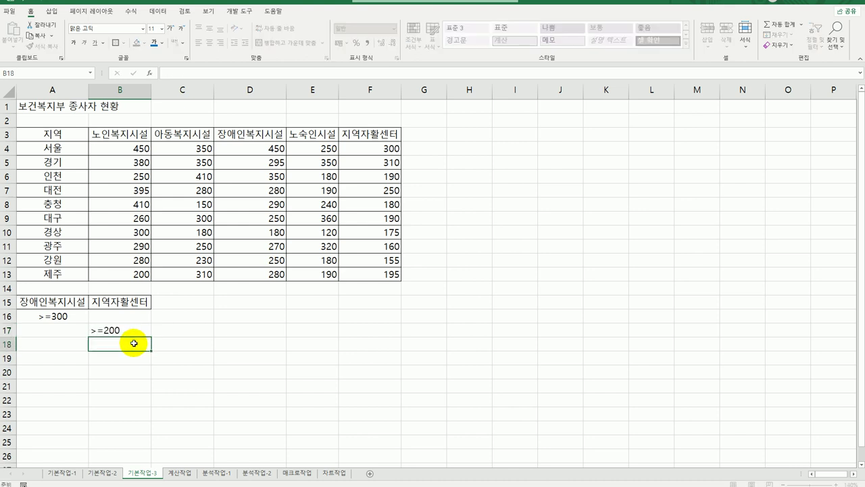
{"action": "key", "text": "Return"}
{"action": "left_click", "coordinate": [64, 316]}
{"action": "left_click", "coordinate": [116, 331]}
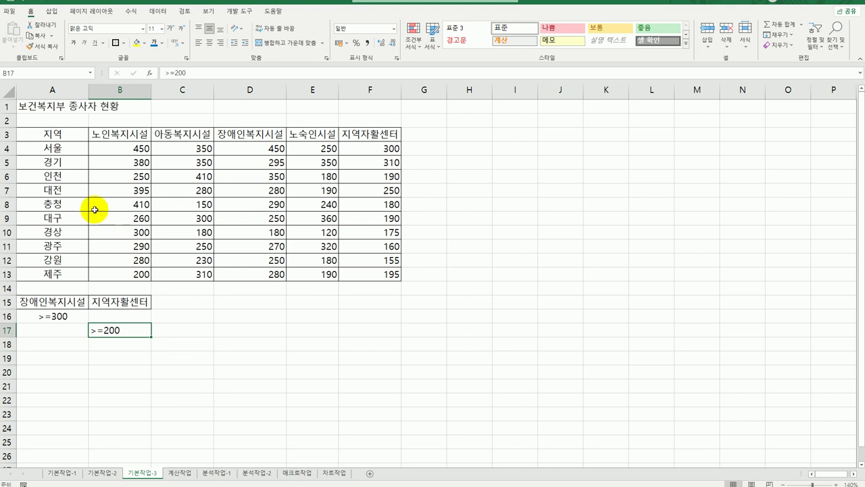
- Copy the headers 지역, 장애인복지시설 and 지역자활센터 to A19:C19 as the filter's output fields
{"action": "left_click", "coordinate": [69, 134]}
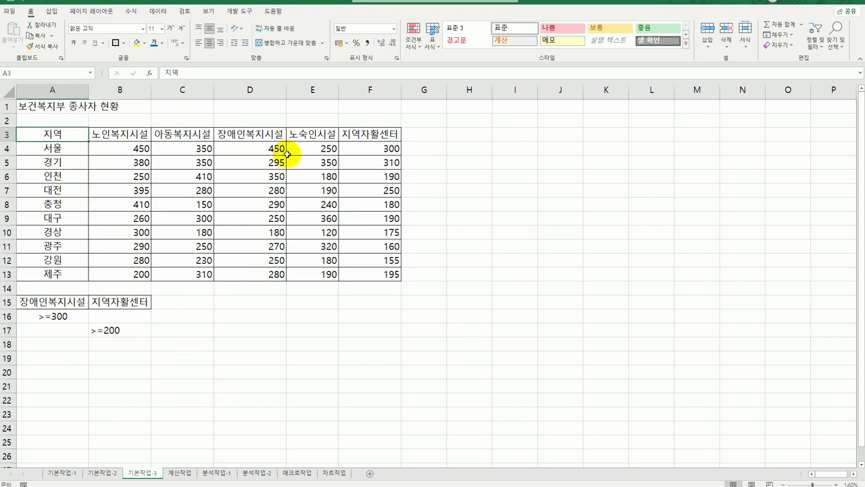
{"action": "left_click", "coordinate": [256, 134], "text": "ctrl"}
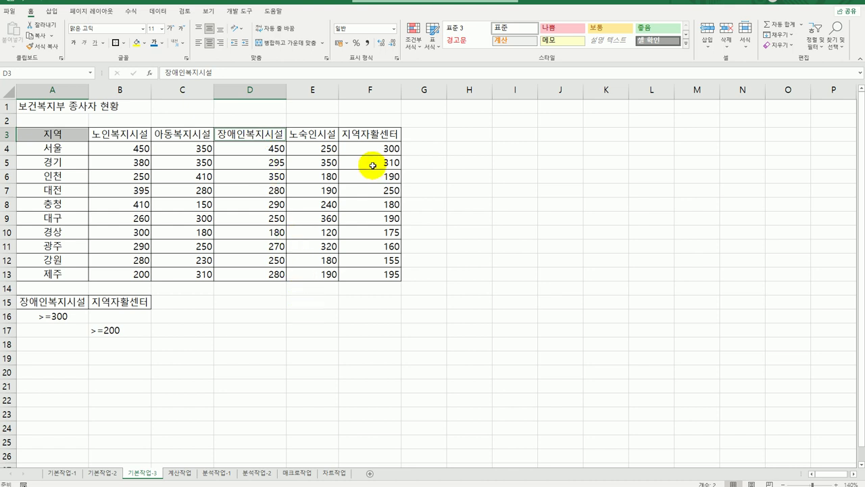
{"action": "left_click", "coordinate": [369, 133], "text": "ctrl"}
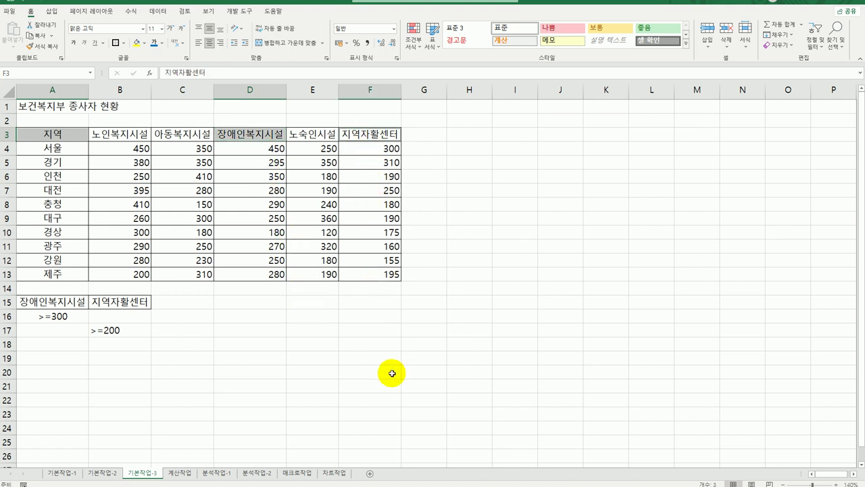
{"action": "key", "text": "ctrl+c"}
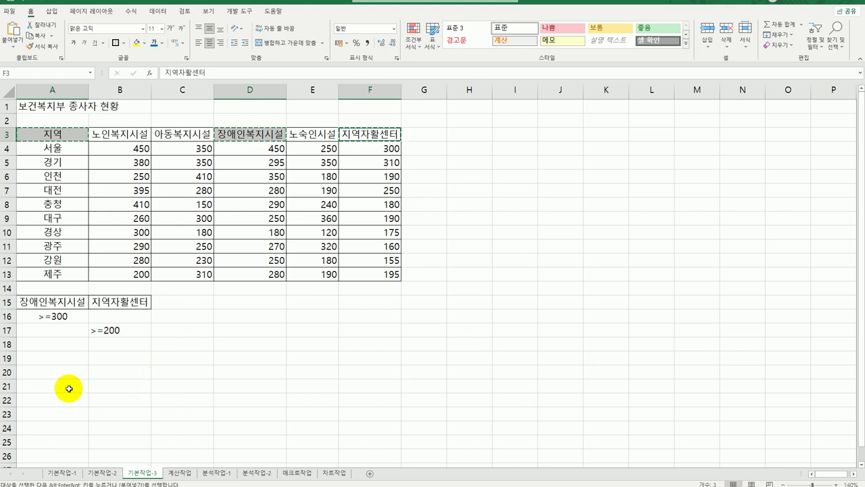
{"action": "left_click", "coordinate": [52, 361]}
{"action": "key", "text": "ctrl+v"}
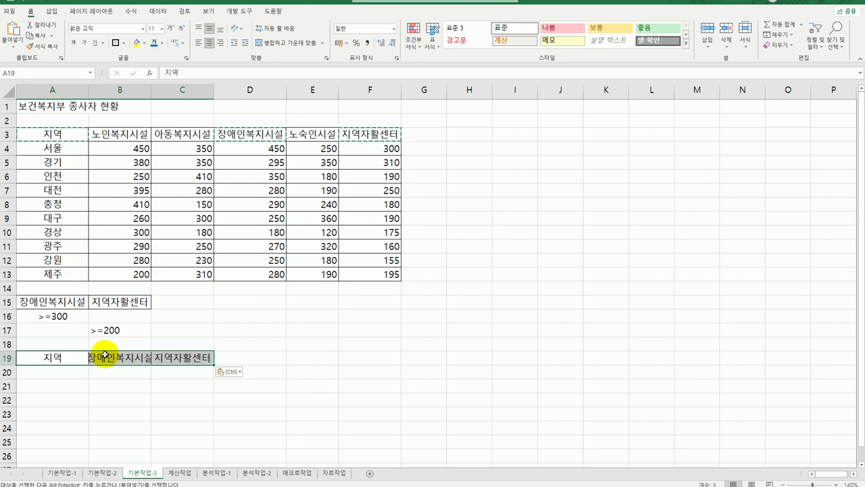
- Start an advanced filter (고급 필터) on the list A3:F13 with A15:B17 as the criteria range
{"action": "left_click", "coordinate": [154, 232]}
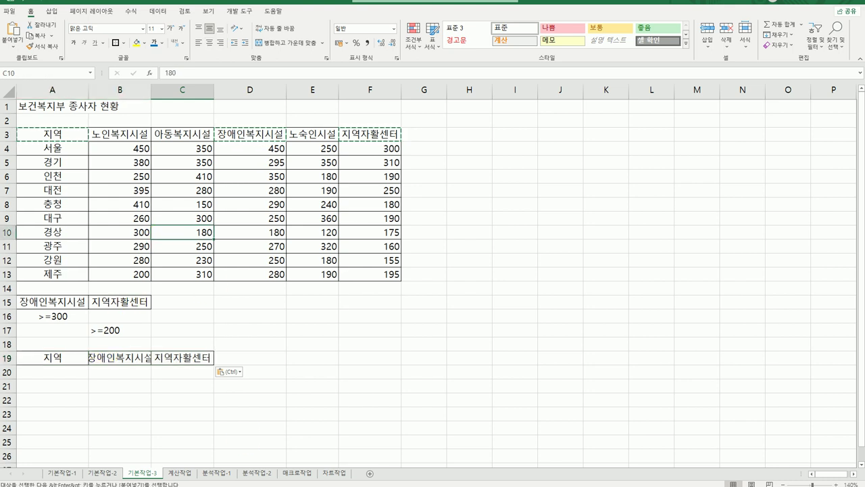
{"action": "left_click", "coordinate": [158, 11]}
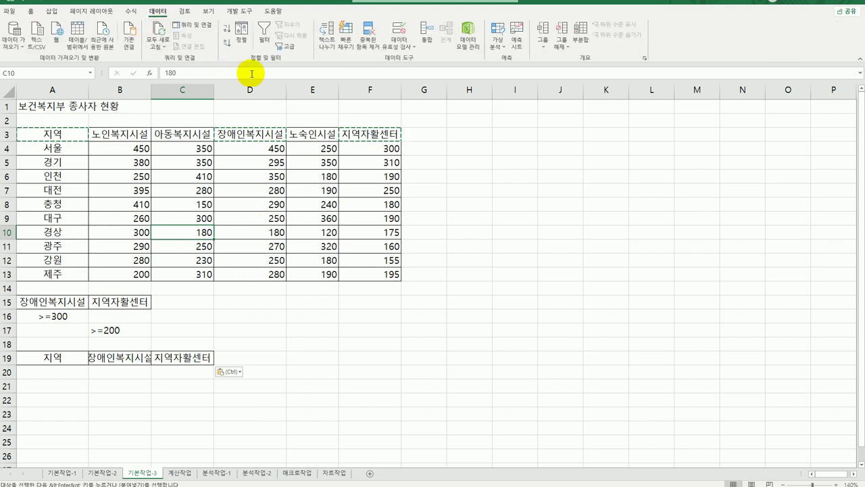
{"action": "left_click", "coordinate": [287, 47]}
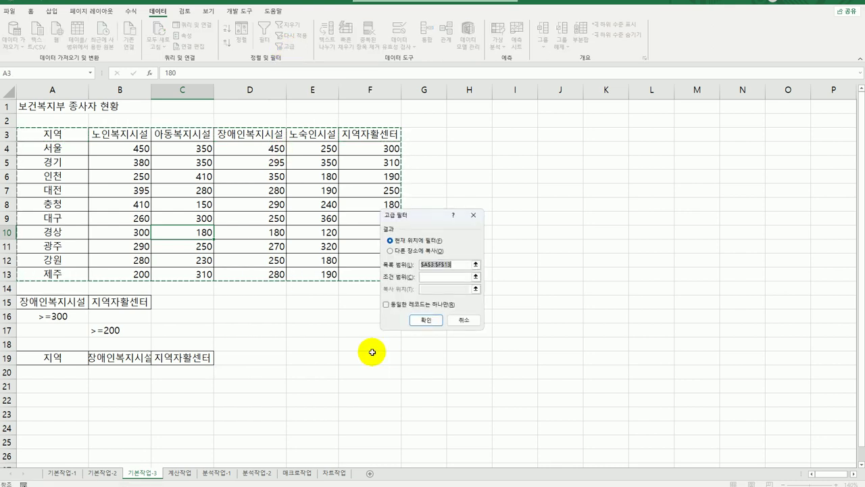
{"action": "left_click_drag", "start_coordinate": [43, 125], "coordinate": [353, 280]}
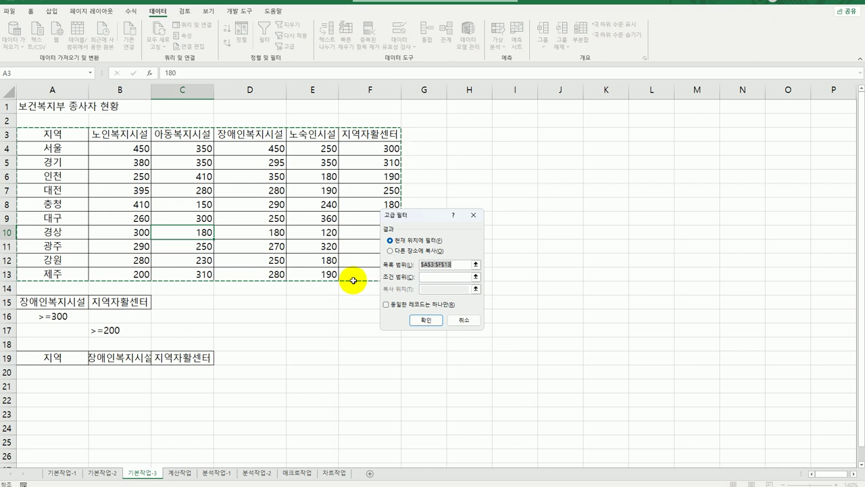
{"action": "left_click", "coordinate": [425, 278]}
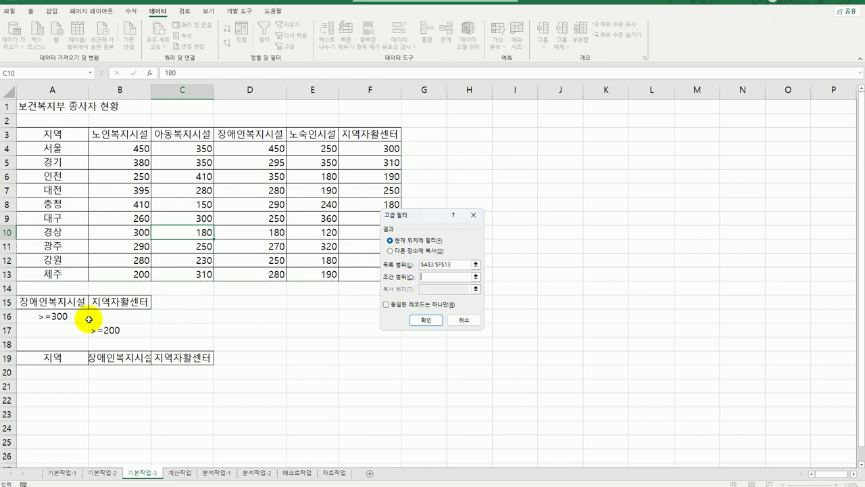
{"action": "left_click_drag", "start_coordinate": [58, 301], "coordinate": [112, 328]}
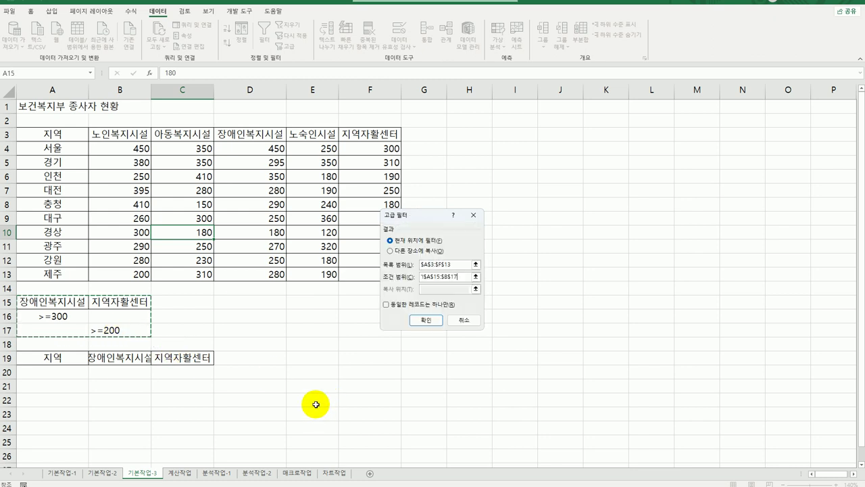
- Extract the filter results to another location (다른 장소에 복사) at A19:C19 and widen column B to fit
{"action": "left_click", "coordinate": [404, 251]}
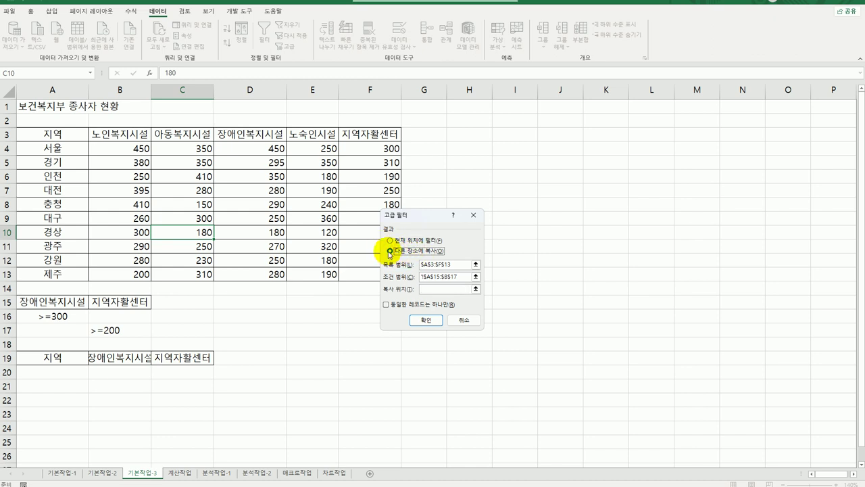
{"action": "left_click", "coordinate": [423, 290]}
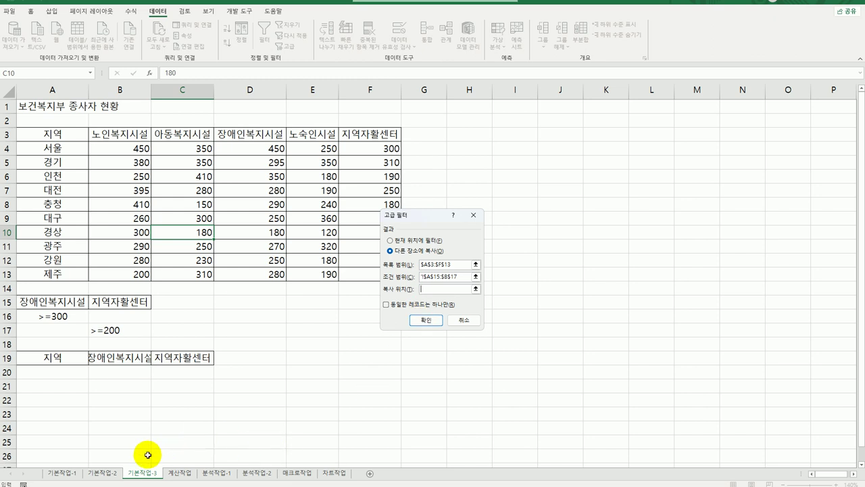
{"action": "left_click_drag", "start_coordinate": [43, 358], "coordinate": [218, 359]}
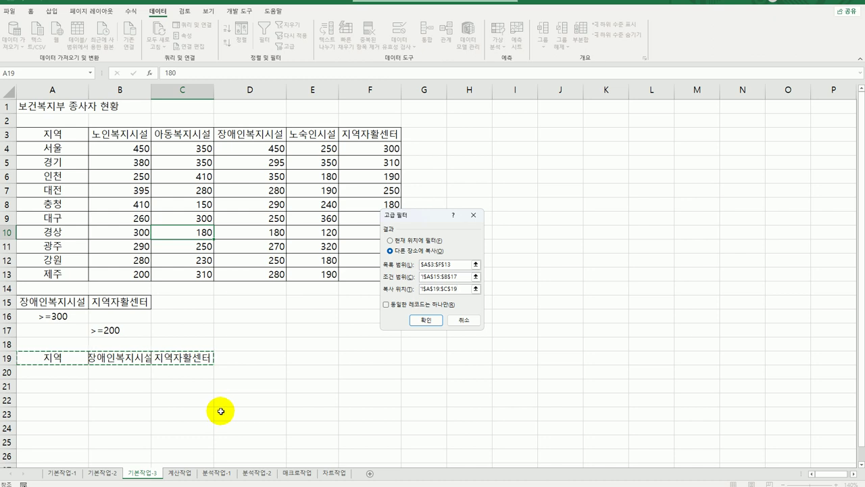
{"action": "left_click", "coordinate": [433, 320]}
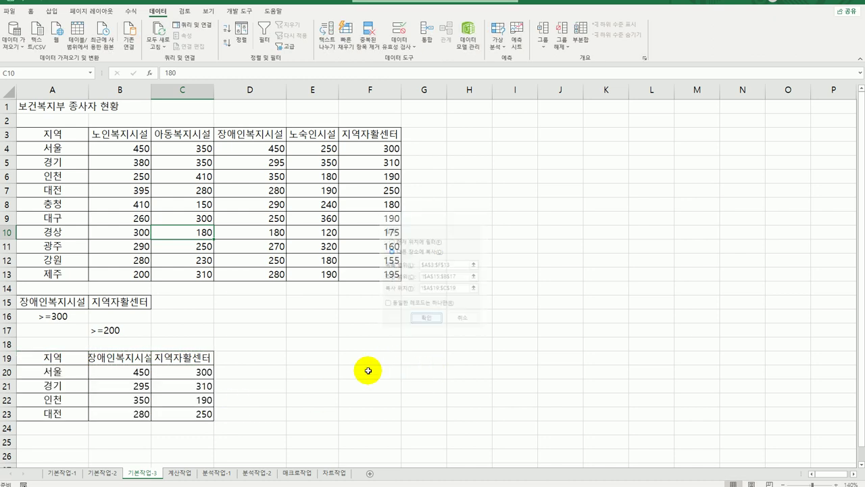
{"action": "double_click", "coordinate": [152, 90]}
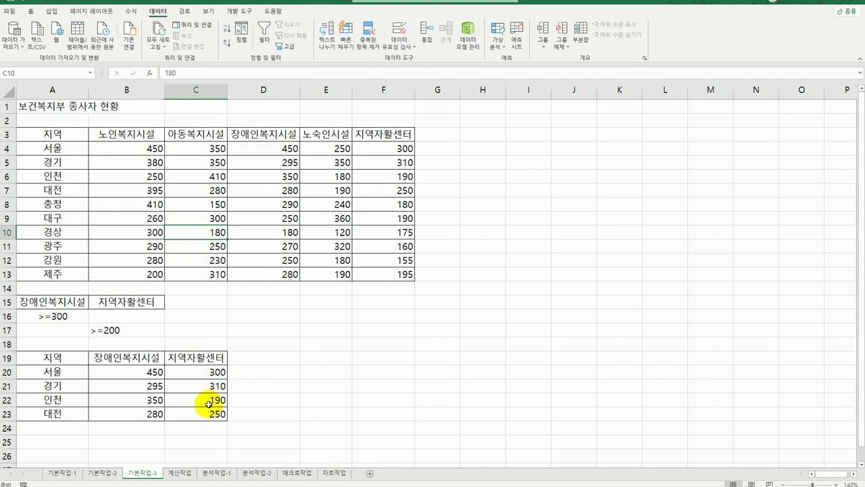
- Check the extracted 장애인복지시설 and 지역자활센터 values in B20:C23 against the filter criteria
{"action": "left_click", "coordinate": [158, 374]}
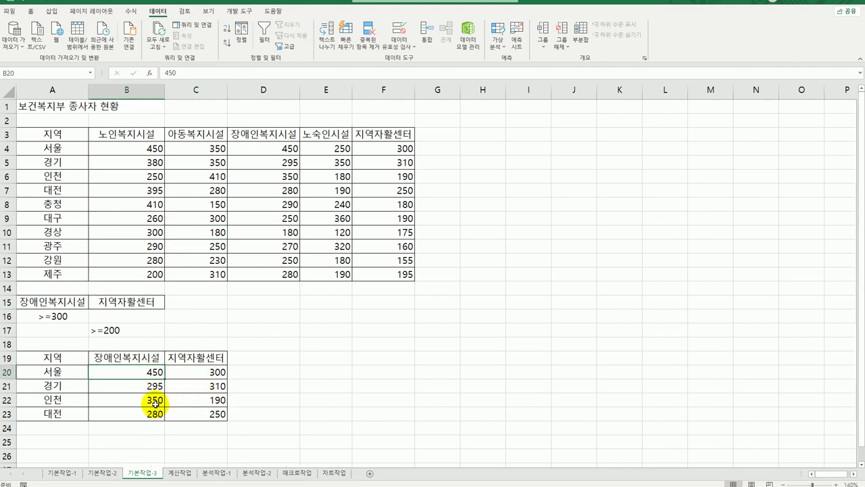
{"action": "left_click", "coordinate": [156, 399]}
{"action": "left_click", "coordinate": [213, 385]}
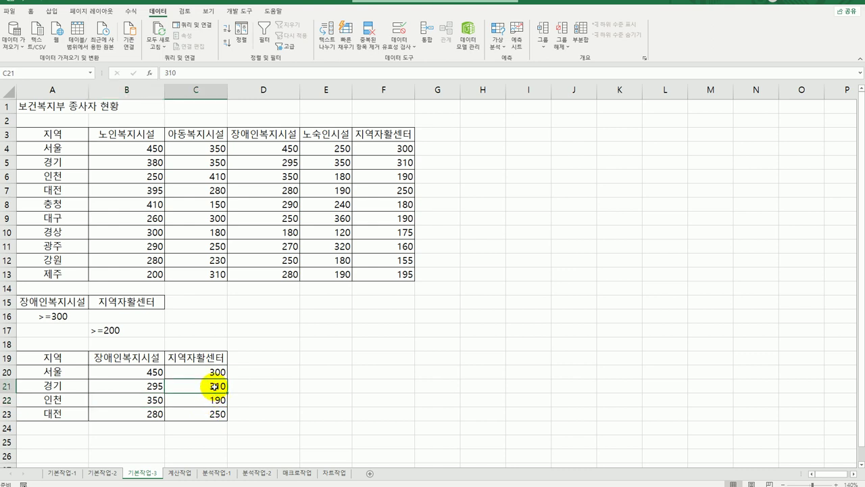
{"action": "left_click", "coordinate": [217, 418]}
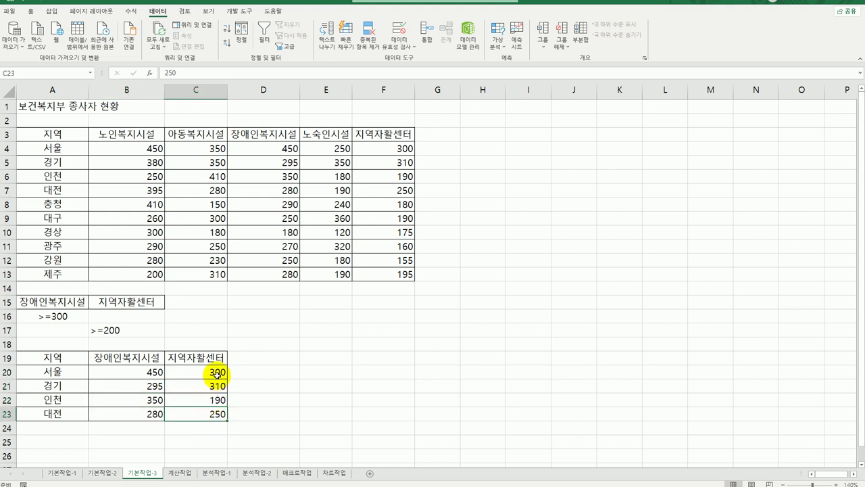
{"action": "left_click", "coordinate": [310, 410]}
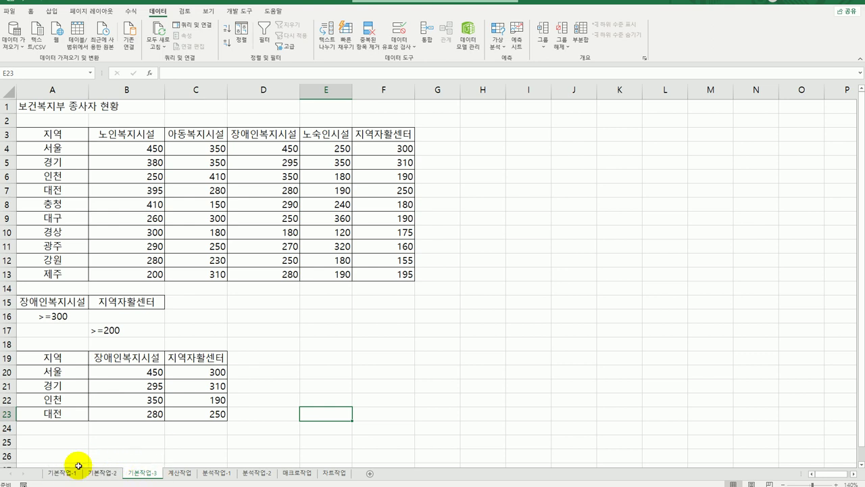
- Switch to the 계산작업 sheet and review the 주문시간, 도착시간 and 상품코드 data needed for the 배송시간 column
{"action": "left_click", "coordinate": [180, 476]}
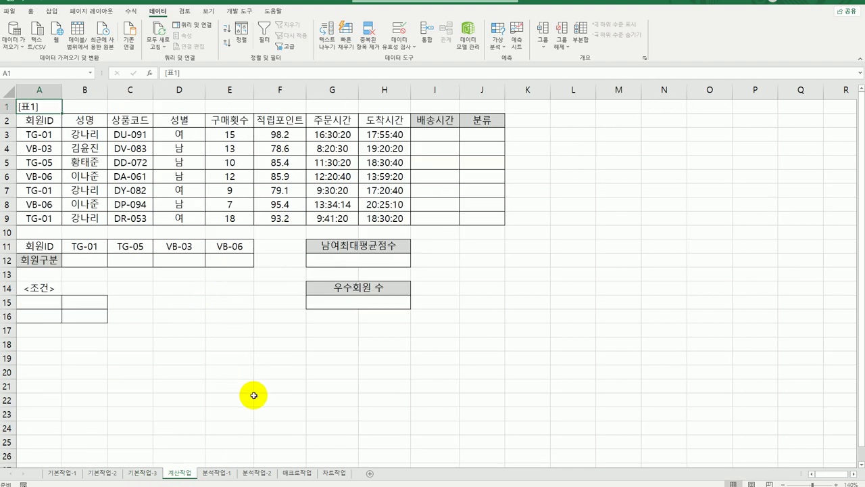
{"action": "left_click", "coordinate": [442, 134]}
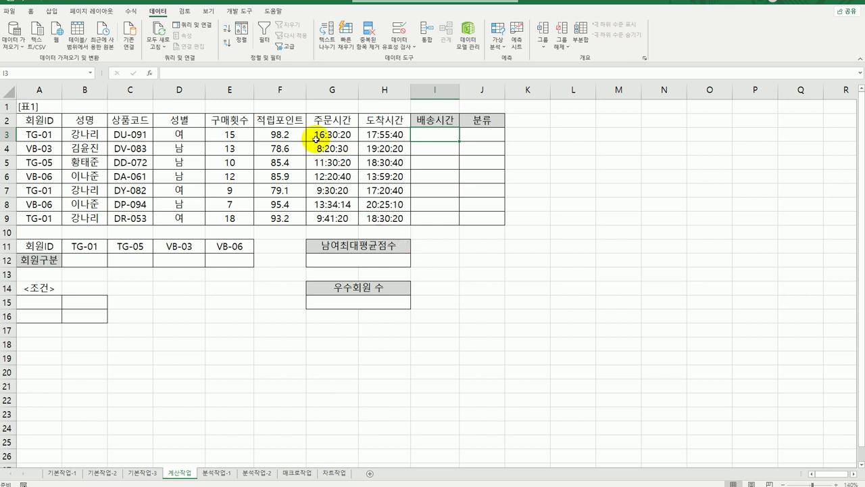
{"action": "left_click", "coordinate": [390, 136]}
{"action": "left_click", "coordinate": [348, 137]}
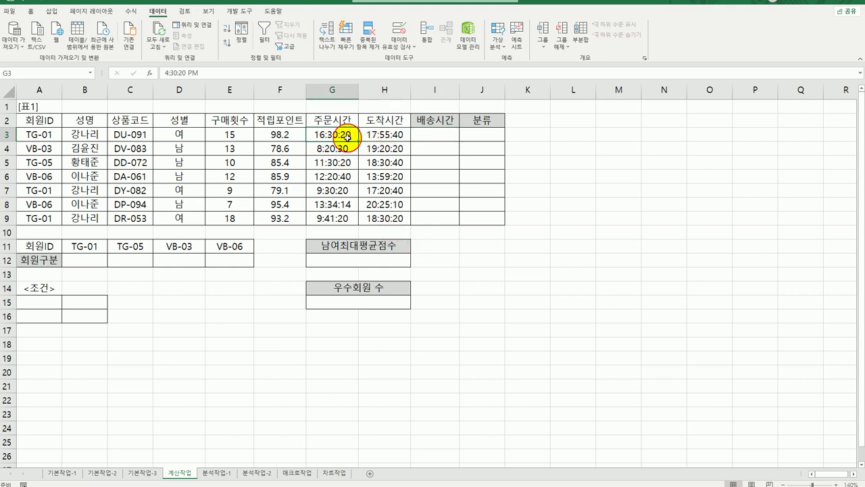
{"action": "left_click", "coordinate": [428, 136]}
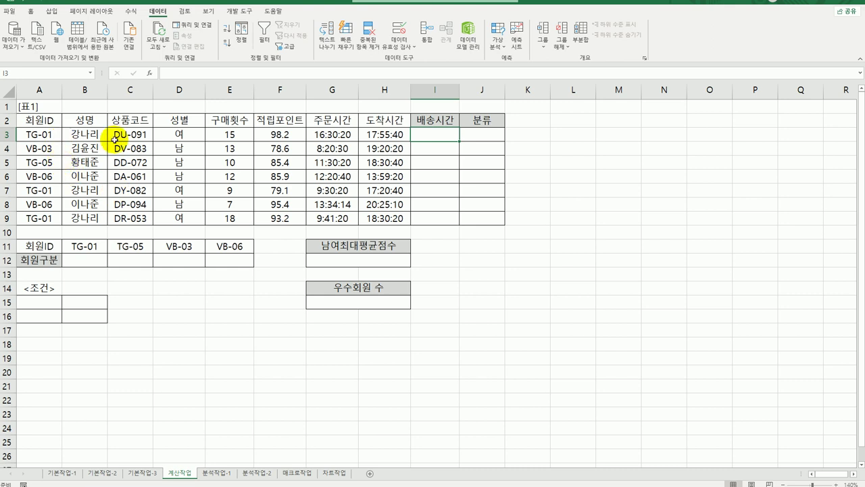
{"action": "left_click", "coordinate": [142, 134]}
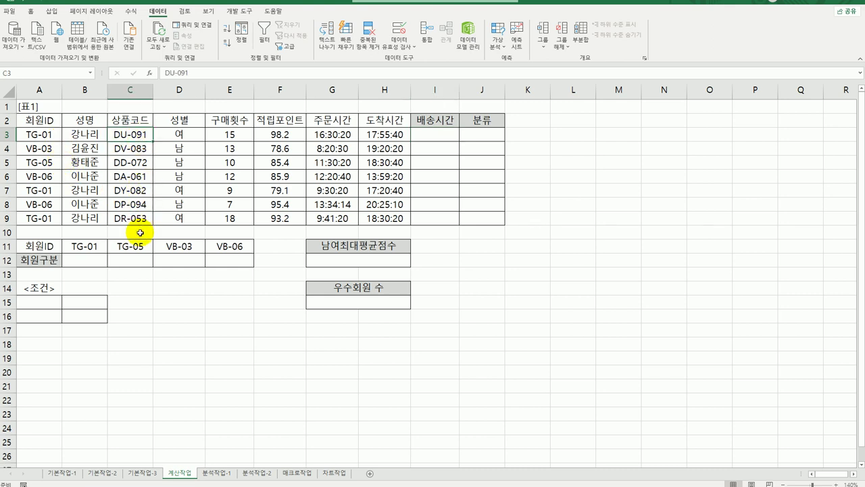
- Enter the time difference =H3-G3 in the 배송시간 cell I3 and fill it down to I9
{"action": "left_click", "coordinate": [432, 135]}
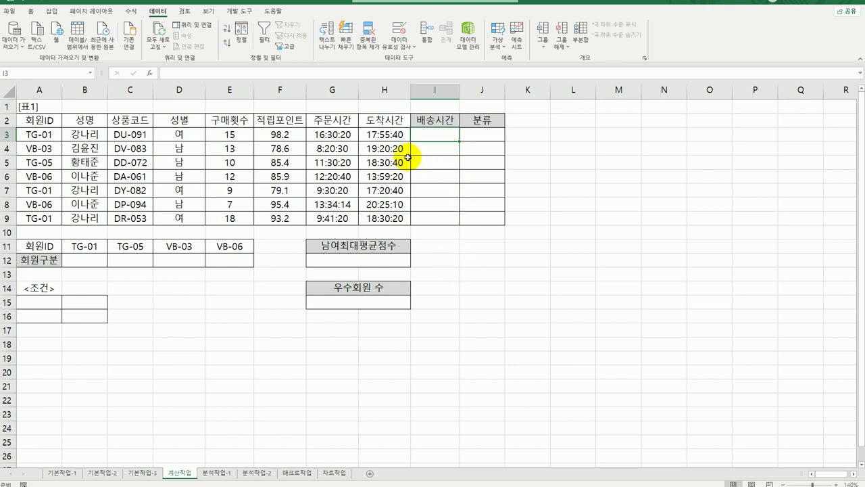
{"action": "type", "text": "="}
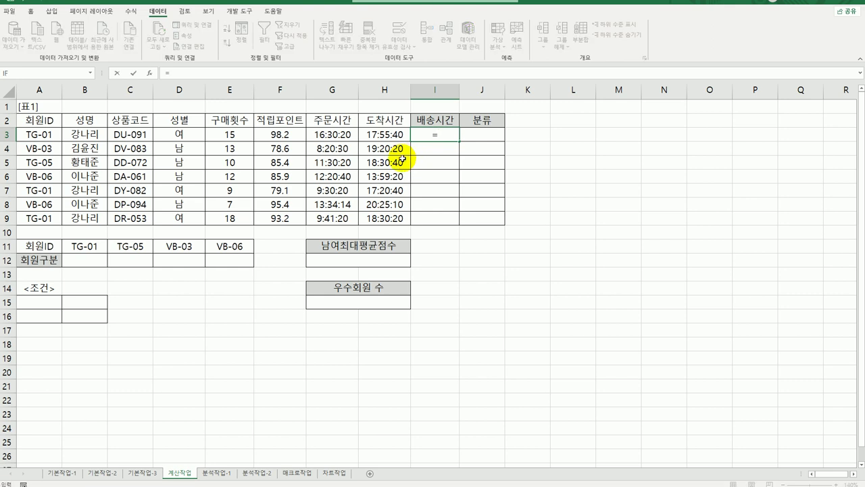
{"action": "left_click", "coordinate": [402, 136]}
{"action": "type", "text": "-"}
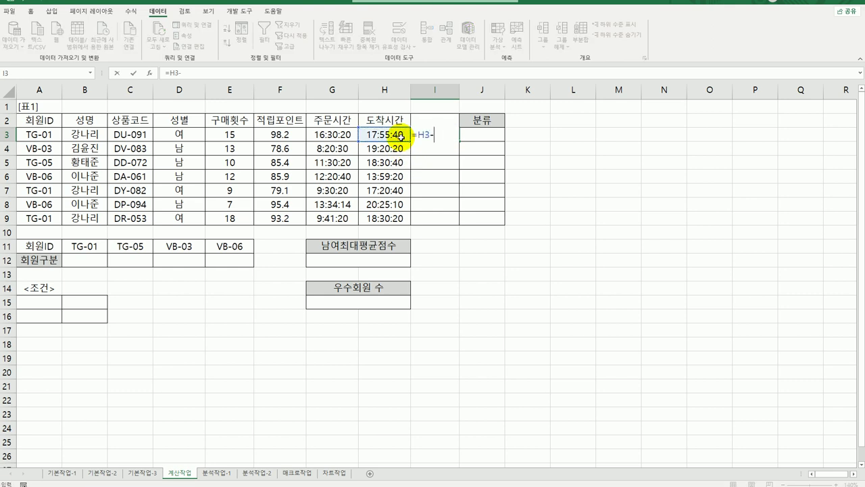
{"action": "left_click", "coordinate": [349, 135]}
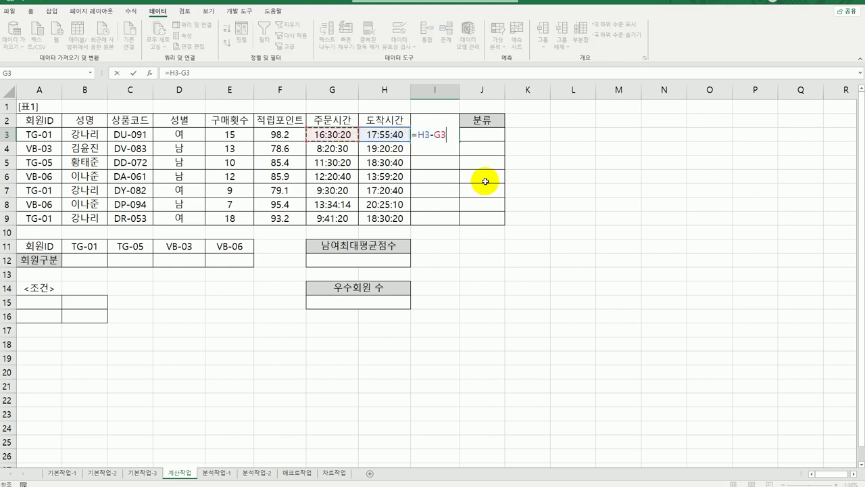
{"action": "key", "text": "Return"}
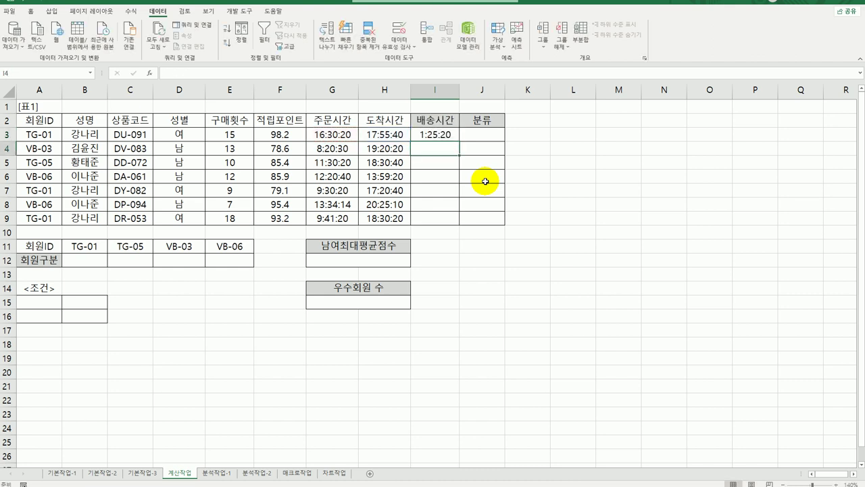
{"action": "left_click", "coordinate": [437, 134]}
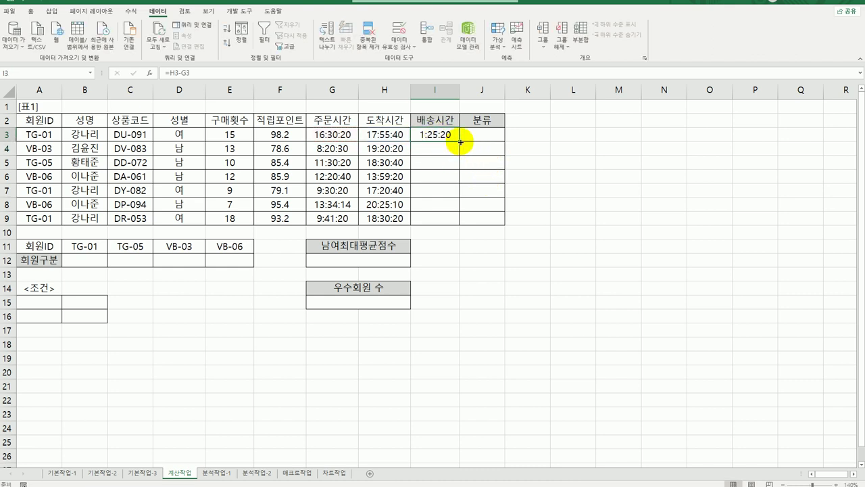
{"action": "left_click_drag", "start_coordinate": [460, 141], "coordinate": [450, 225]}
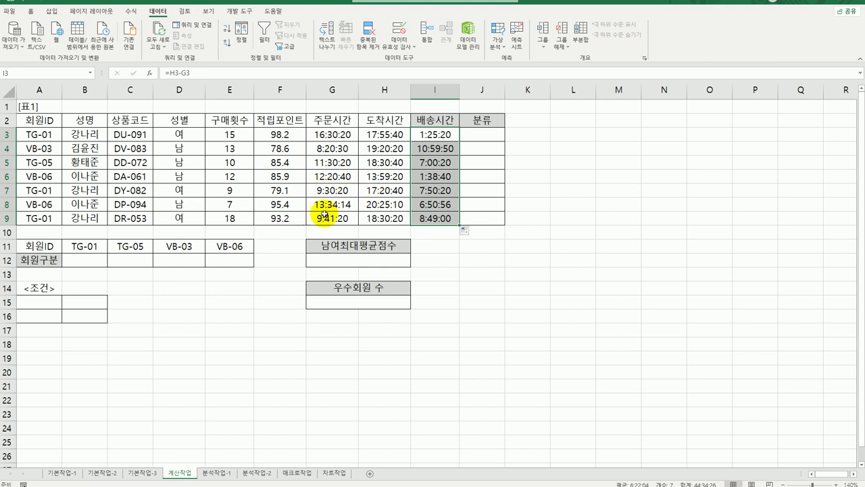
- Clear the time difference formulas from the 배송시간 range I3:I9
{"action": "left_click", "coordinate": [435, 134]}
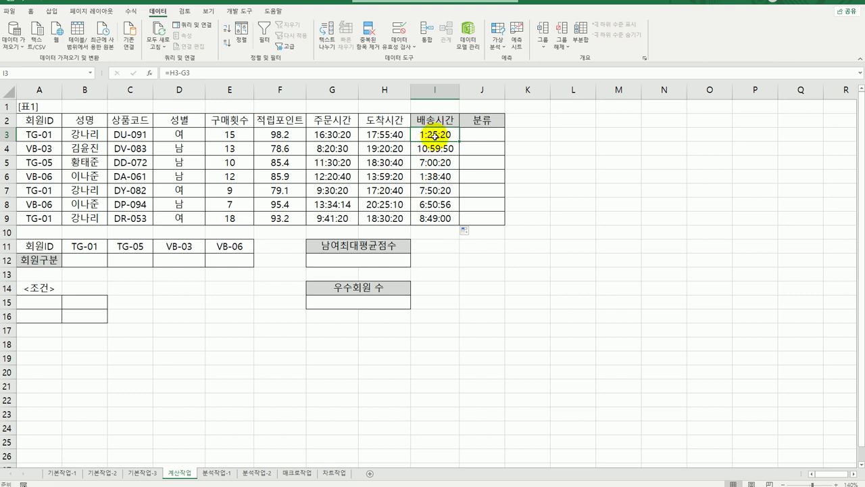
{"action": "left_click_drag", "start_coordinate": [434, 134], "coordinate": [435, 217]}
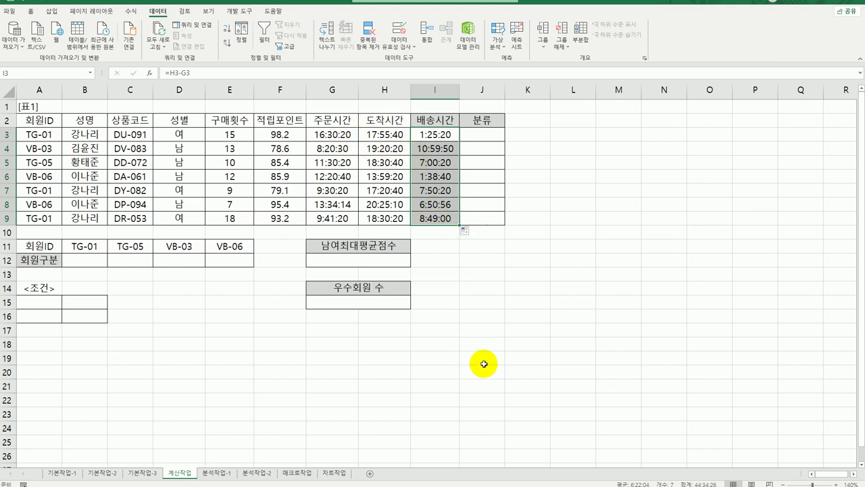
{"action": "key", "text": "Delete"}
- Enter =RIGHT(C3,1) in I3 to extract the last character of 상품코드 and fill it down to I9
{"action": "left_click", "coordinate": [439, 135]}
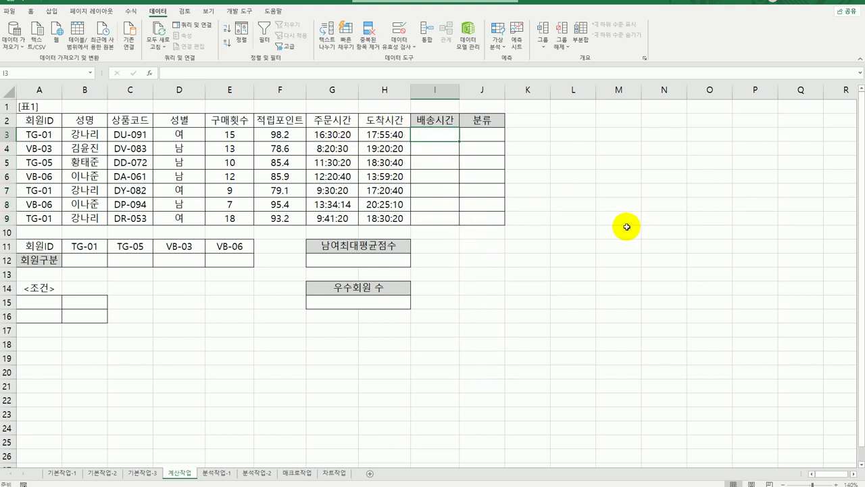
{"action": "type", "text": "="}
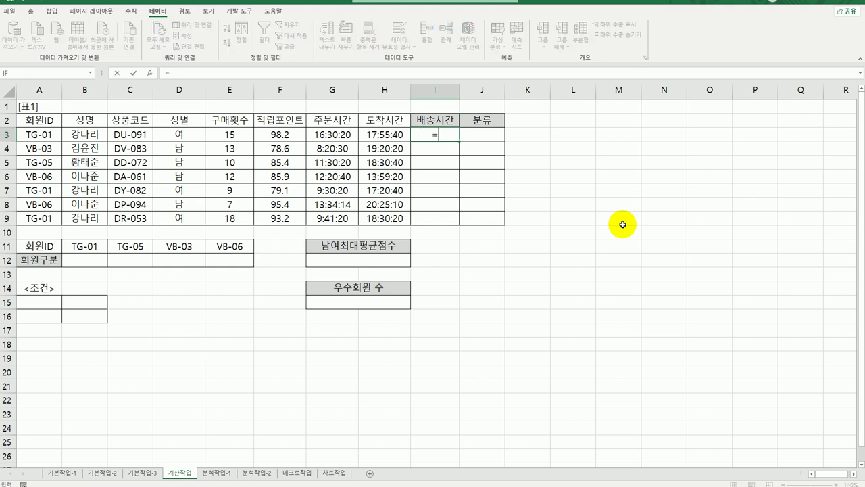
{"action": "type", "text": "ri"}
{"action": "key", "text": "Tab"}
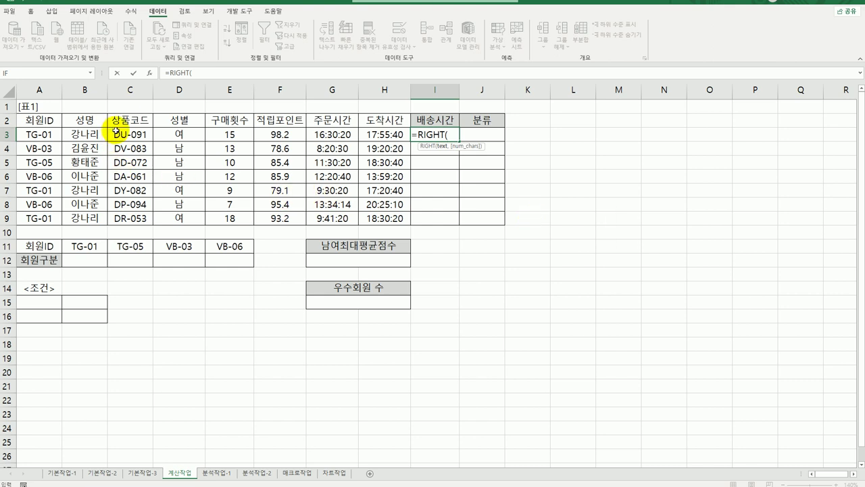
{"action": "left_click", "coordinate": [122, 133]}
{"action": "type", "text": ",1"}
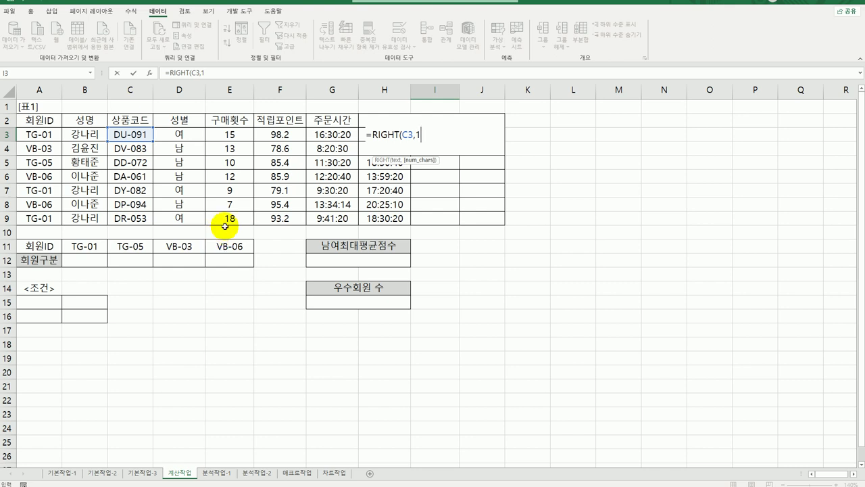
{"action": "key", "text": "Return"}
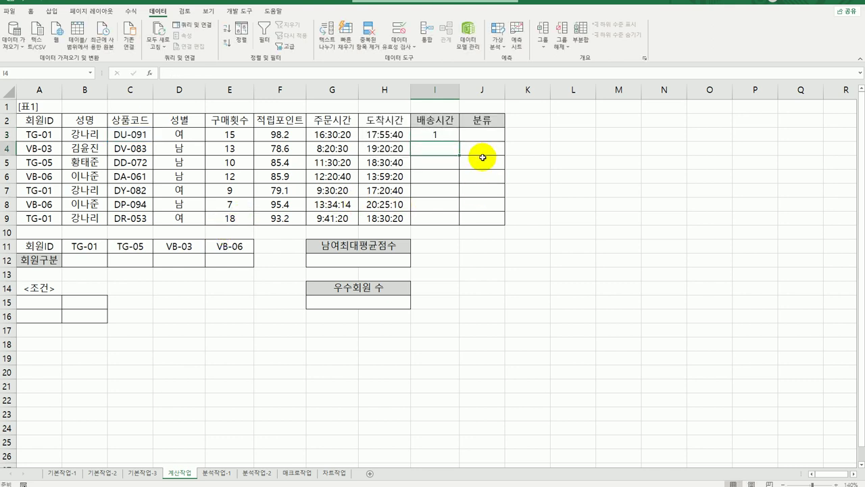
{"action": "left_click", "coordinate": [448, 137]}
{"action": "left_click_drag", "start_coordinate": [459, 141], "coordinate": [458, 219]}
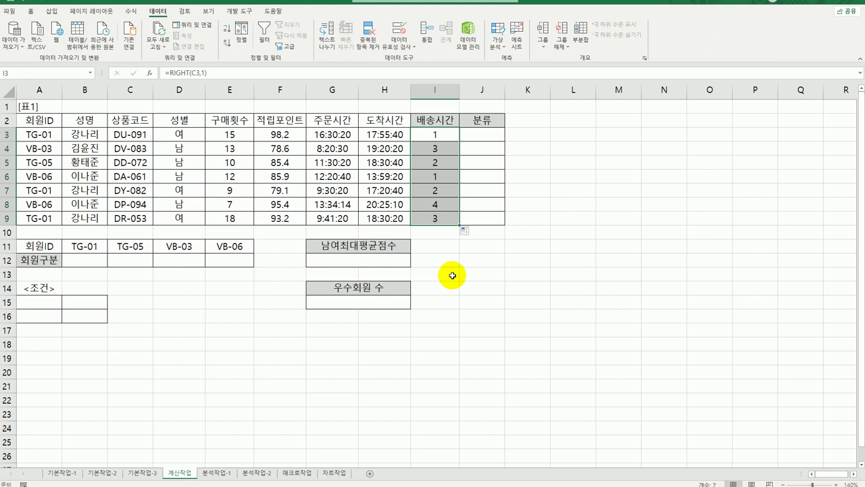
- Wrap the RIGHT formula in 배송시간 cell I3 in an IF function with the logical test RIGHT(C3,1)="1"
{"action": "left_click", "coordinate": [431, 137]}
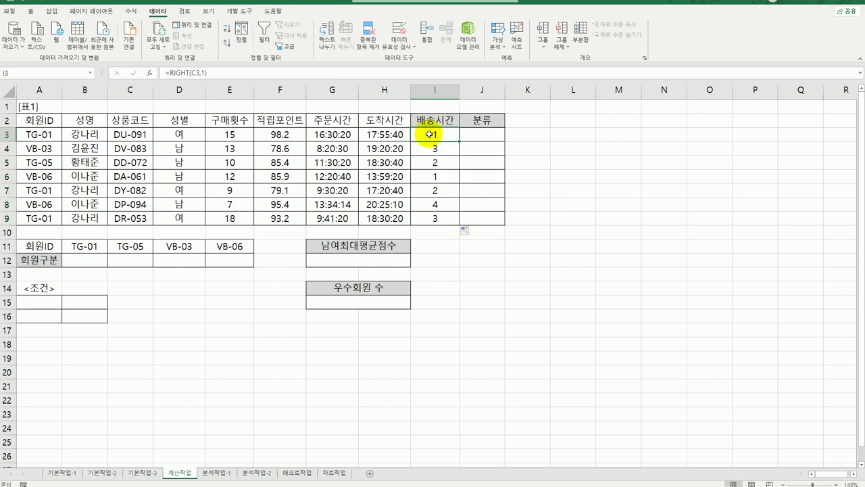
{"action": "double_click", "coordinate": [430, 135]}
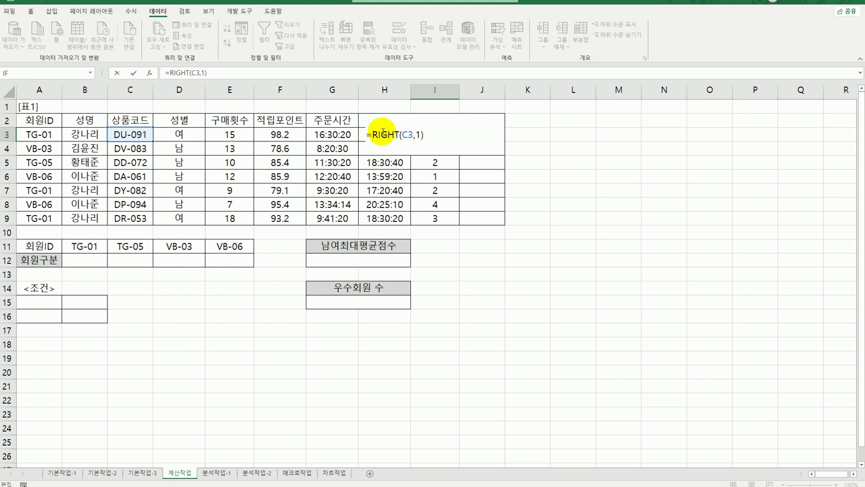
{"action": "type", "text": "if"}
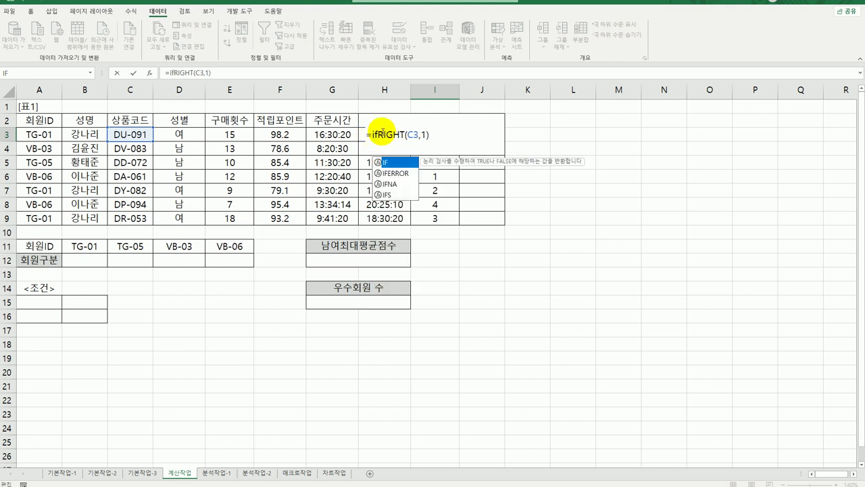
{"action": "double_click", "coordinate": [383, 164]}
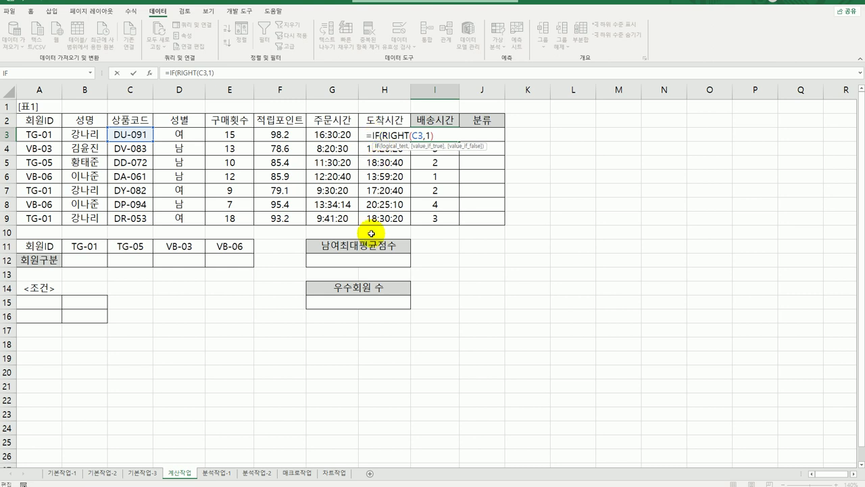
{"action": "left_click", "coordinate": [150, 73]}
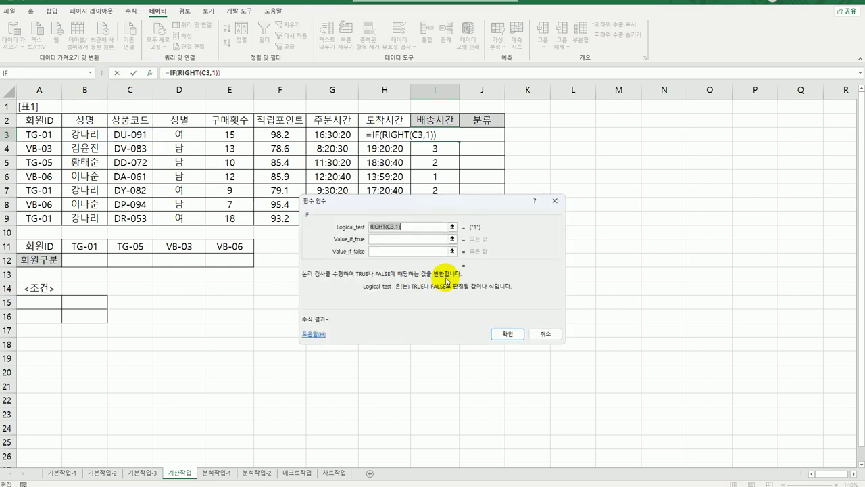
{"action": "left_click", "coordinate": [430, 228]}
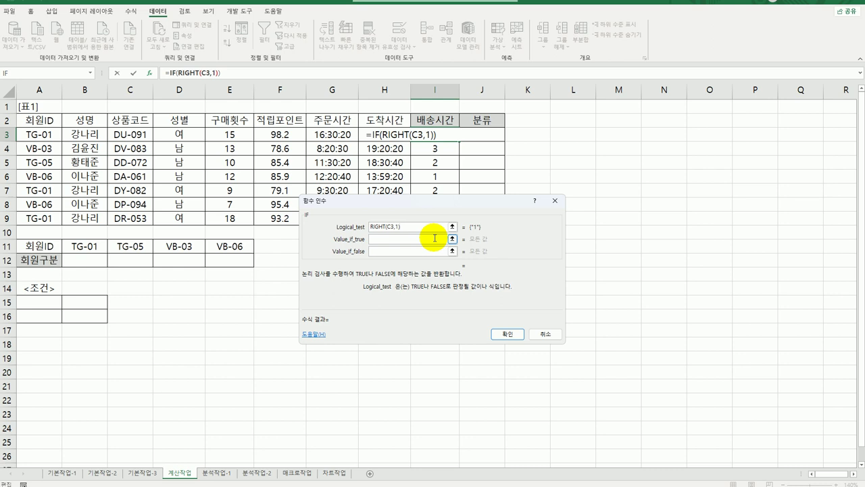
{"action": "type", "text": "=\"1\""}
- Set the IF function's value-if-true argument to H3-G3-time(1,,)
{"action": "left_click", "coordinate": [430, 239]}
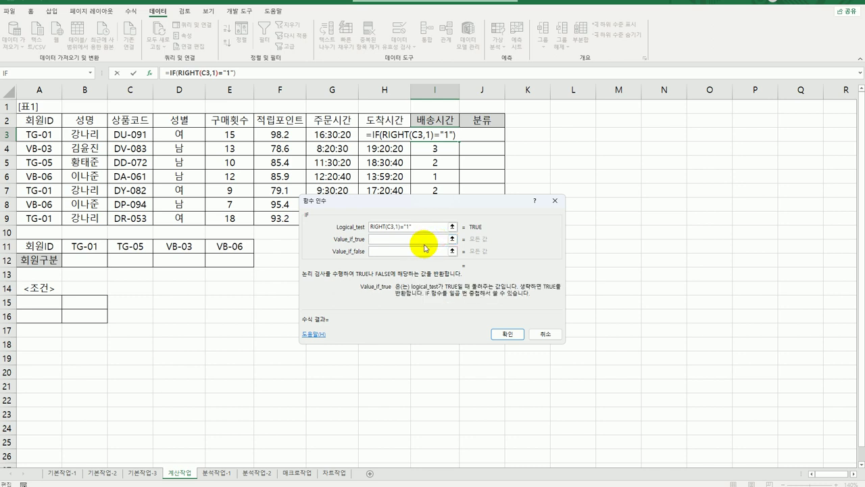
{"action": "left_click", "coordinate": [371, 135]}
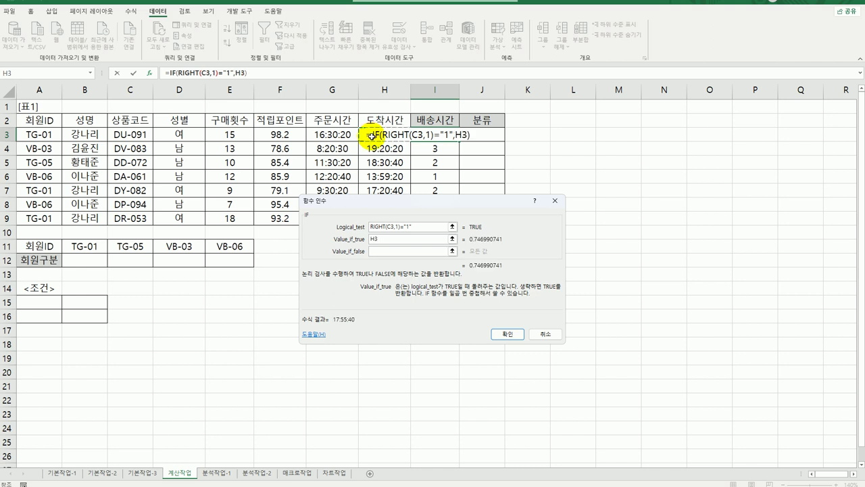
{"action": "type", "text": "-"}
{"action": "left_click", "coordinate": [341, 134]}
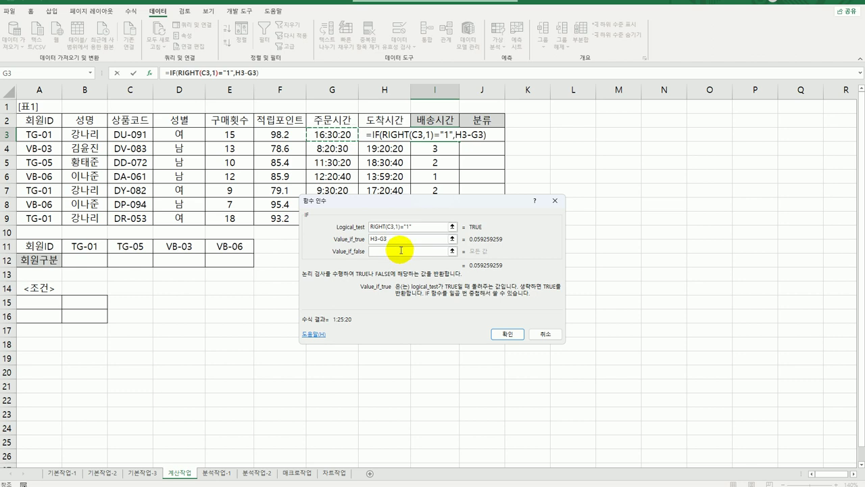
{"action": "type", "text": "-"}
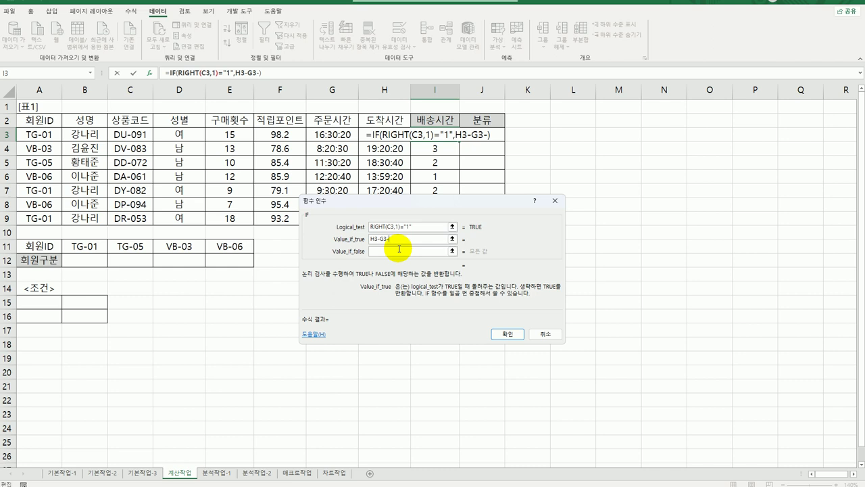
{"action": "type", "text": "time"}
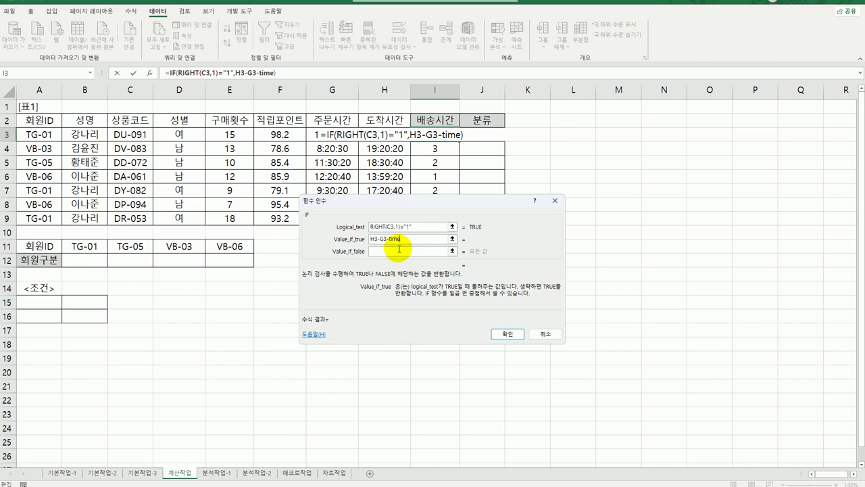
{"action": "type", "text": "("}
{"action": "type", "text": "1"}
{"action": "type", "text": ",0"}
{"action": "type", "text": ",0"}
{"action": "key", "text": "BackSpace"}
{"action": "key", "text": "BackSpace"}
{"action": "key", "text": "BackSpace"}
{"action": "type", "text": ","}
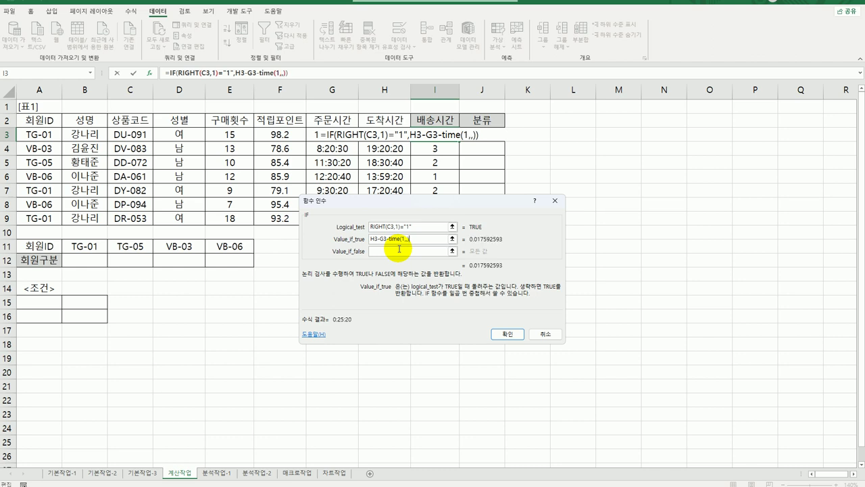
- Set the IF function's value-if-false argument to the time difference H3-G3
{"action": "left_click", "coordinate": [397, 254]}
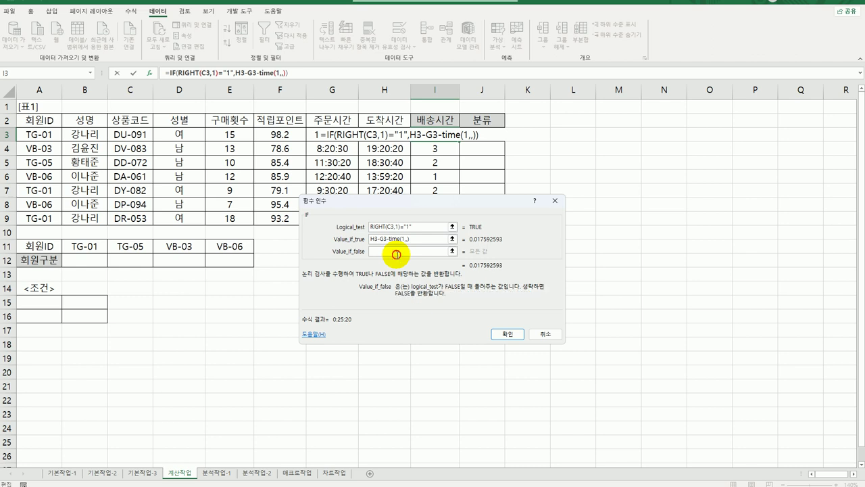
{"action": "left_click", "coordinate": [379, 134]}
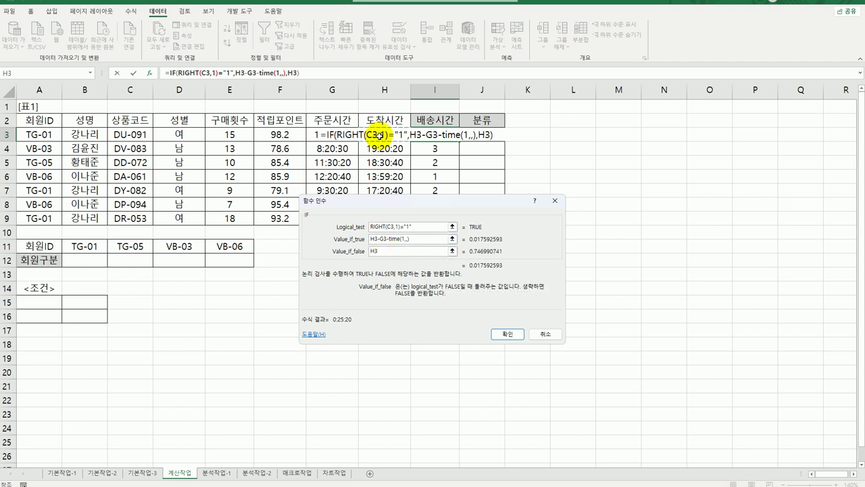
{"action": "type", "text": "-"}
{"action": "left_click", "coordinate": [325, 135]}
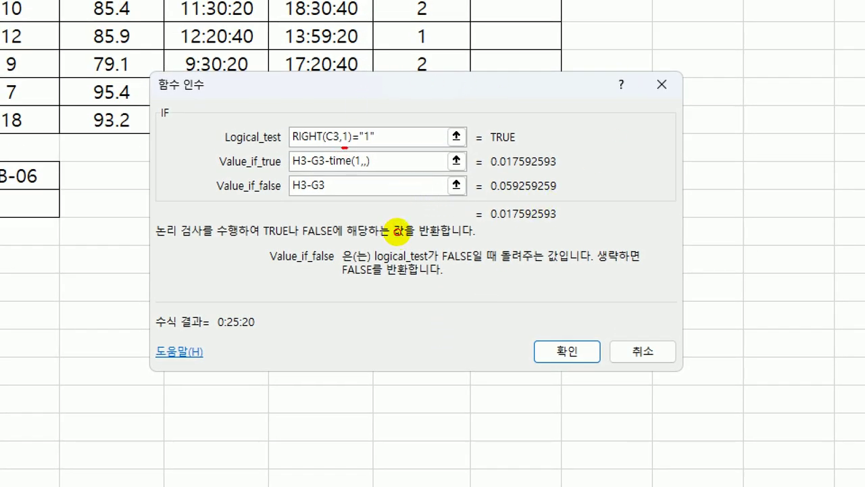
{"action": "mouse_move", "coordinate": [340, 148]}
{"action": "left_mouse_down"}
{"action": "mouse_move", "coordinate": [379, 152]}
{"action": "mouse_move", "coordinate": [359, 127]}
{"action": "left_mouse_up"}
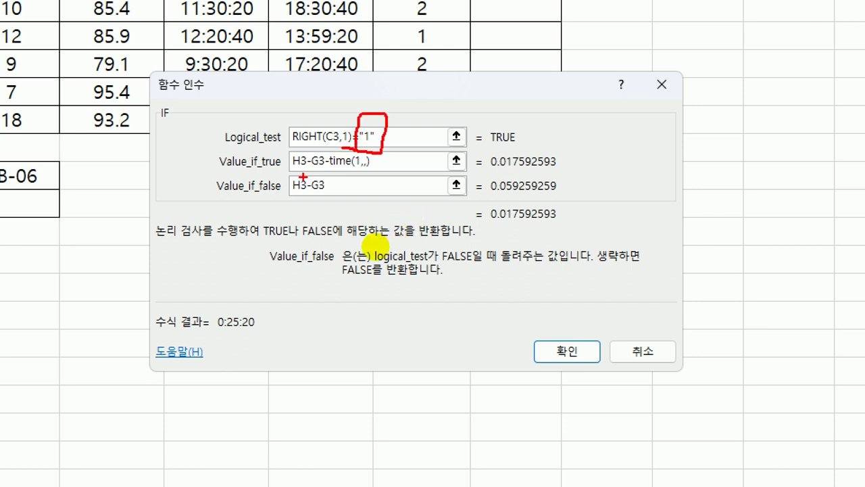
{"action": "left_click_drag", "start_coordinate": [292, 169], "coordinate": [305, 172]}
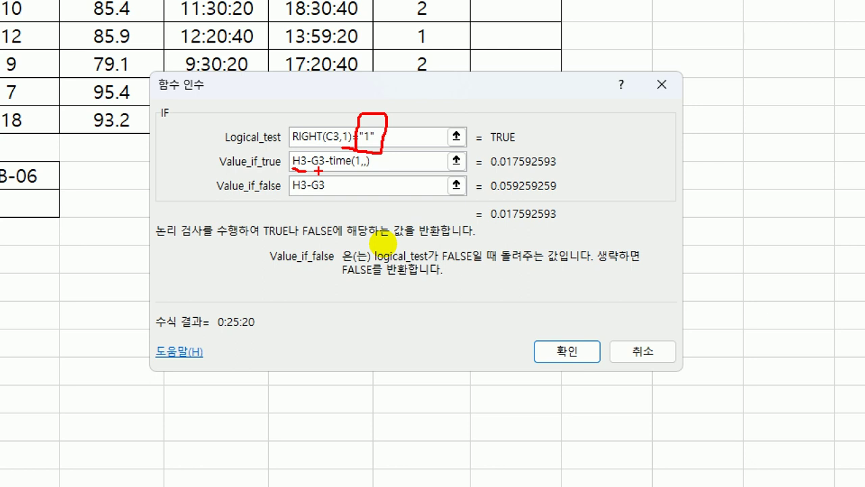
{"action": "left_click_drag", "start_coordinate": [323, 173], "coordinate": [375, 171]}
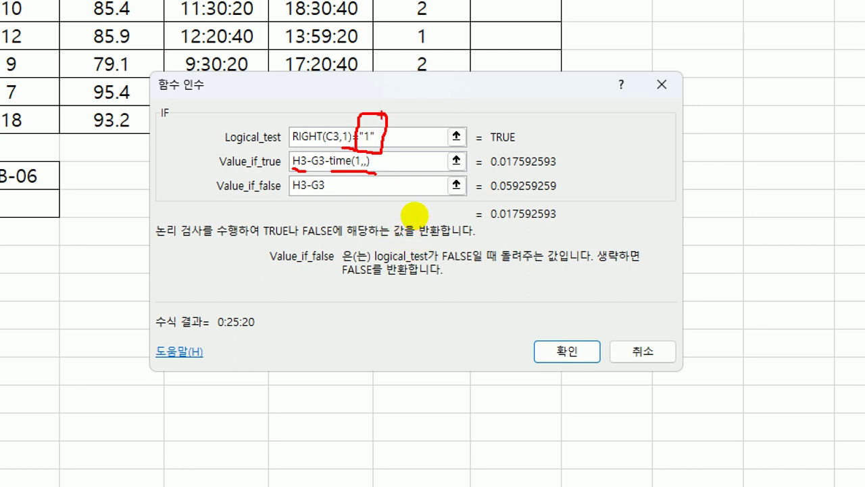
{"action": "left_click_drag", "start_coordinate": [379, 99], "coordinate": [432, 105]}
{"action": "mouse_move", "coordinate": [318, 199]}
{"action": "left_mouse_down"}
{"action": "mouse_move", "coordinate": [327, 198]}
{"action": "mouse_move", "coordinate": [318, 199]}
{"action": "left_mouse_up"}
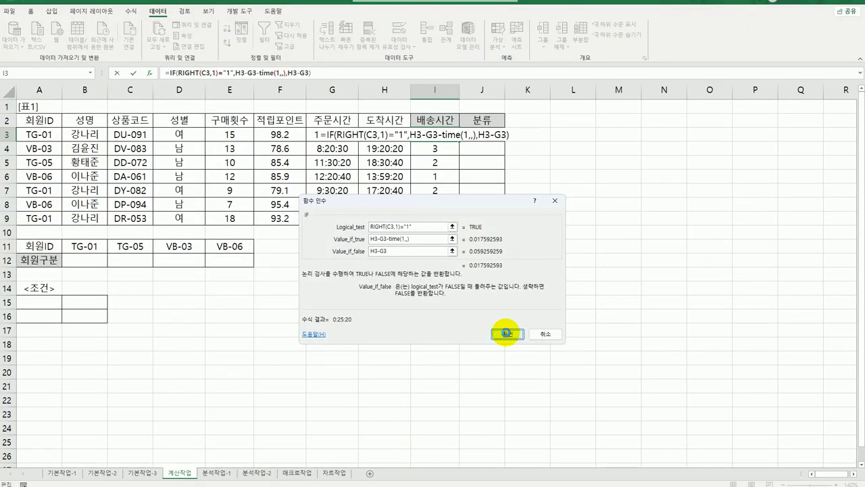
- Commit the IF formula in I3 and fill it down the 배송시간 column to I9
{"action": "left_click", "coordinate": [566, 351]}
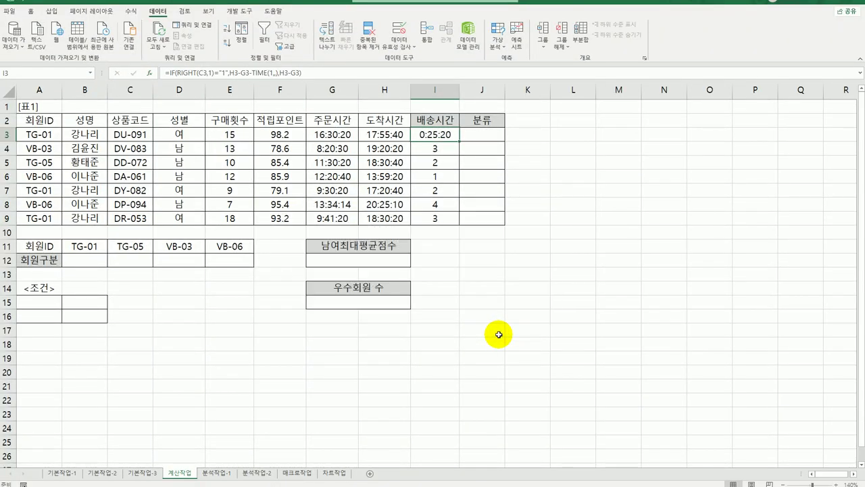
{"action": "left_click_drag", "start_coordinate": [459, 143], "coordinate": [449, 222]}
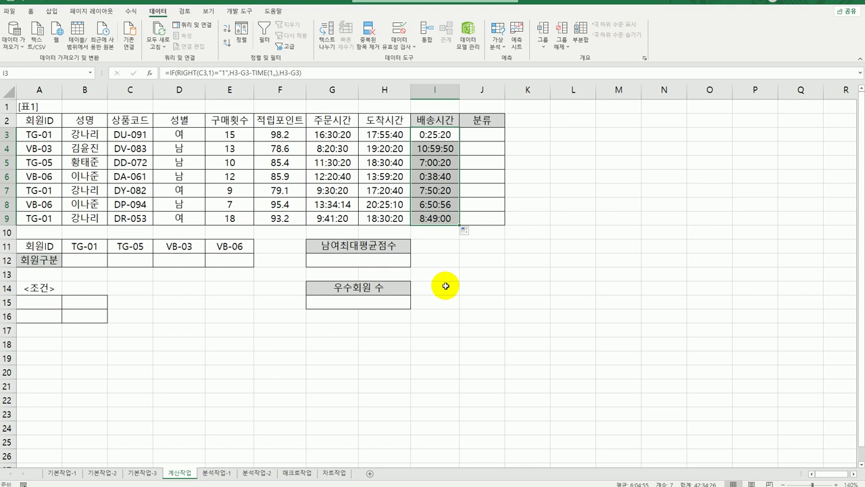
{"action": "left_click", "coordinate": [441, 220]}
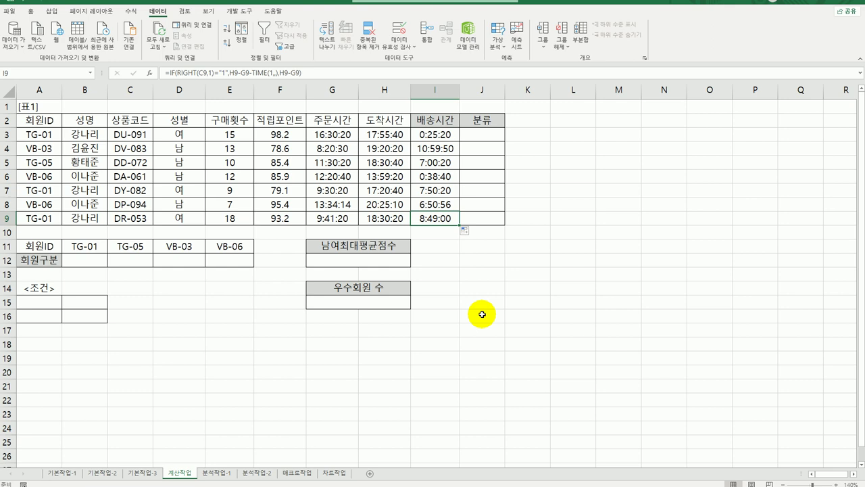
- Enter =RIGHT(C3,1) in the 분류 cell J3 and fill it down to J9
{"action": "left_click", "coordinate": [484, 134]}
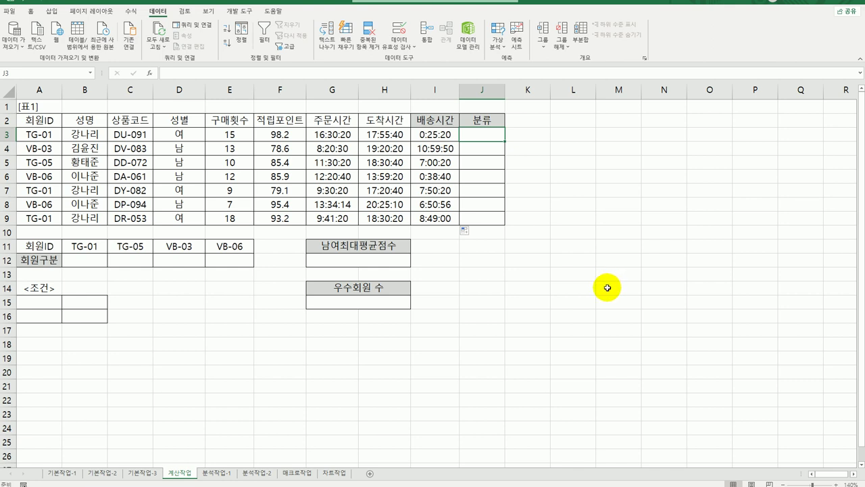
{"action": "type", "text": "=ri"}
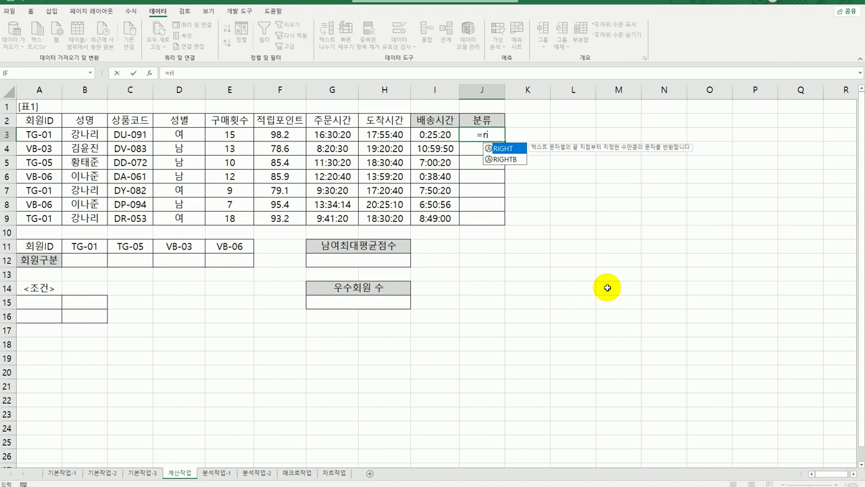
{"action": "double_click", "coordinate": [508, 148]}
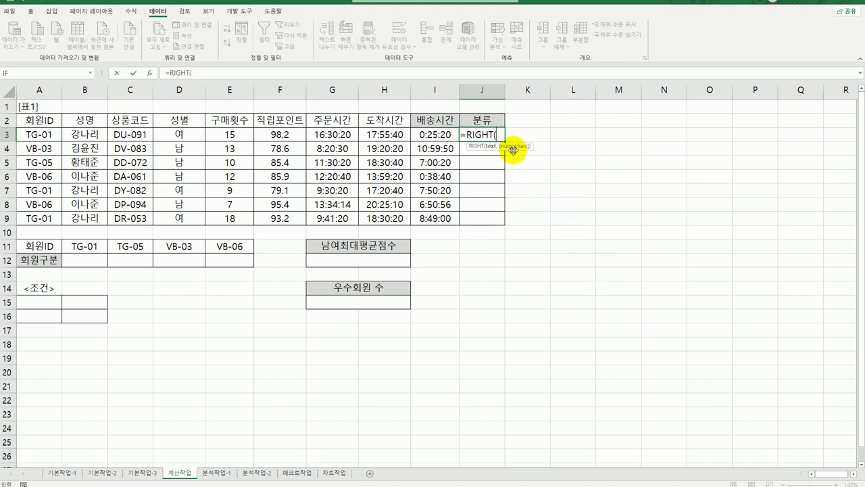
{"action": "left_click", "coordinate": [149, 73]}
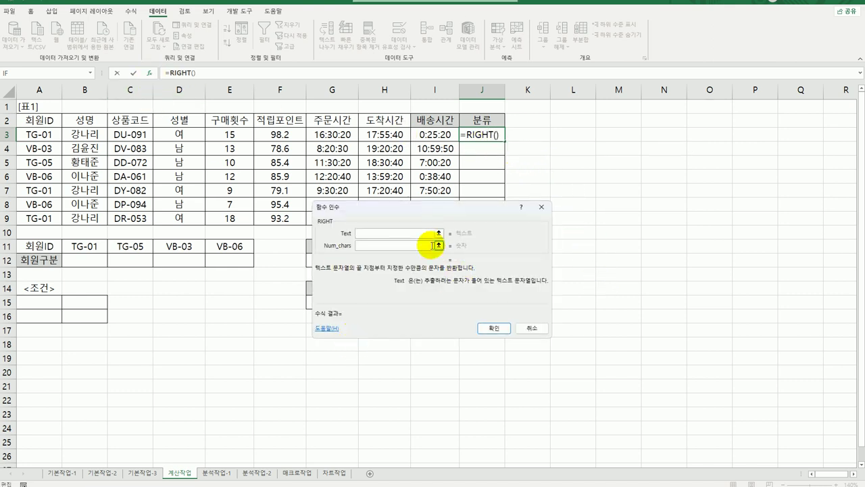
{"action": "left_click_drag", "start_coordinate": [436, 213], "coordinate": [579, 245]}
{"action": "left_click", "coordinate": [130, 134]}
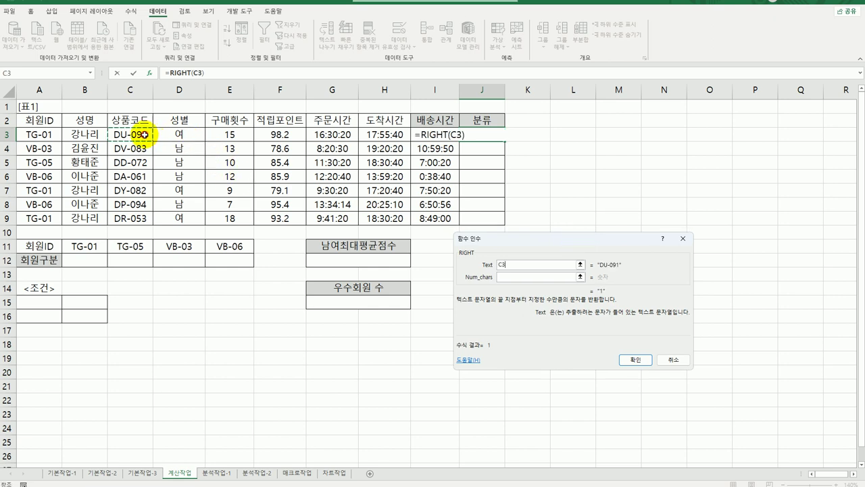
{"action": "left_click", "coordinate": [517, 278]}
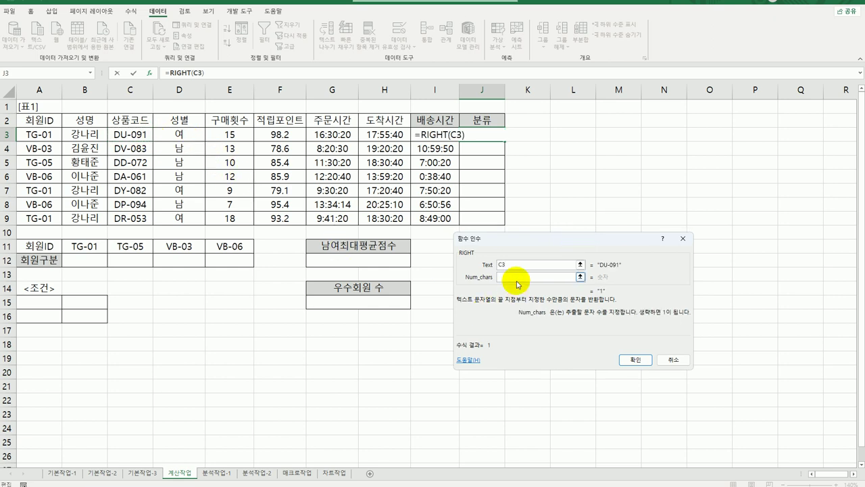
{"action": "type", "text": "1"}
{"action": "left_click", "coordinate": [635, 359]}
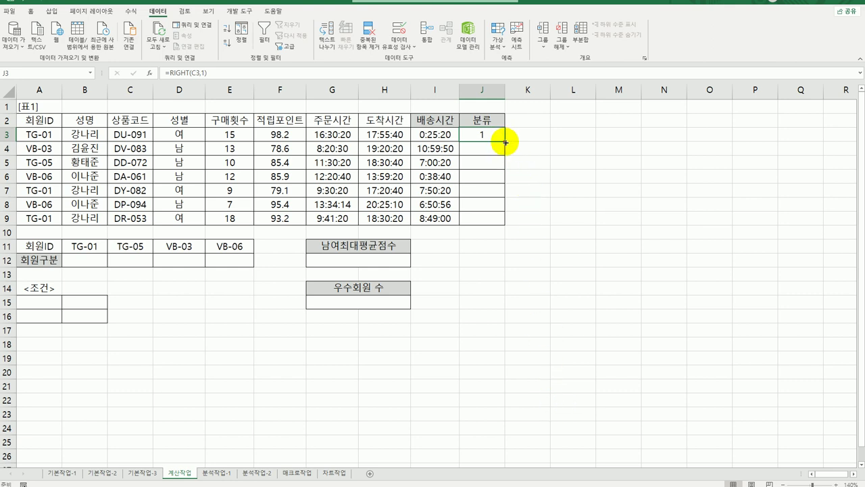
{"action": "left_click_drag", "start_coordinate": [505, 142], "coordinate": [504, 226]}
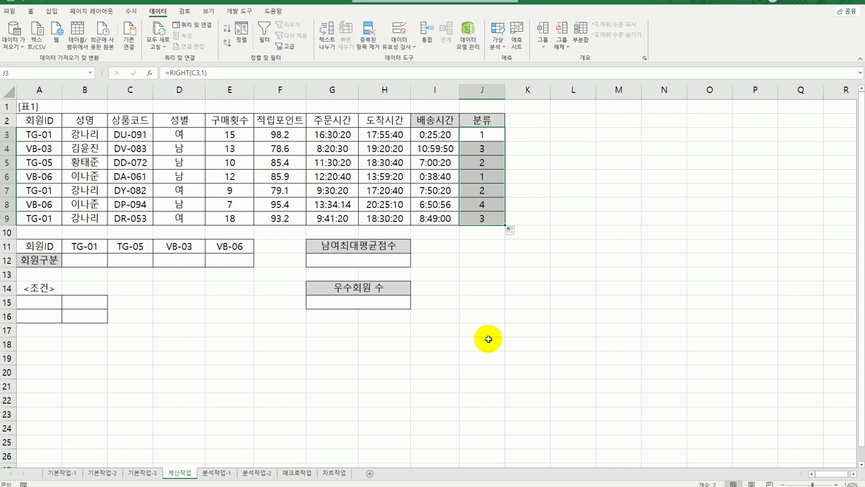
- Wrap the RIGHT(C3,1) formula in J3 in a CHOOSE function and open the function's arguments for editing
{"action": "double_click", "coordinate": [483, 134]}
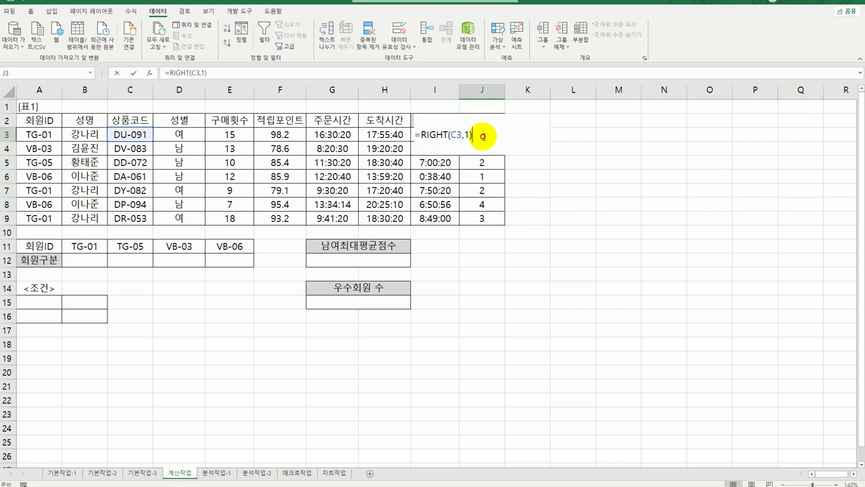
{"action": "left_click", "coordinate": [419, 134]}
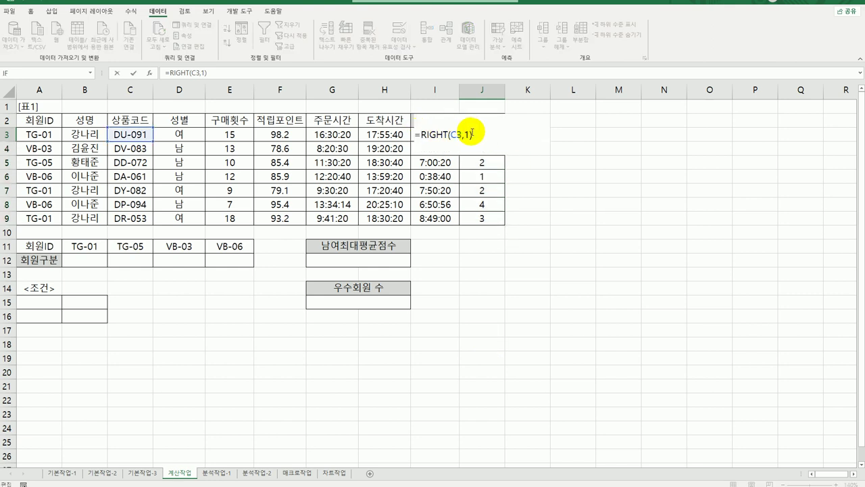
{"action": "type", "text": "choo"}
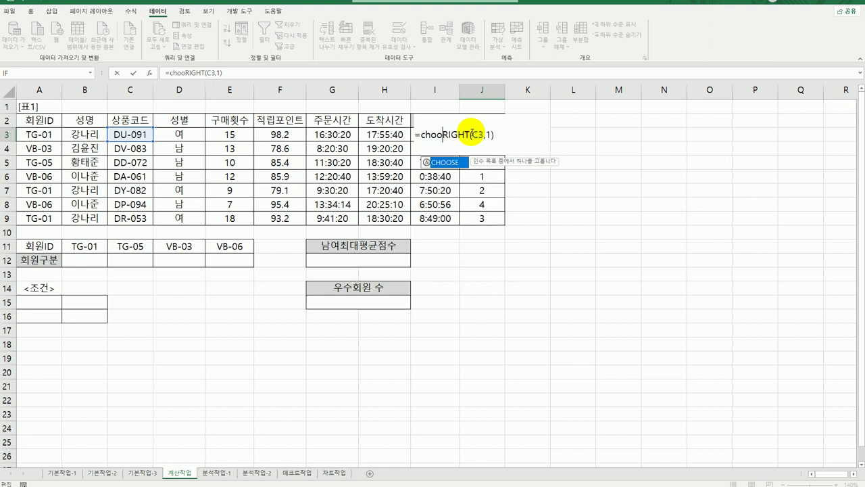
{"action": "double_click", "coordinate": [442, 162]}
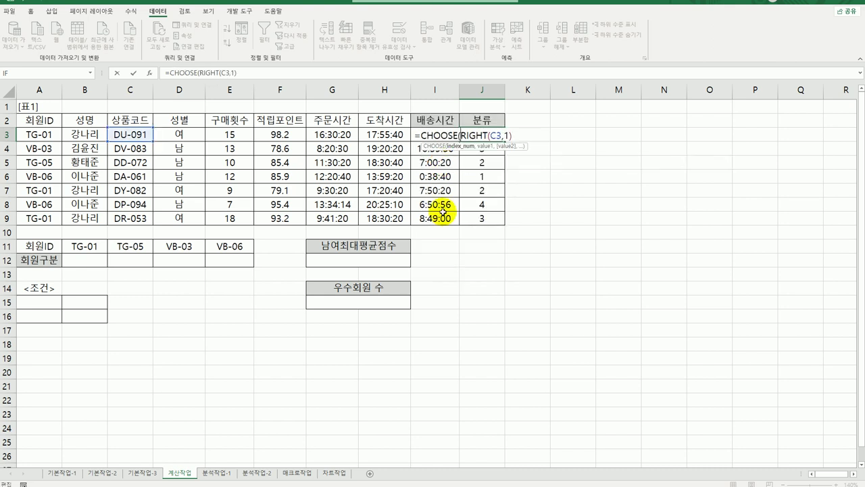
{"action": "key", "text": "Left"}
{"action": "key", "text": "Left"}
{"action": "key", "text": "Left"}
{"action": "key", "text": "Left"}
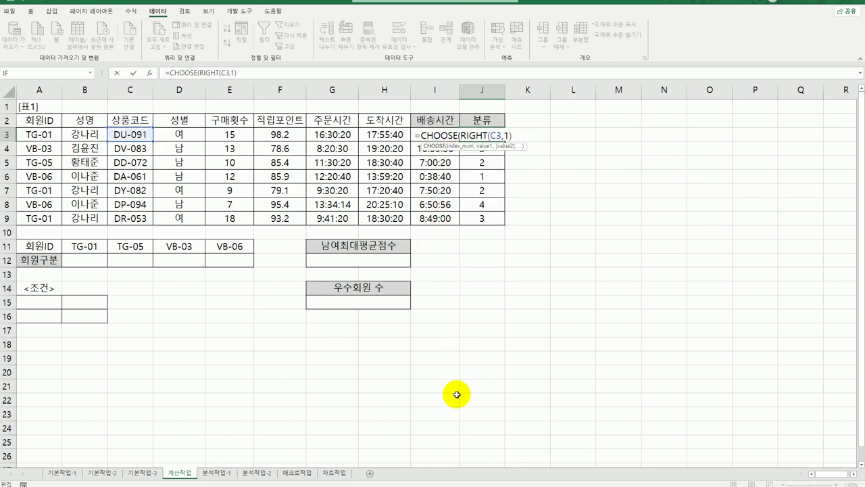
{"action": "left_click", "coordinate": [150, 72]}
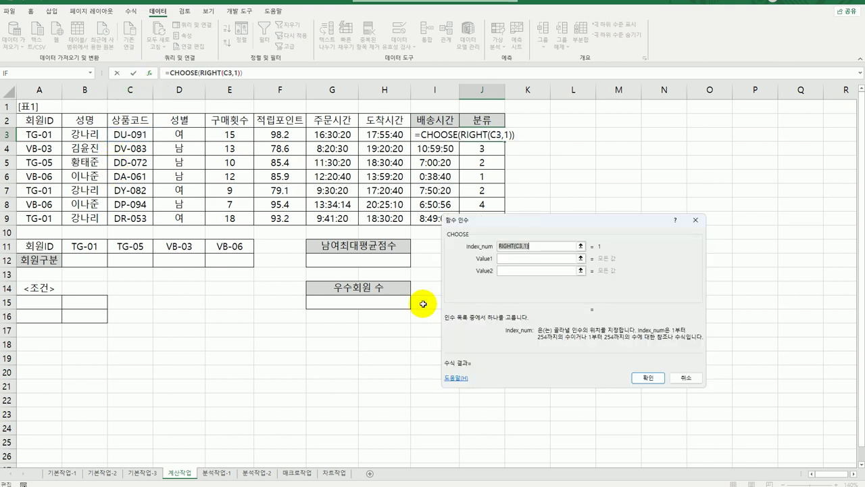
- Set the four CHOOSE values to "음식", "화장품", "의류" and "과일", and fill the 분류 formula down to J9
{"action": "left_click", "coordinate": [500, 260]}
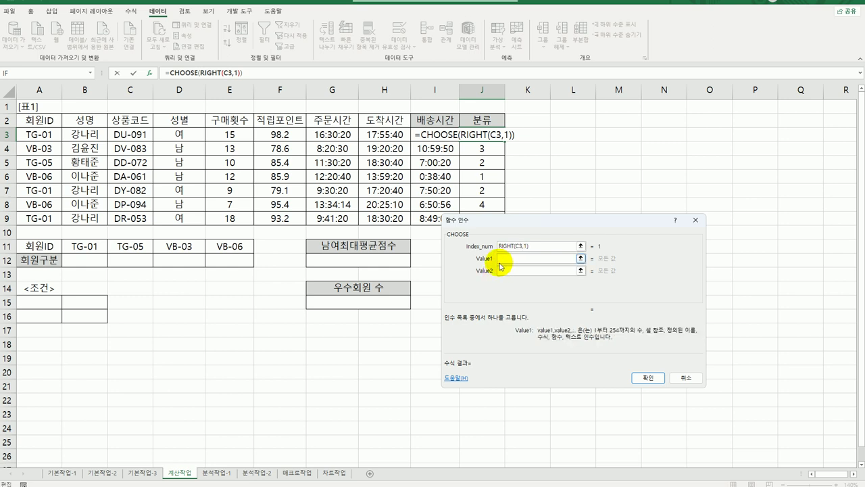
{"action": "type", "text": "\"음식\""}
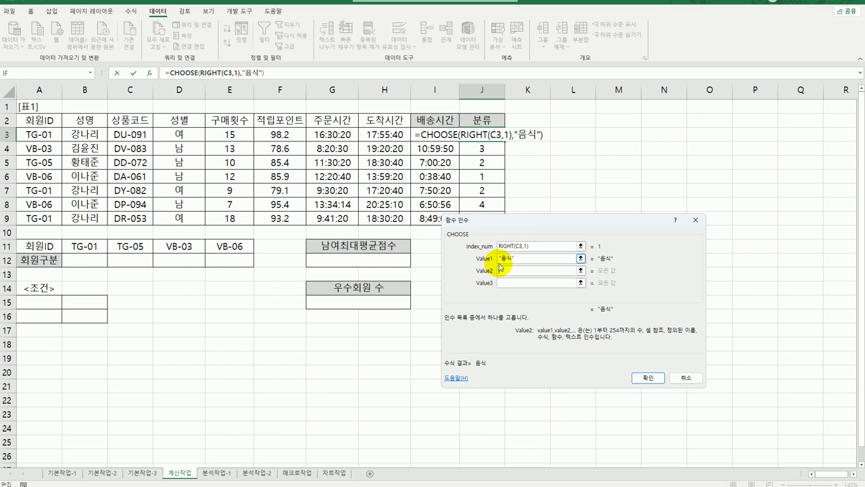
{"action": "key", "text": "Tab"}
{"action": "type", "text": "\"화장품\""}
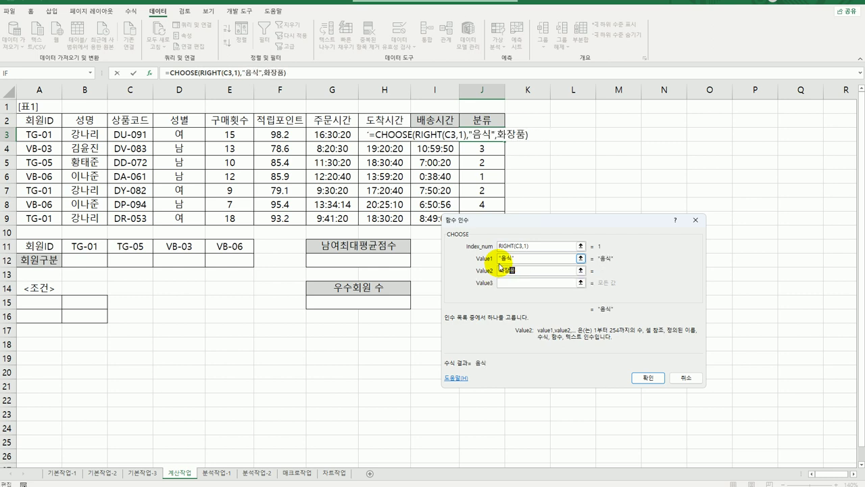
{"action": "key", "text": "Tab"}
{"action": "type", "text": "\"의류\""}
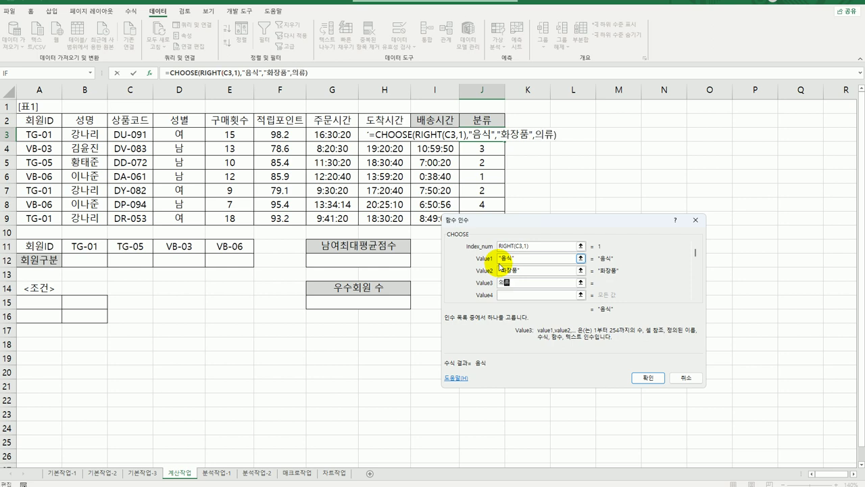
{"action": "key", "text": "Tab"}
{"action": "type", "text": "\"과일\""}
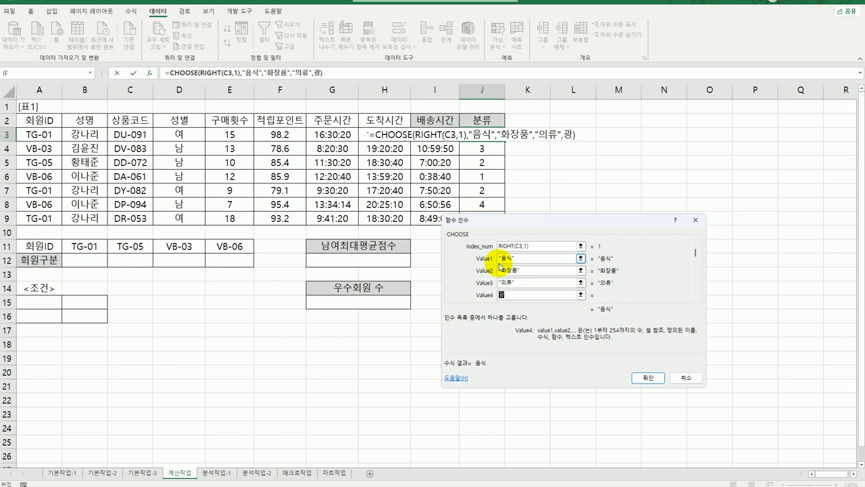
{"action": "key", "text": "Tab"}
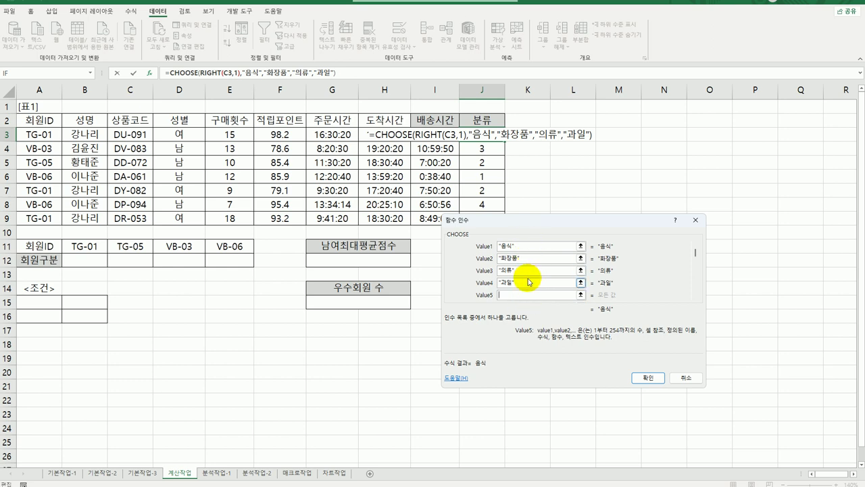
{"action": "left_click", "coordinate": [646, 378]}
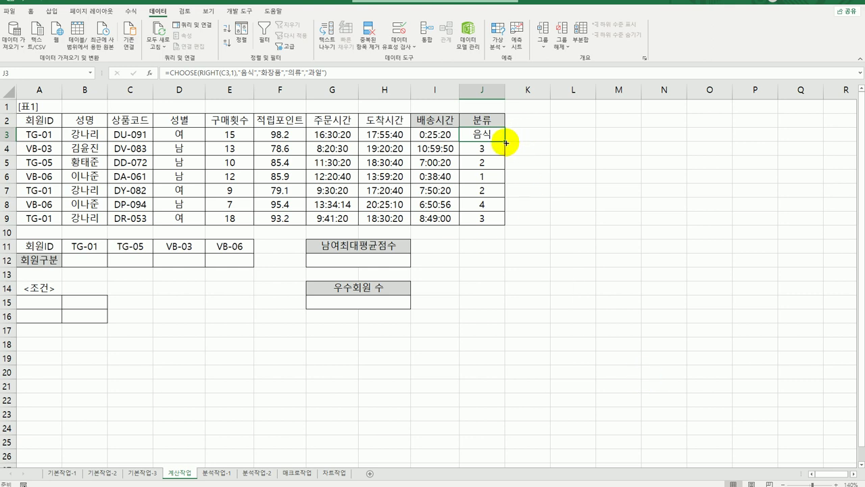
{"action": "left_click_drag", "start_coordinate": [505, 140], "coordinate": [498, 224]}
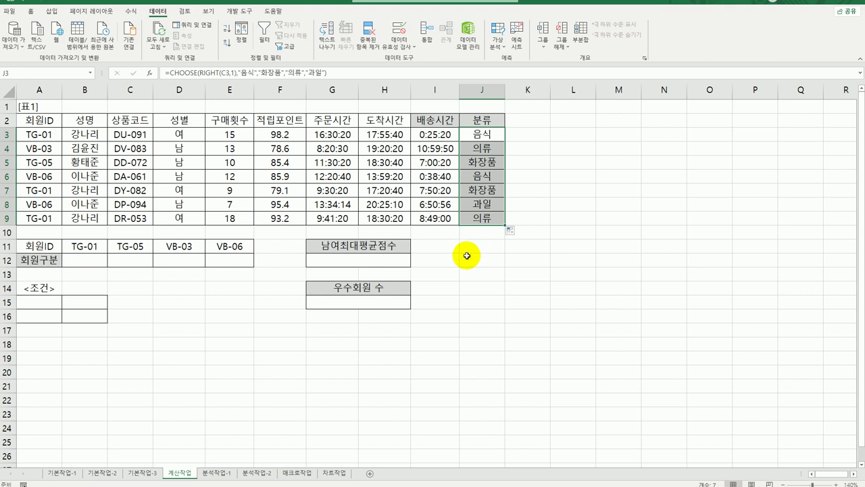
- Examine where the 회원ID codes of row 11 occur in A3:A9 to plan the 회원구분 row
{"action": "left_click", "coordinate": [83, 264]}
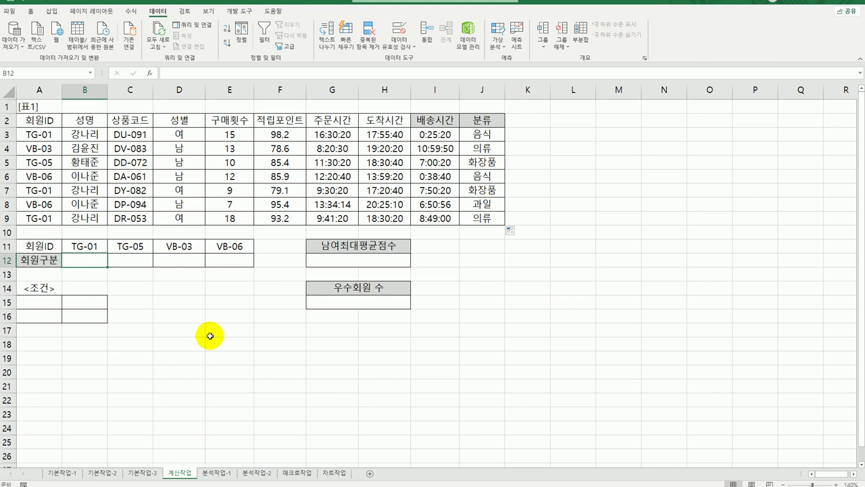
{"action": "left_click", "coordinate": [40, 133]}
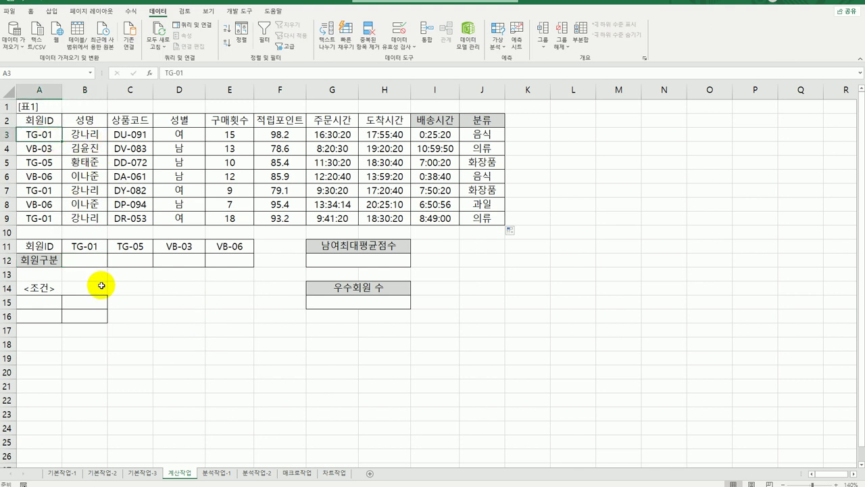
{"action": "left_click", "coordinate": [90, 263]}
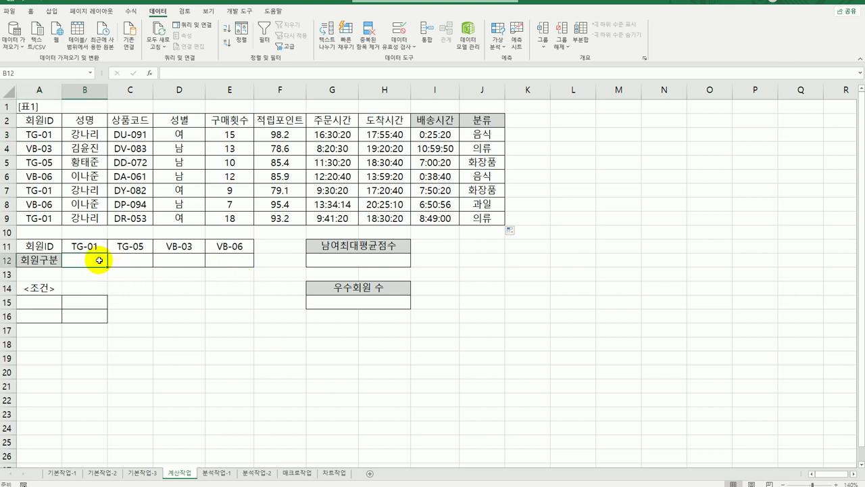
{"action": "left_click_drag", "start_coordinate": [100, 260], "coordinate": [248, 263]}
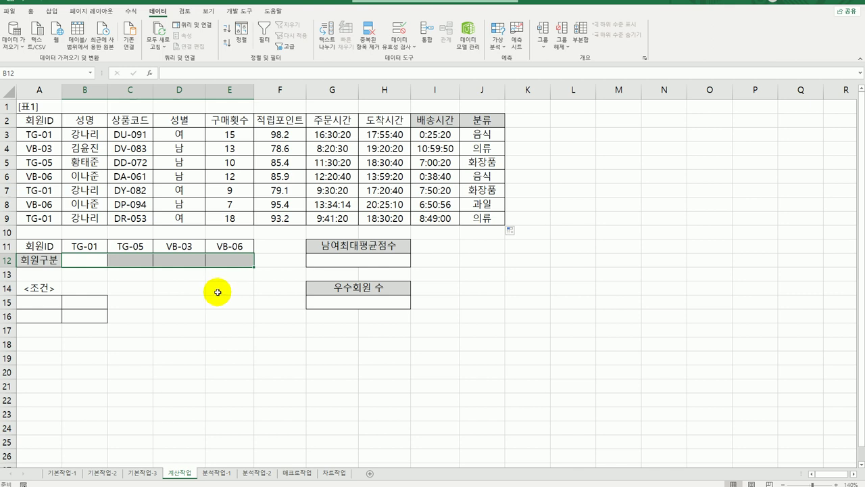
{"action": "left_click", "coordinate": [84, 246]}
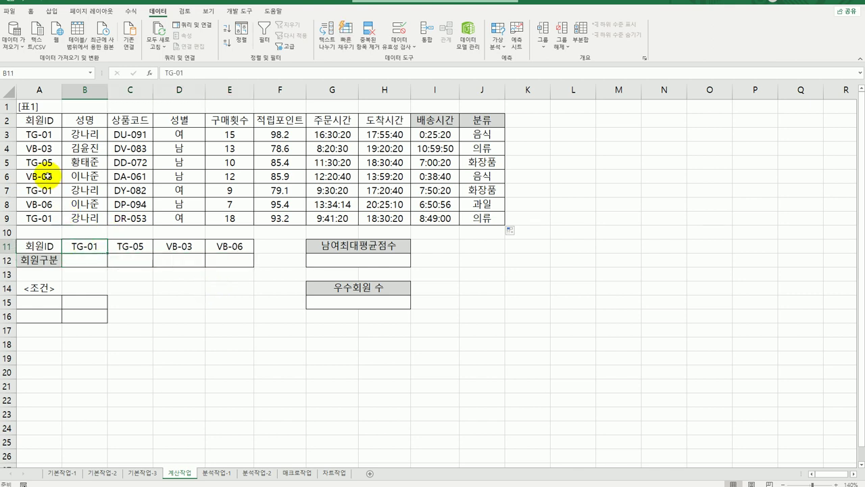
{"action": "left_click", "coordinate": [40, 135]}
{"action": "left_click", "coordinate": [39, 190]}
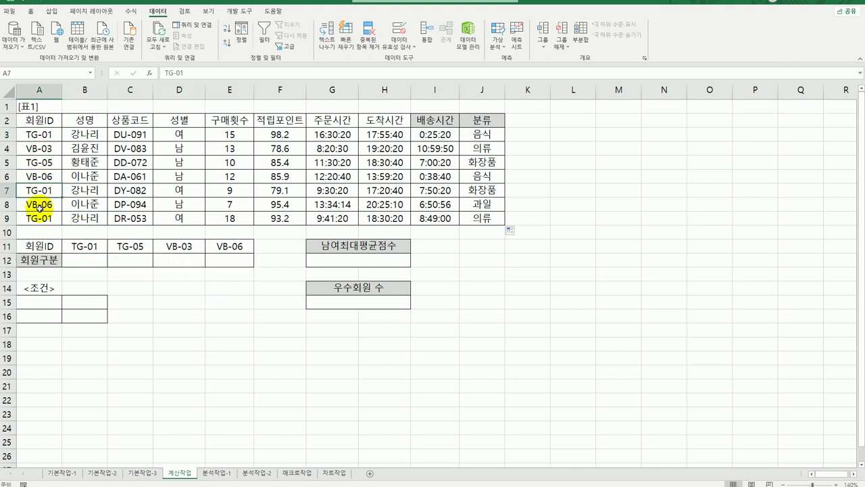
{"action": "left_click", "coordinate": [39, 219]}
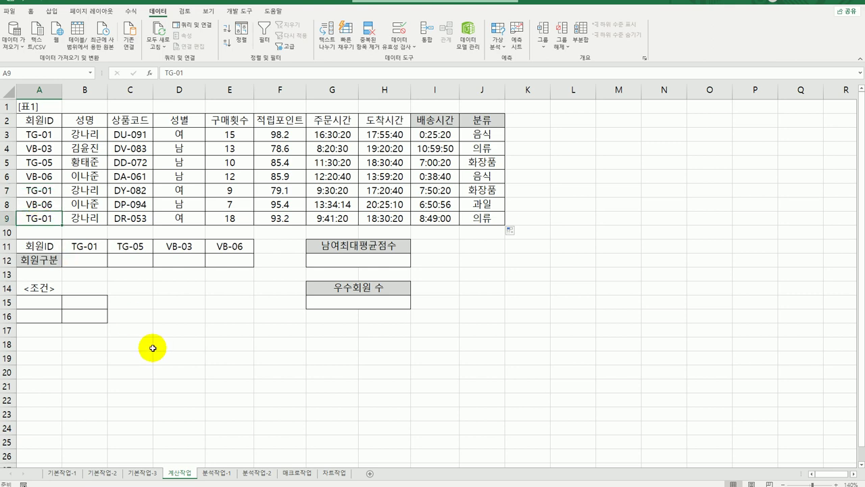
{"action": "left_click", "coordinate": [86, 261]}
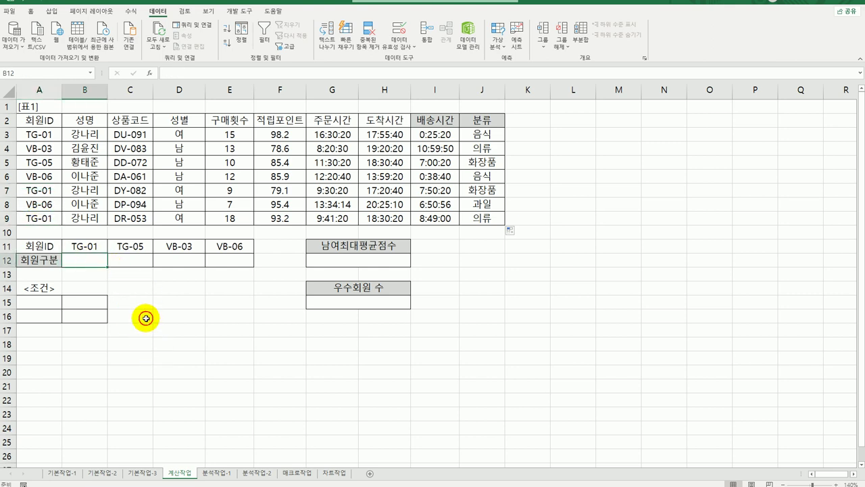
{"action": "left_click", "coordinate": [138, 245]}
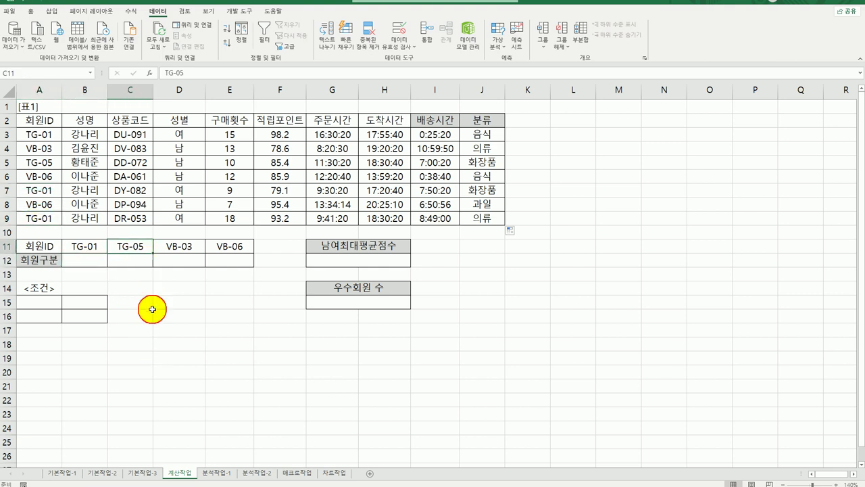
{"action": "left_click", "coordinate": [43, 162]}
{"action": "left_click", "coordinate": [146, 260]}
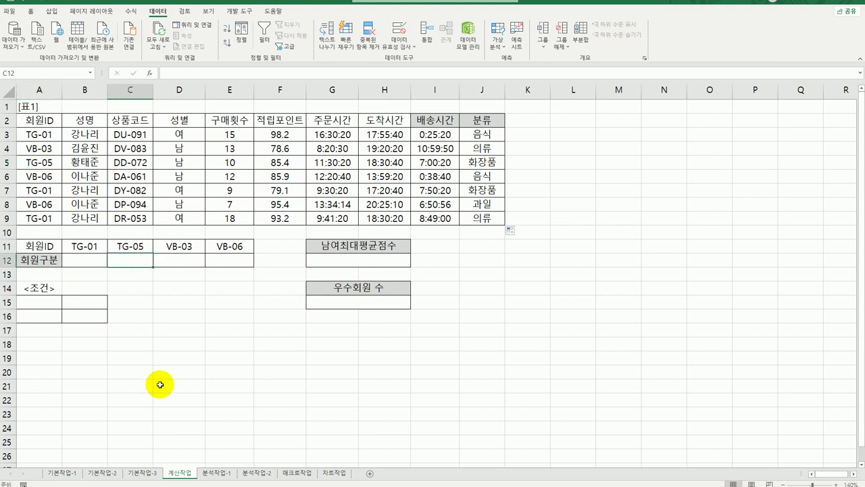
{"action": "left_click_drag", "start_coordinate": [39, 134], "coordinate": [34, 216]}
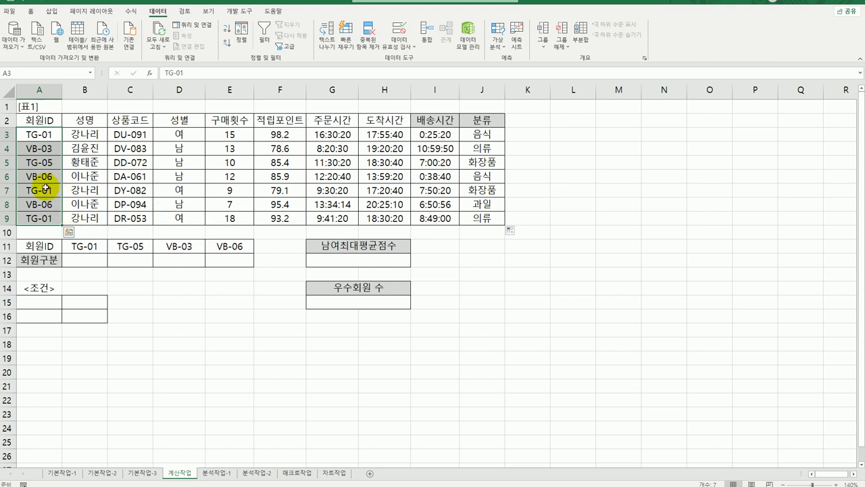
- Start a COUNTIF formula in the 회원구분 cell B12 and open the function's arguments for editing
{"action": "left_click", "coordinate": [81, 261]}
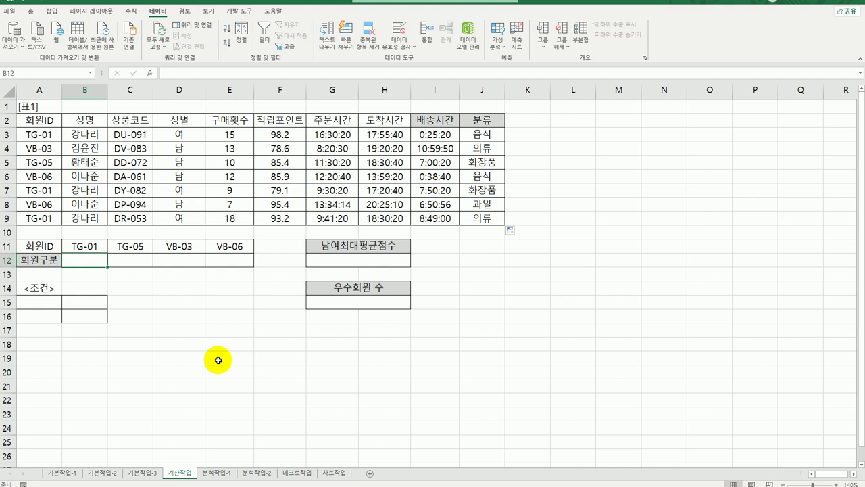
{"action": "type", "text": "=ㅊ"}
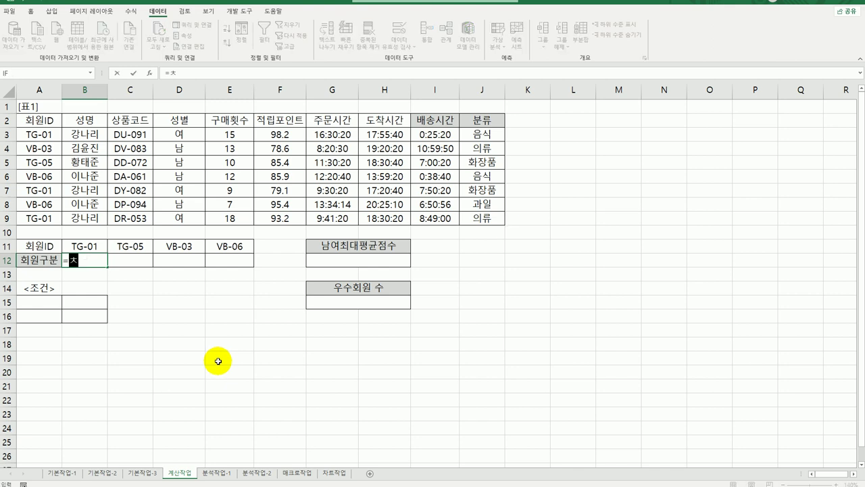
{"action": "key", "text": "BackSpace"}
{"action": "type", "text": "cou"}
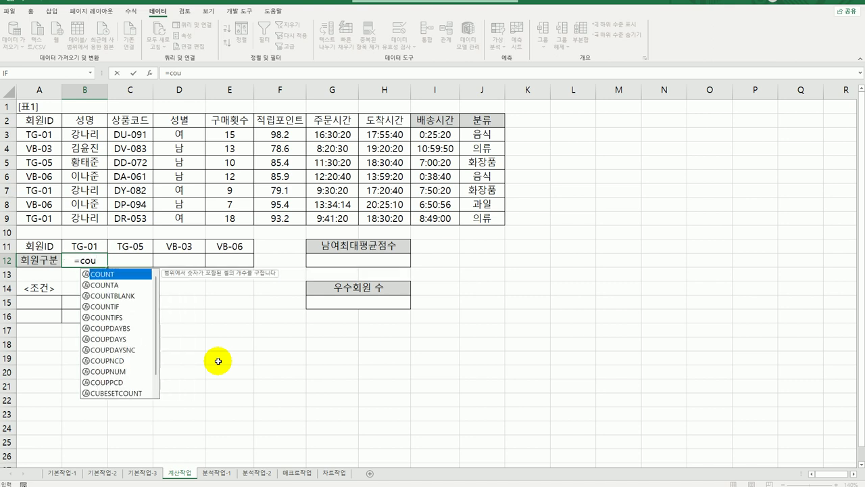
{"action": "double_click", "coordinate": [125, 306]}
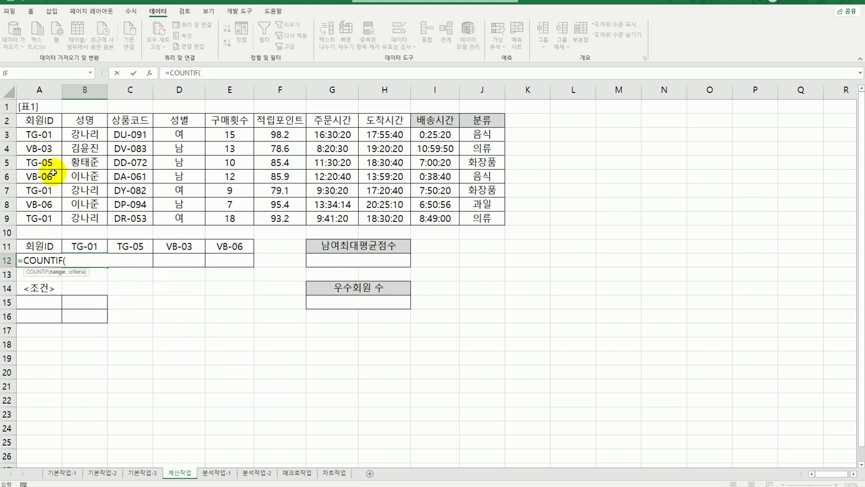
{"action": "left_click", "coordinate": [149, 76]}
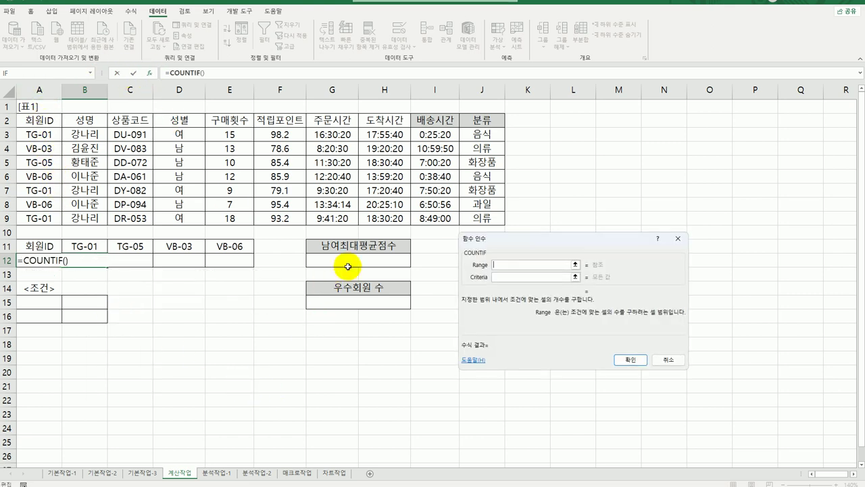
- Set the COUNTIF range to the absolute reference $A$3:$A$9 and the criteria to B11, and commit the formula in B12
{"action": "mouse_move", "coordinate": [527, 245]}
{"action": "left_mouse_down"}
{"action": "mouse_move", "coordinate": [392, 327]}
{"action": "mouse_move", "coordinate": [575, 245]}
{"action": "mouse_move", "coordinate": [530, 250]}
{"action": "left_mouse_up"}
{"action": "left_click", "coordinate": [514, 272]}
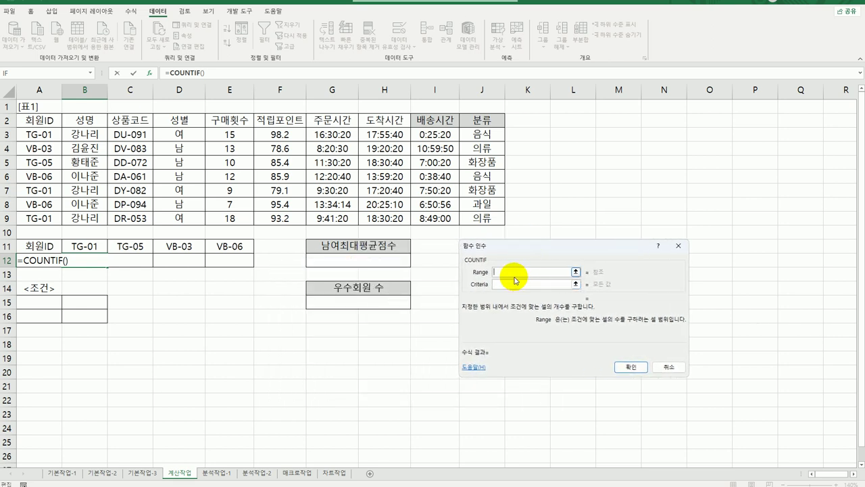
{"action": "left_click_drag", "start_coordinate": [34, 135], "coordinate": [41, 216]}
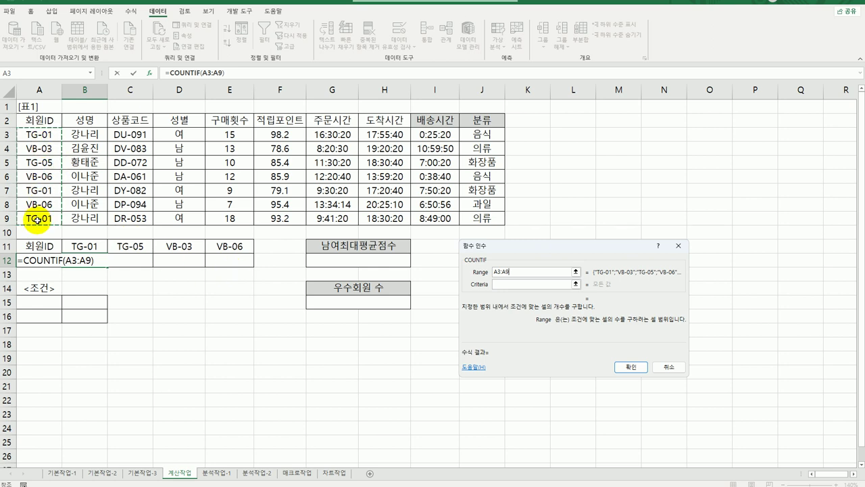
{"action": "key", "text": "F4"}
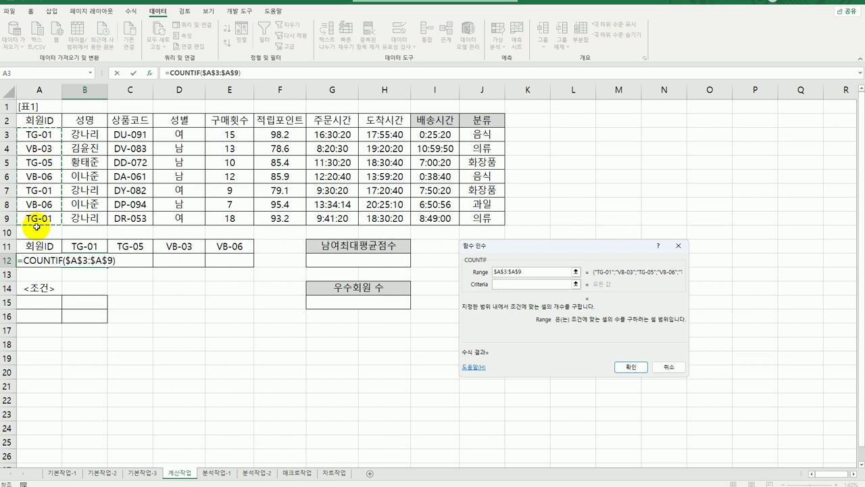
{"action": "left_click", "coordinate": [509, 284]}
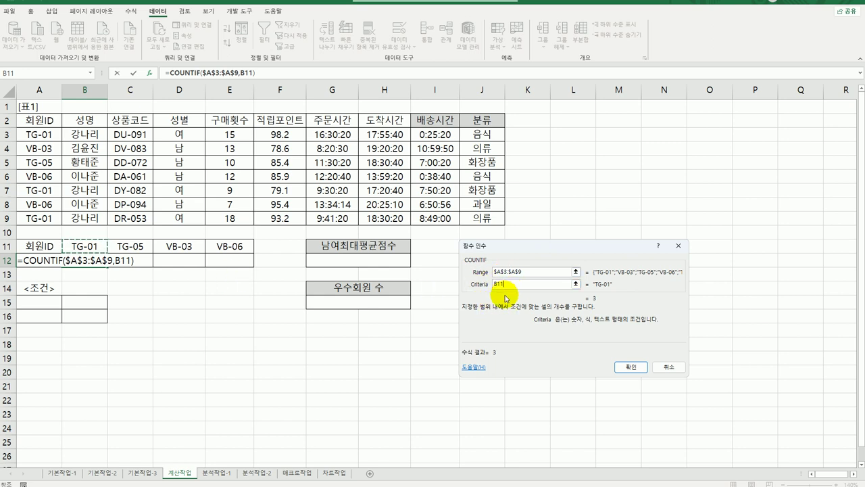
{"action": "left_click", "coordinate": [627, 373]}
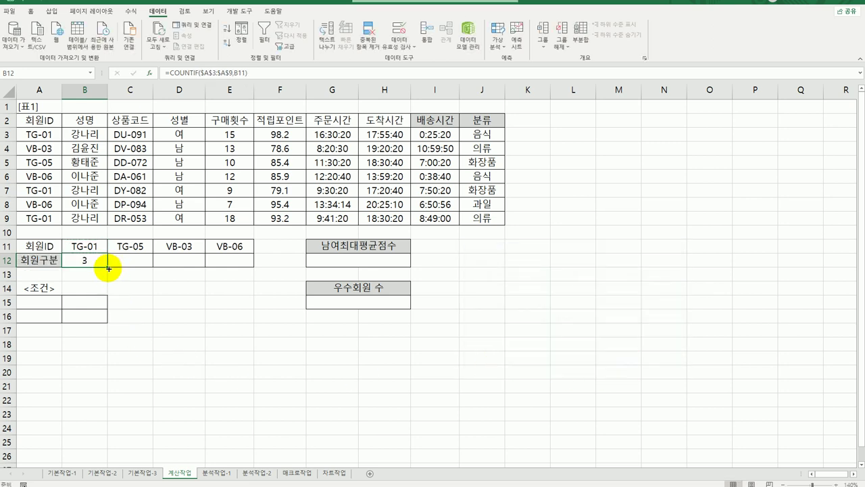
- Fill the COUNTIF formula from B12 across the 회원구분 row to E12
{"action": "left_click_drag", "start_coordinate": [108, 268], "coordinate": [238, 272]}
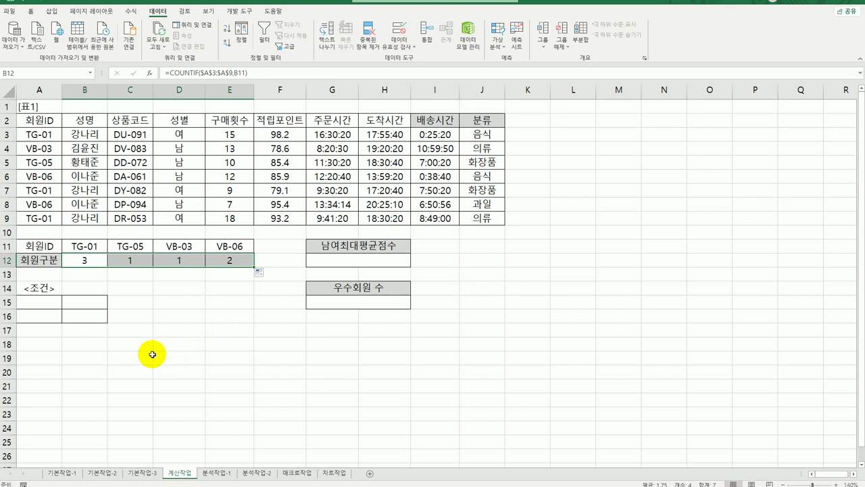
{"action": "left_click", "coordinate": [95, 266]}
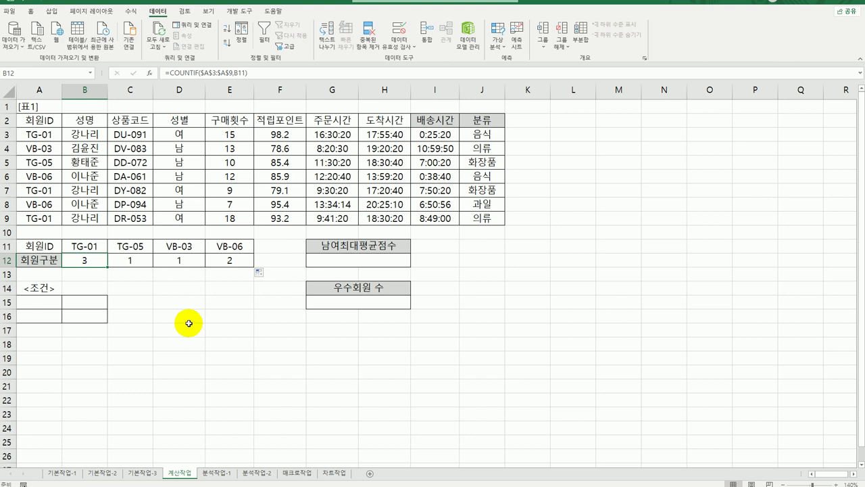
- Wrap the COUNTIF formula in B12 in an IF function and open the IF arguments for editing
{"action": "double_click", "coordinate": [84, 259]}
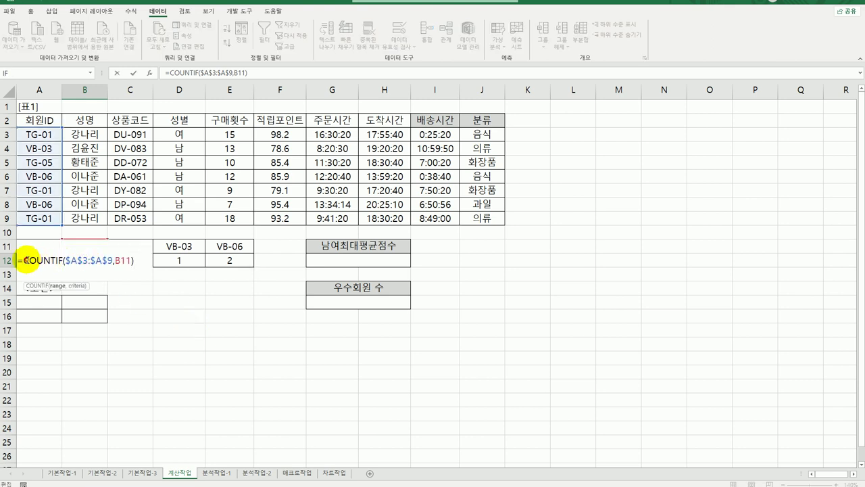
{"action": "left_click", "coordinate": [22, 260]}
{"action": "type", "text": "if"}
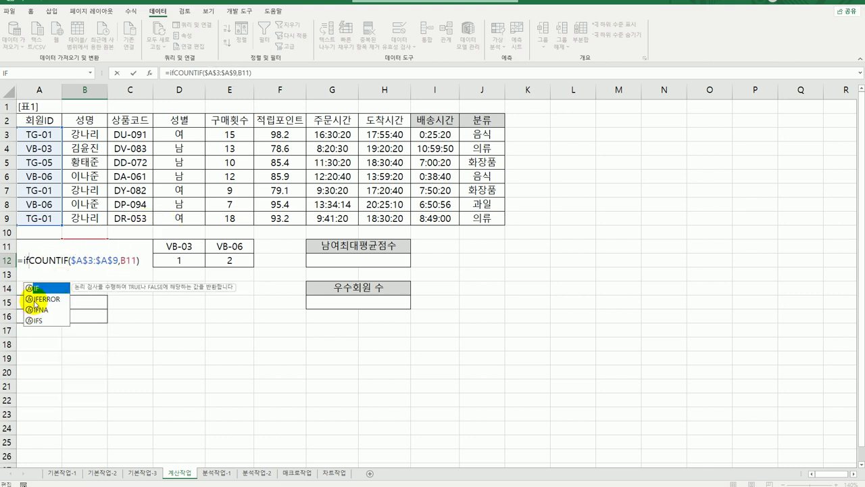
{"action": "double_click", "coordinate": [38, 287]}
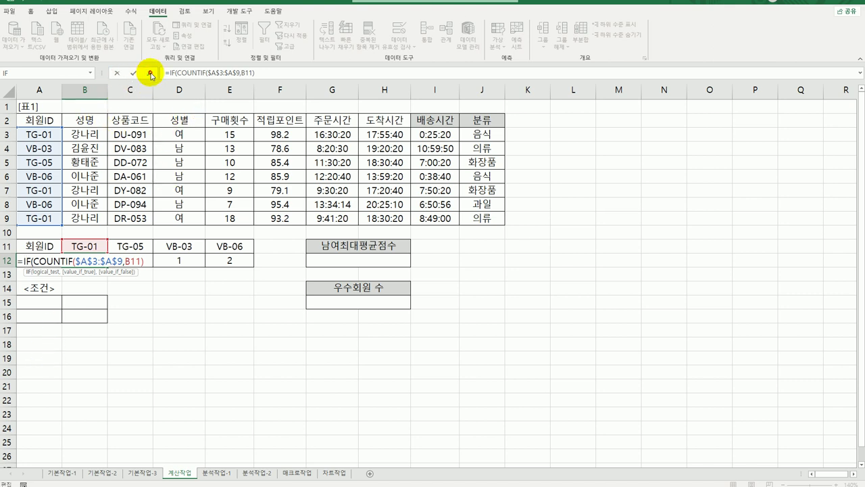
{"action": "left_click", "coordinate": [149, 72]}
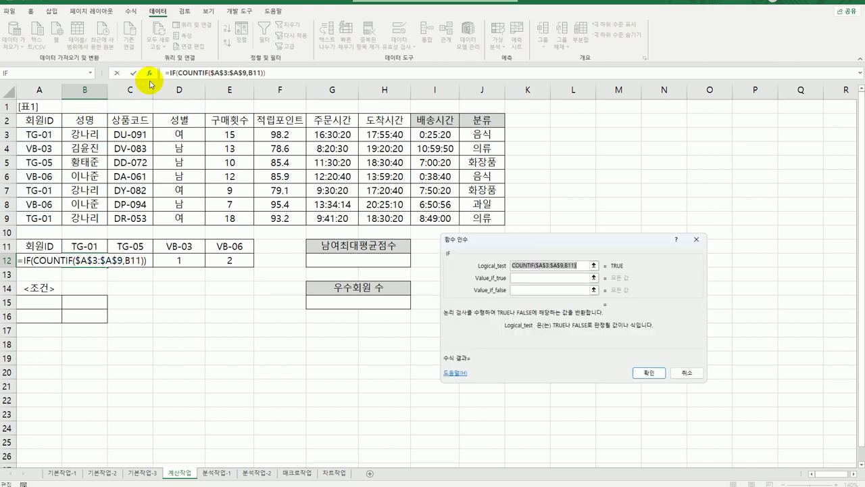
- Set the IF test to COUNTIF($A$3:$A$9,B11)>=2, with "우수" when true and "일반" when false
{"action": "left_click", "coordinate": [581, 269]}
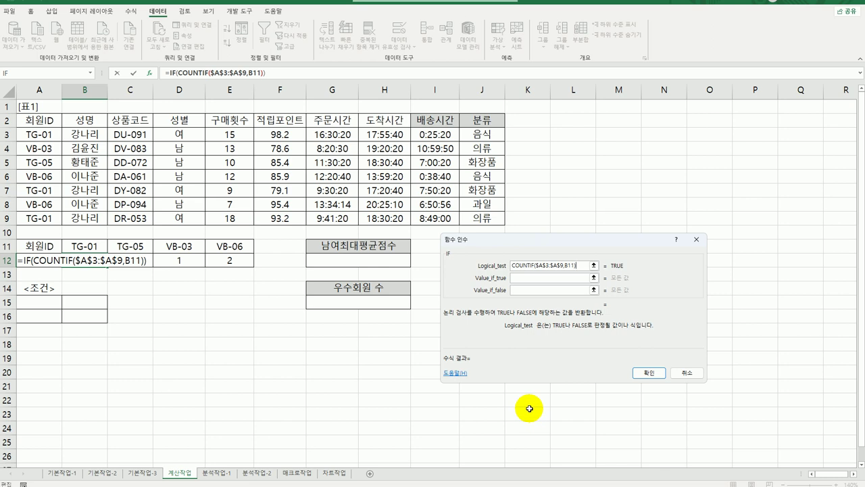
{"action": "type", "text": ">=2"}
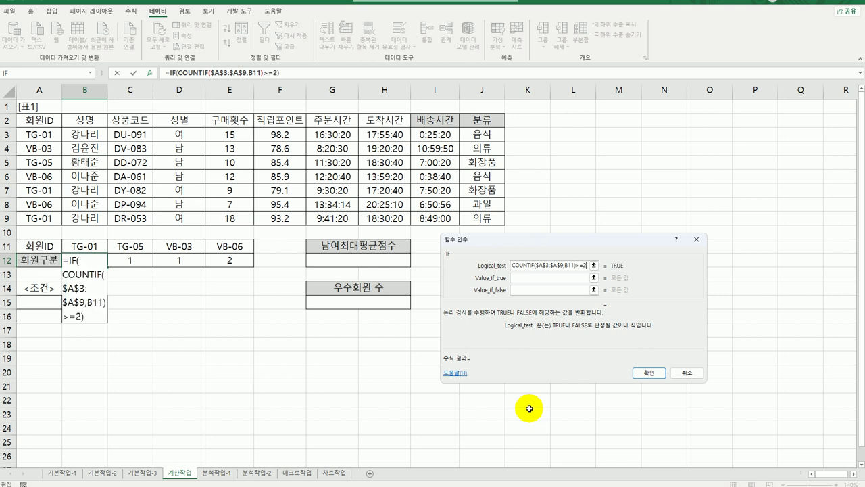
{"action": "left_click", "coordinate": [540, 277]}
{"action": "type", "text": "\""}
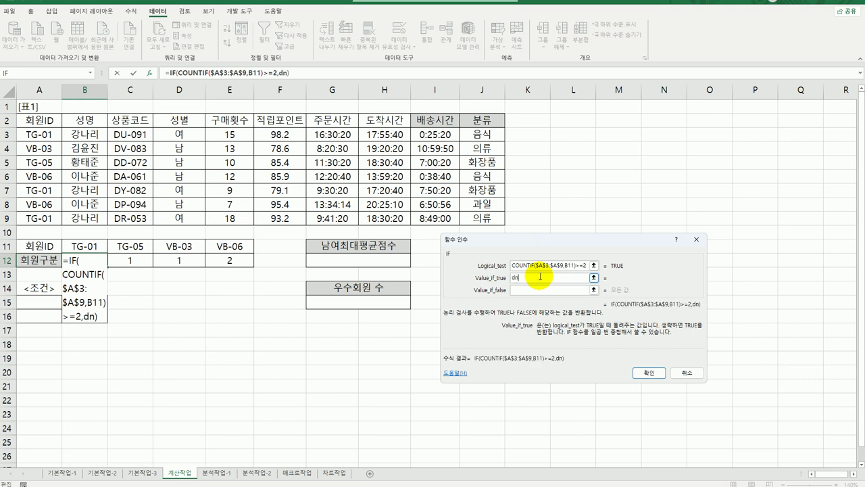
{"action": "key", "text": "BackSpace"}
{"action": "type", "text": "\"우수\""}
{"action": "key", "text": "Tab"}
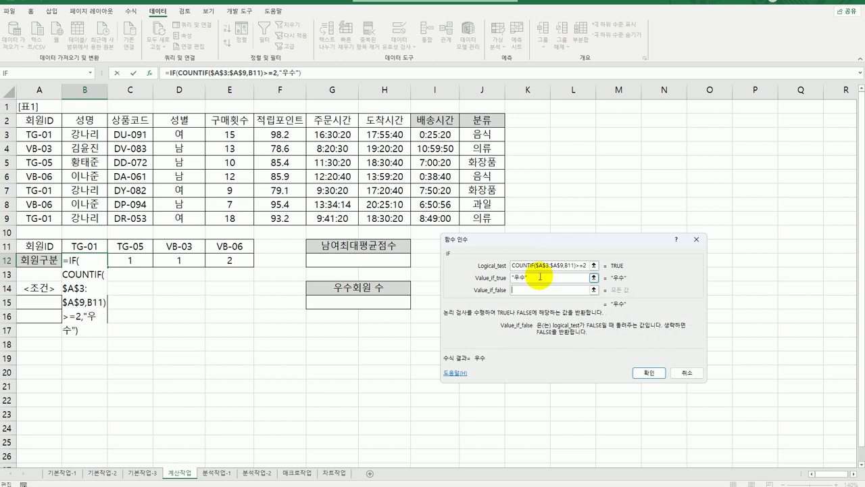
{"action": "type", "text": "일바"}
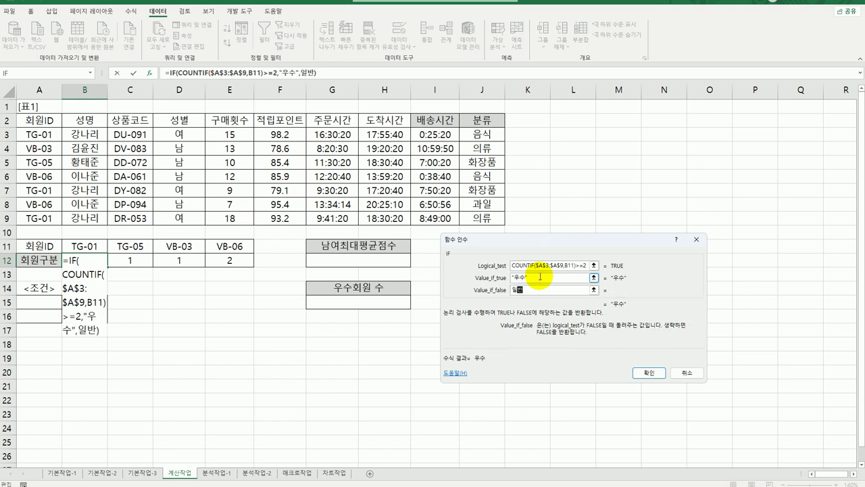
{"action": "key", "text": "Tab"}
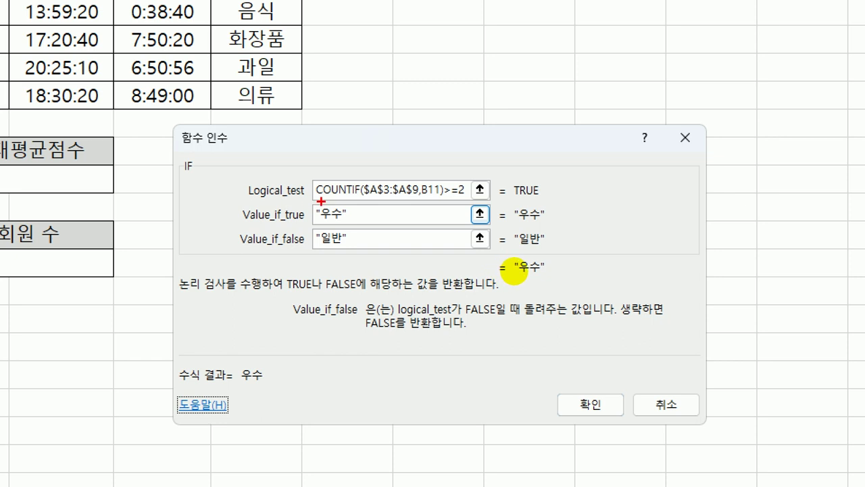
{"action": "mouse_move", "coordinate": [316, 201]}
{"action": "left_mouse_down"}
{"action": "mouse_move", "coordinate": [356, 208]}
{"action": "mouse_move", "coordinate": [434, 197]}
{"action": "left_mouse_up"}
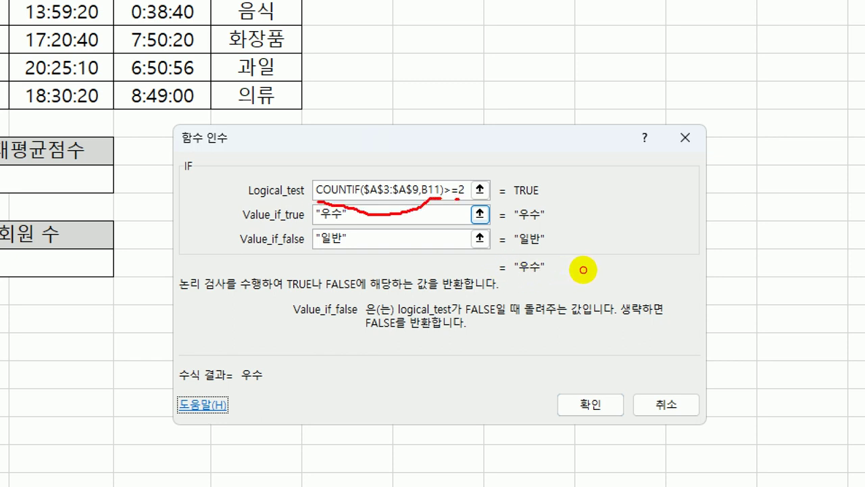
{"action": "left_click_drag", "start_coordinate": [315, 219], "coordinate": [343, 220]}
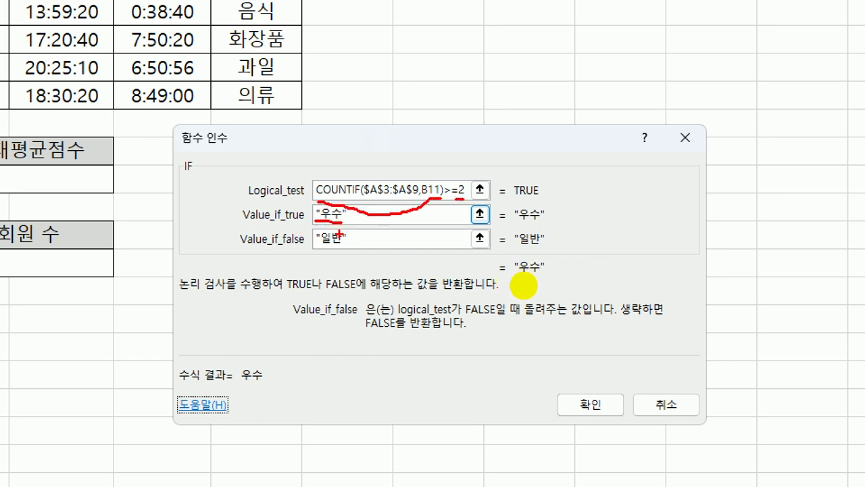
{"action": "left_click_drag", "start_coordinate": [317, 248], "coordinate": [346, 248]}
{"action": "key", "text": "Escape"}
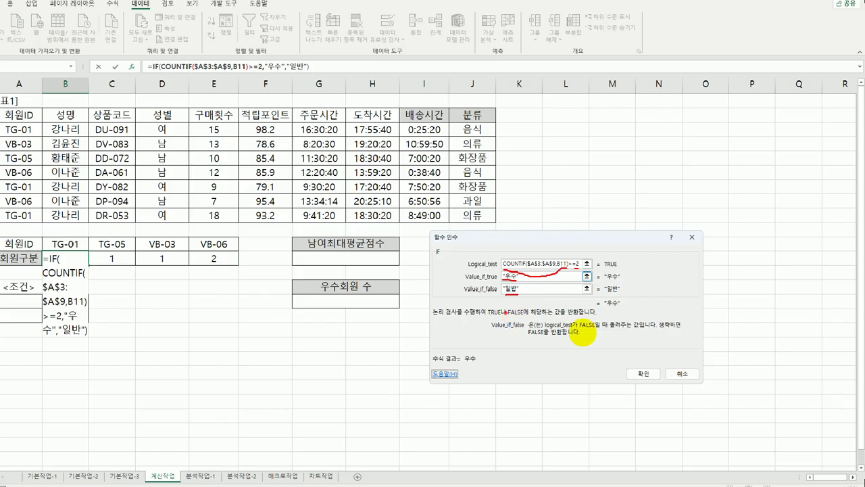
- Commit the IF formula in B12 and fill it across the 회원구분 row to E12
{"action": "left_click", "coordinate": [648, 373]}
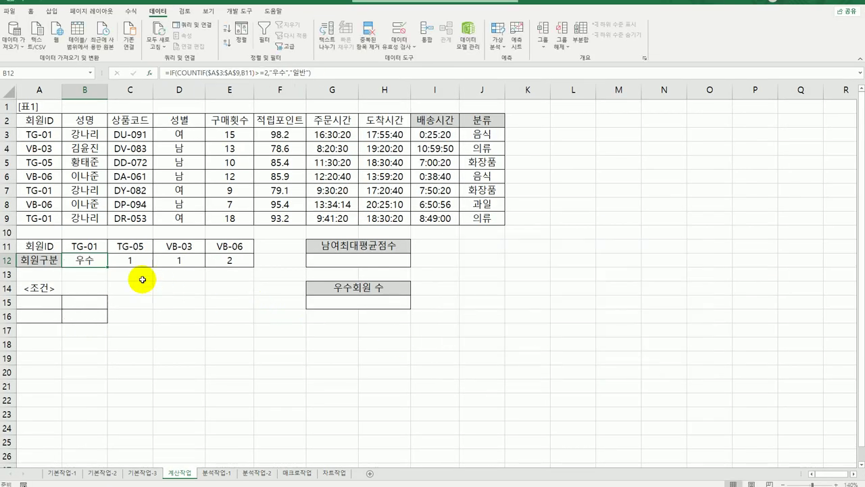
{"action": "left_click_drag", "start_coordinate": [111, 265], "coordinate": [244, 264]}
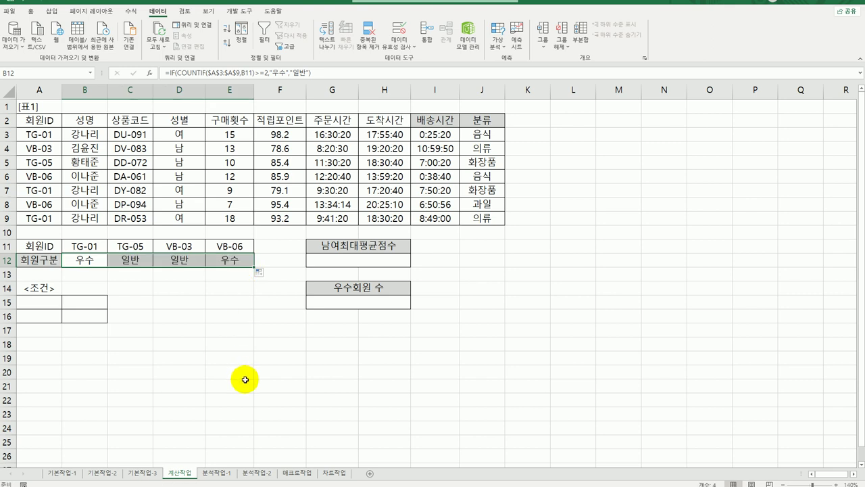
{"action": "left_click", "coordinate": [230, 262]}
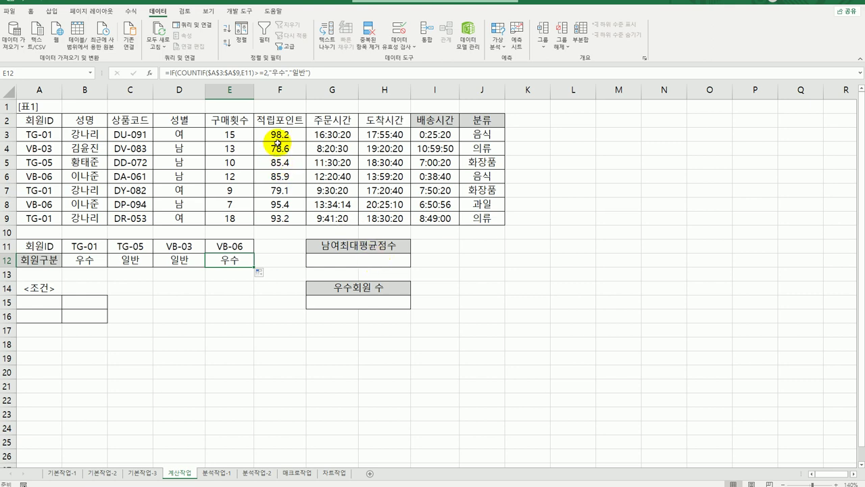
- Enter the first <조건> criterion in A15:A16 with the header 성별 and the value 남
{"action": "left_click_drag", "start_coordinate": [278, 140], "coordinate": [278, 218]}
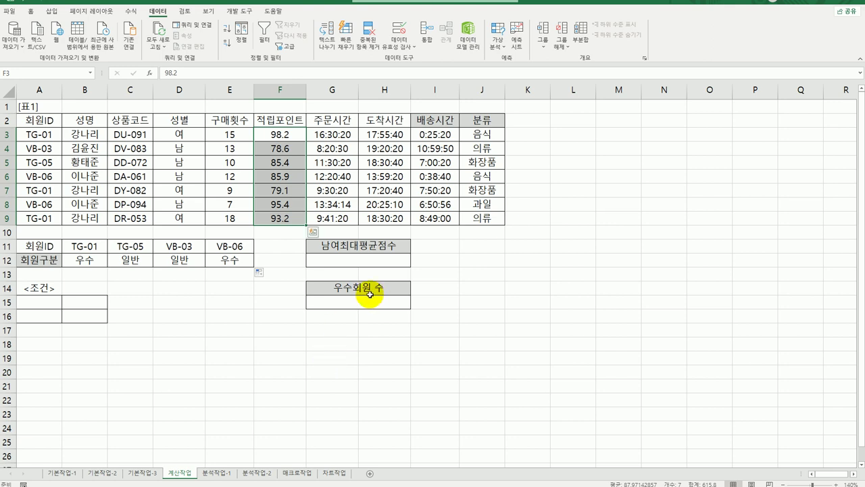
{"action": "left_click", "coordinate": [360, 258]}
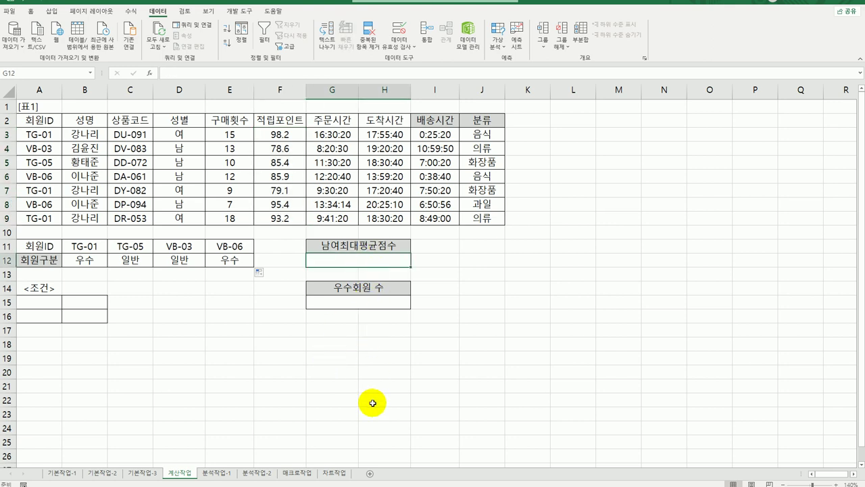
{"action": "left_click_drag", "start_coordinate": [42, 302], "coordinate": [70, 314]}
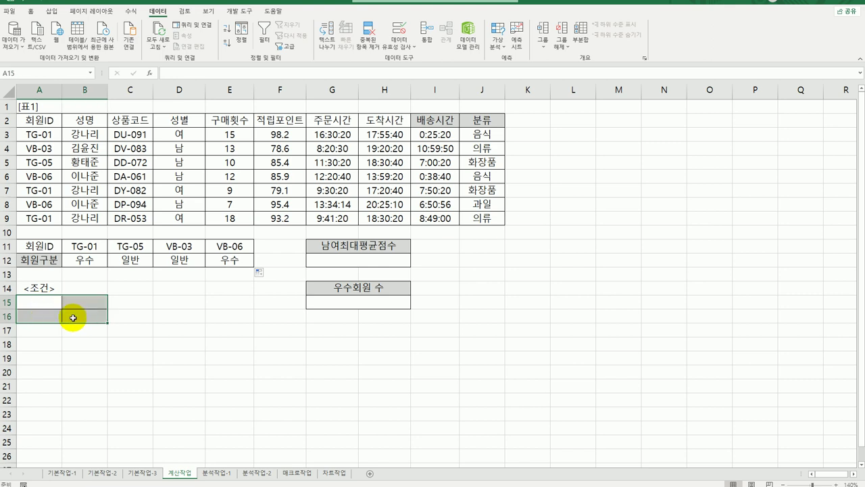
{"action": "left_click", "coordinate": [32, 300]}
{"action": "type", "text": "서"}
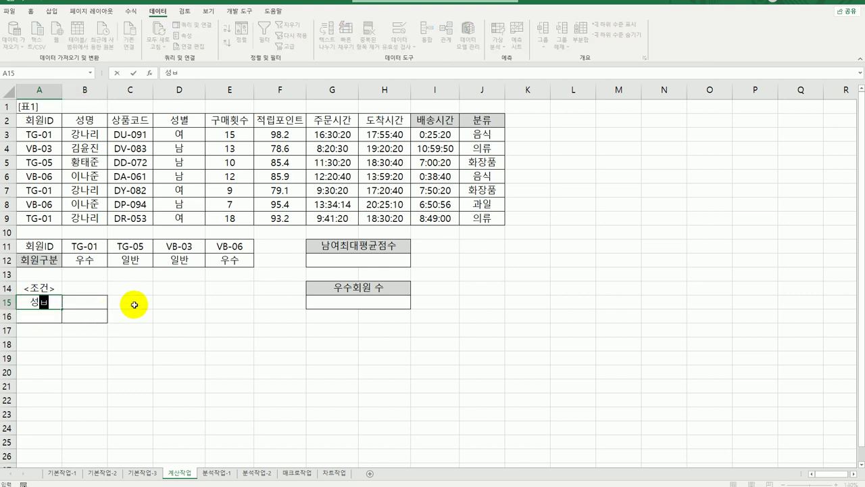
{"action": "type", "text": "별"}
{"action": "key", "text": "Return"}
{"action": "type", "text": "나"}
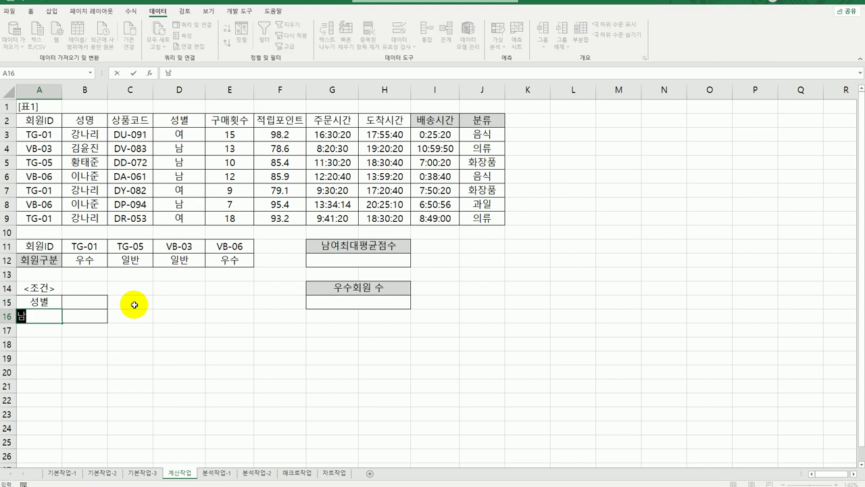
{"action": "key", "text": "Tab"}
- Enter the second <조건> criterion in B15:B16 with the header 성별 and the value 여
{"action": "key", "text": "Up"}
{"action": "type", "text": "성별"}
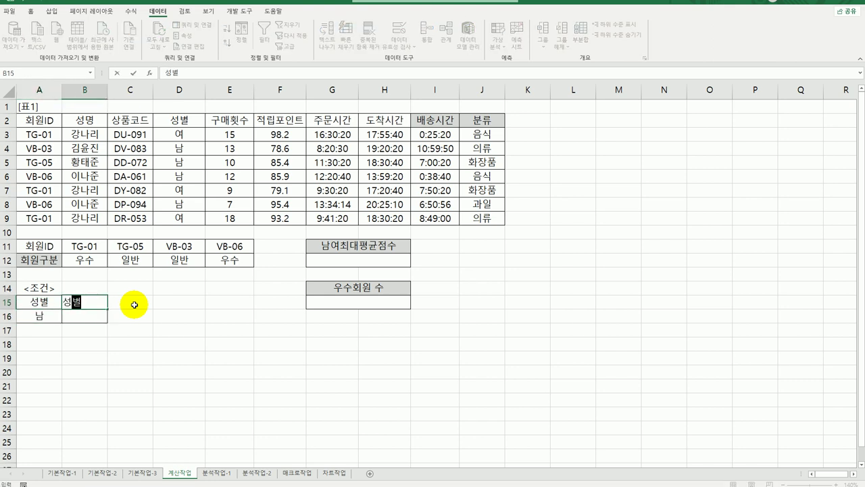
{"action": "key", "text": "Return"}
{"action": "type", "text": "여"}
{"action": "key", "text": "Return"}
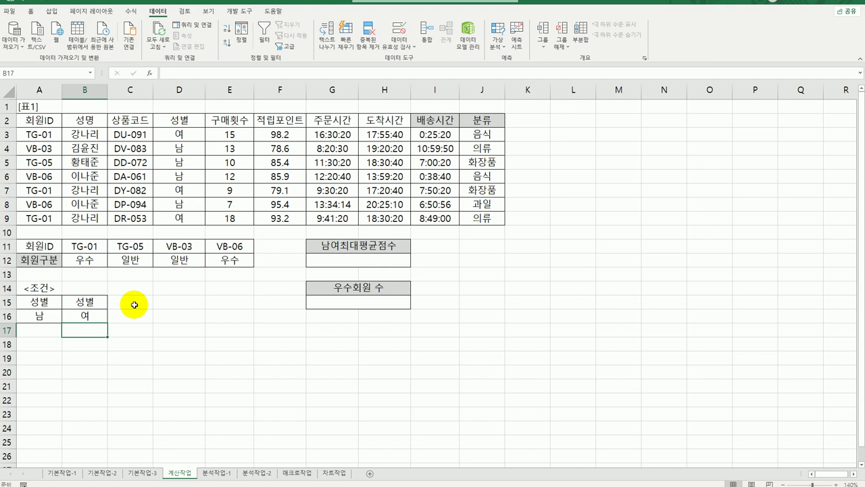
- Start a DMAX formula in the 남여최대평균점수 cell G12 and open the function's arguments for editing
{"action": "left_click", "coordinate": [337, 262]}
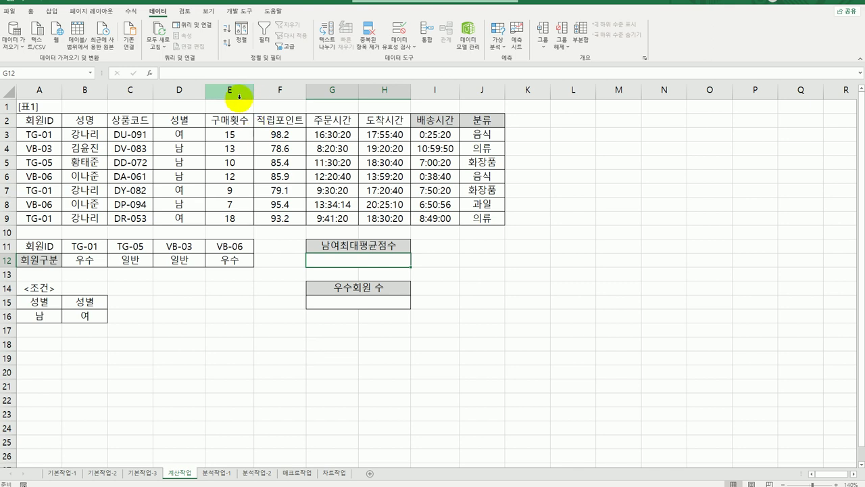
{"action": "type", "text": "="}
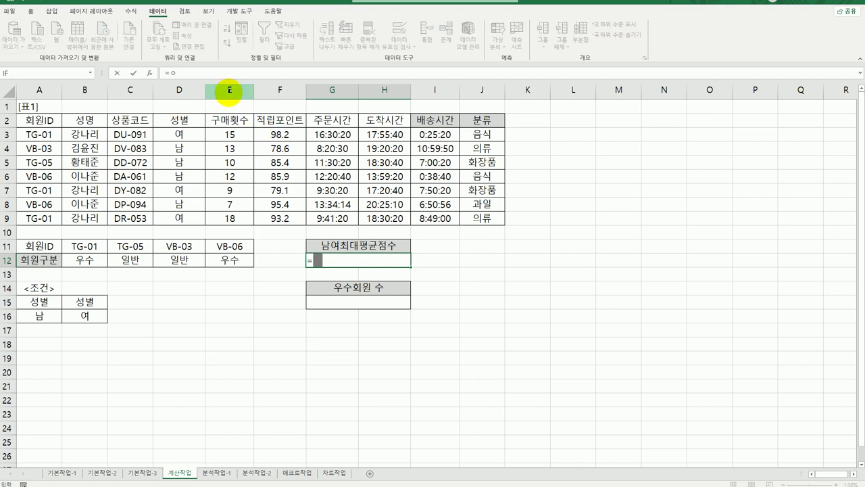
{"action": "type", "text": "dm"}
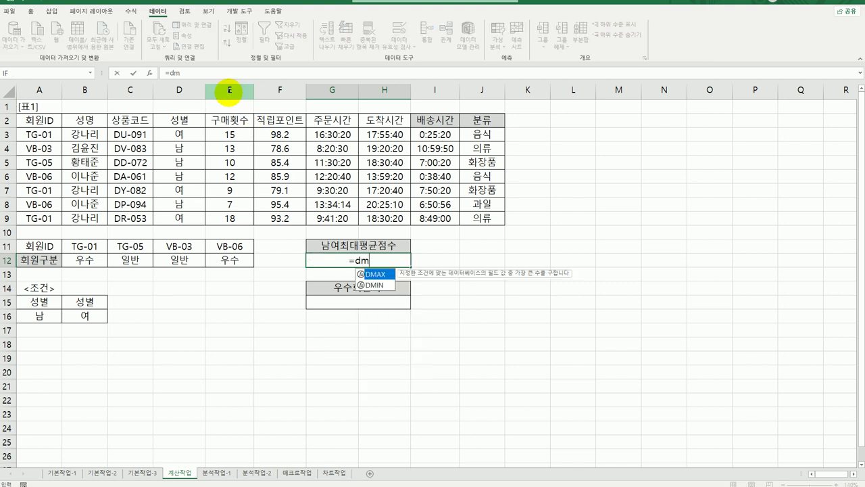
{"action": "key", "text": "Tab"}
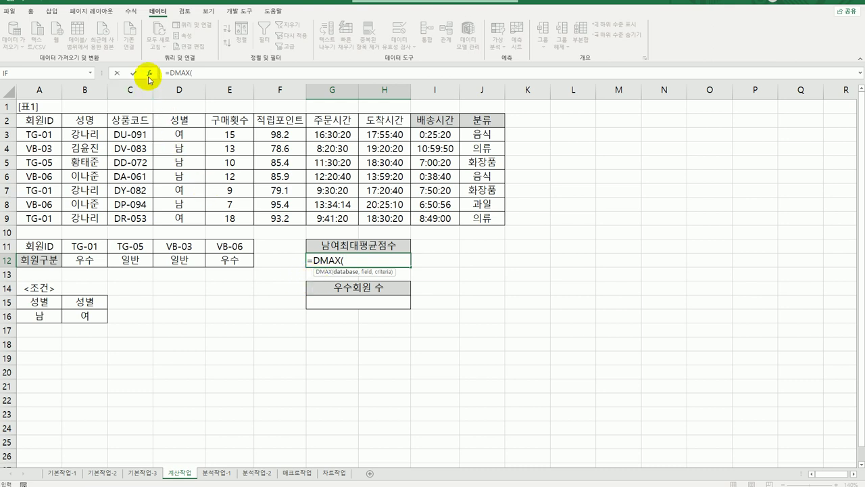
{"action": "left_click", "coordinate": [149, 73]}
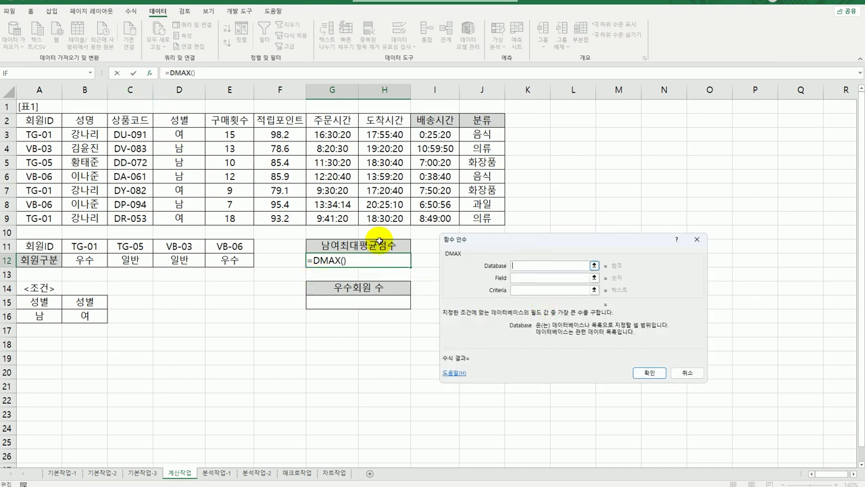
- Set the DMAX database to A2:H9, the field to F2 and the criteria to A15:A16, and commit the formula
{"action": "left_click_drag", "start_coordinate": [39, 120], "coordinate": [370, 218]}
{"action": "left_click", "coordinate": [514, 281]}
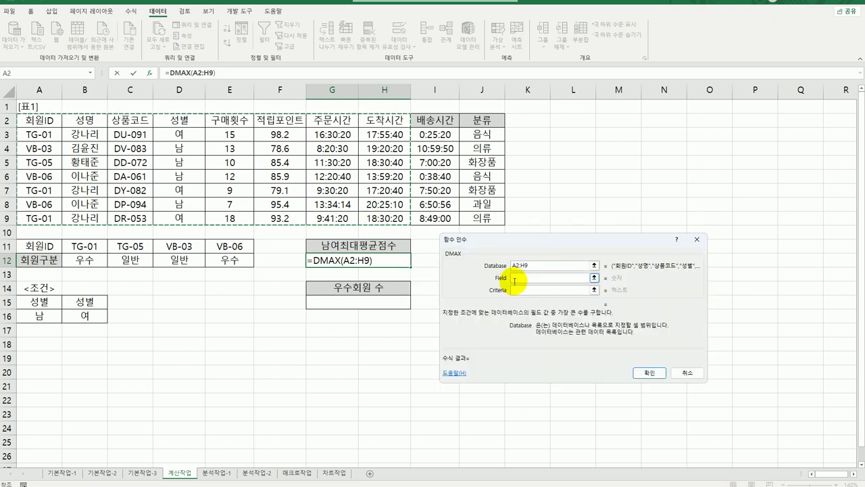
{"action": "left_click", "coordinate": [279, 123]}
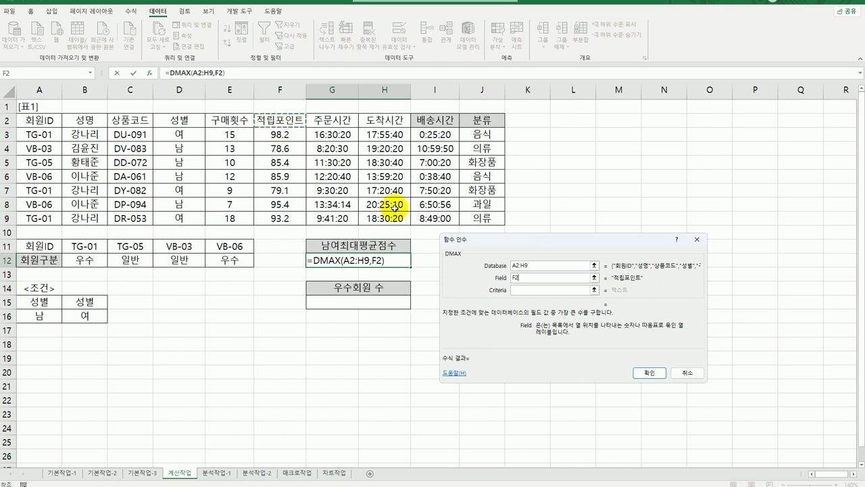
{"action": "left_click", "coordinate": [516, 289]}
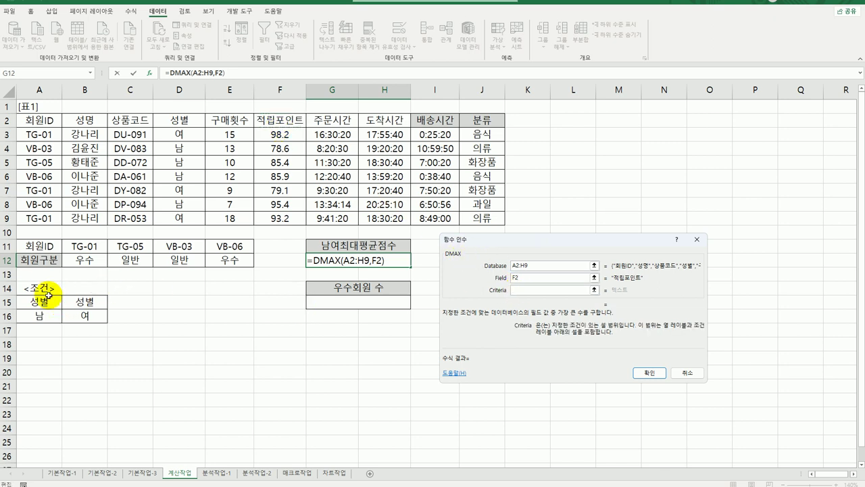
{"action": "left_click_drag", "start_coordinate": [39, 301], "coordinate": [39, 316]}
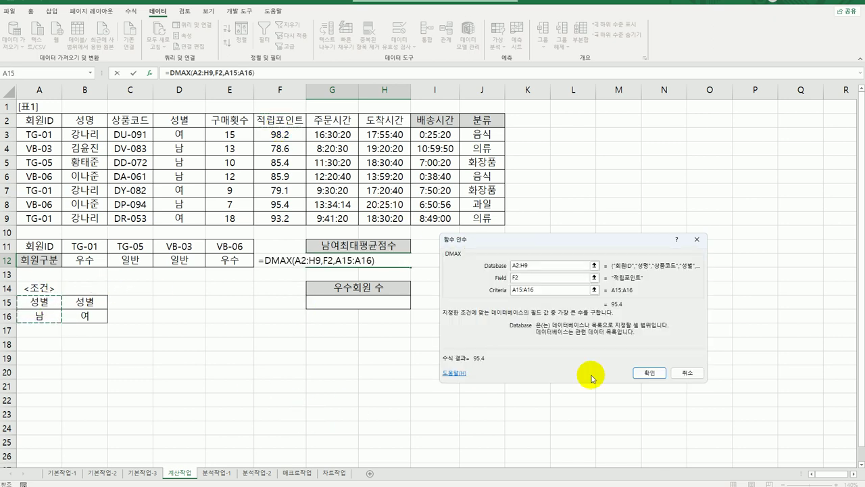
{"action": "left_click", "coordinate": [650, 373]}
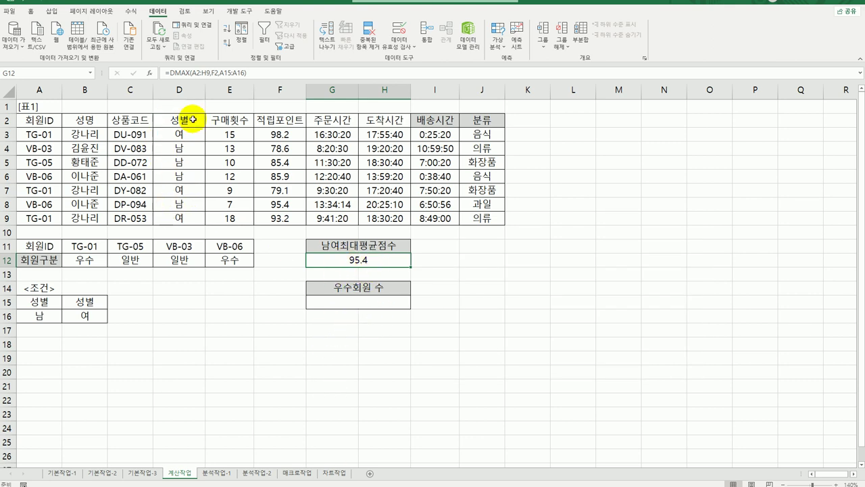
- Check the 적립포인트 values in F3:F9 against the DMAX result for male members
{"action": "left_click_drag", "start_coordinate": [283, 128], "coordinate": [289, 218]}
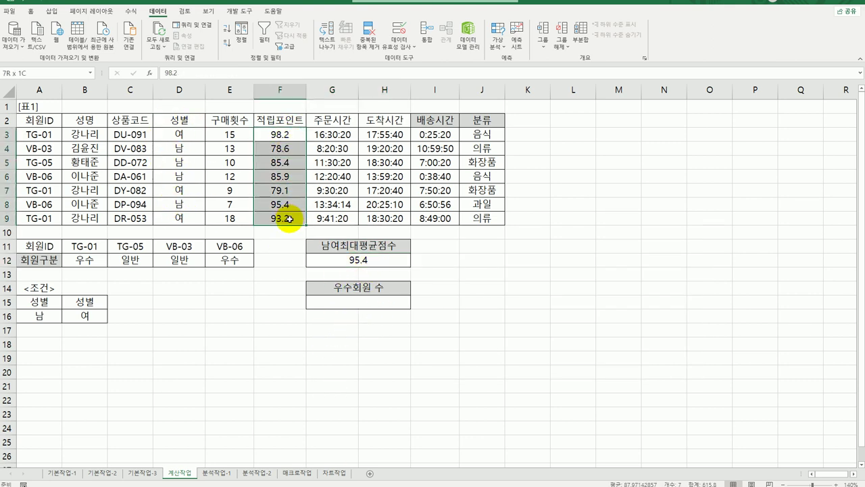
{"action": "left_click", "coordinate": [287, 204]}
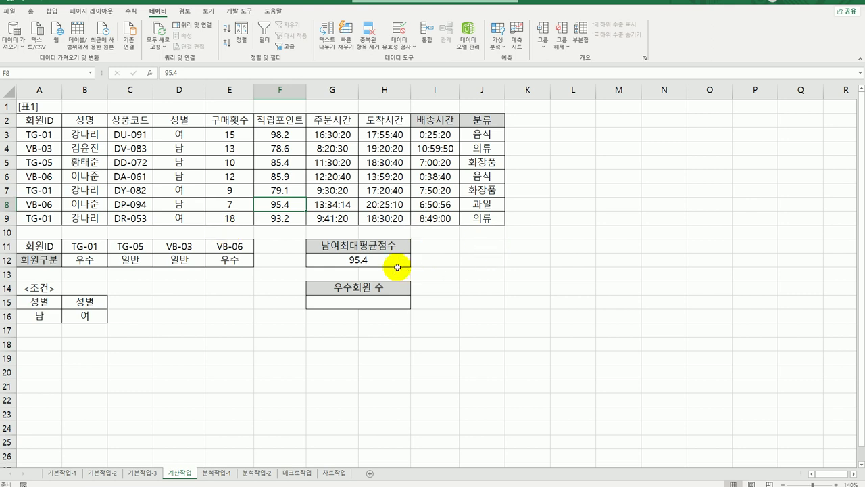
- Wrap the DMAX formula in G12, under 남여최대평균점수, in an AVERAGE function
{"action": "left_click", "coordinate": [395, 263]}
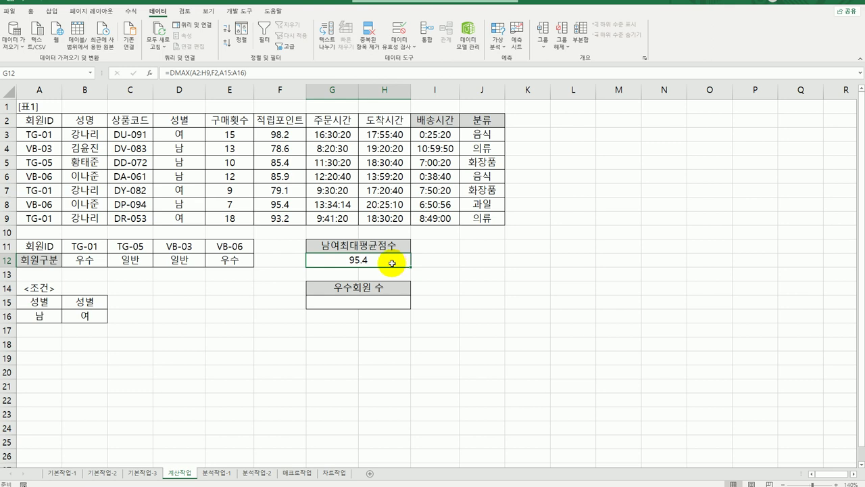
{"action": "double_click", "coordinate": [392, 263]}
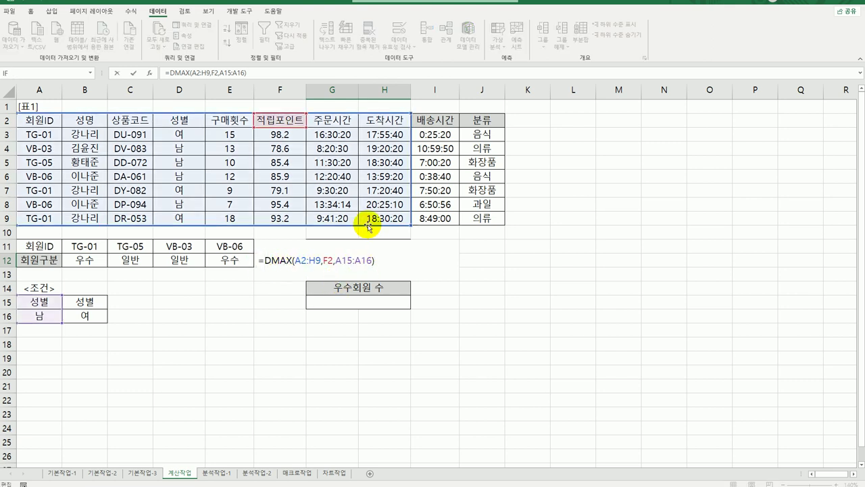
{"action": "type", "text": "av"}
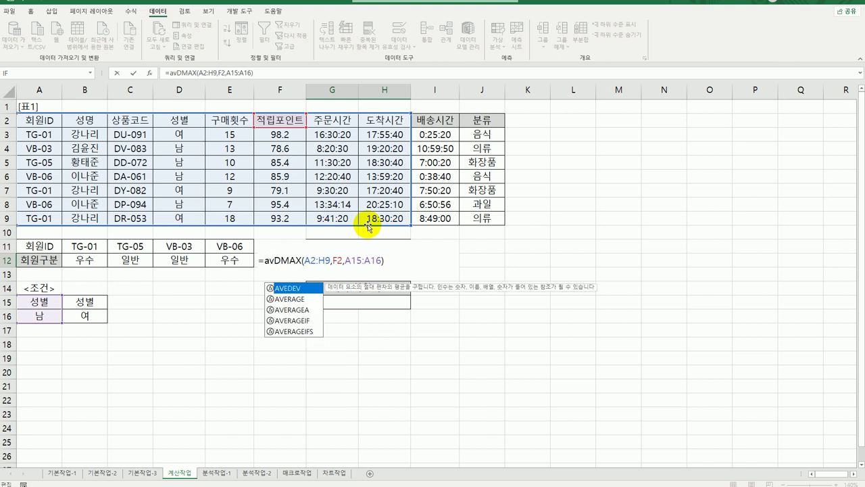
{"action": "double_click", "coordinate": [289, 298]}
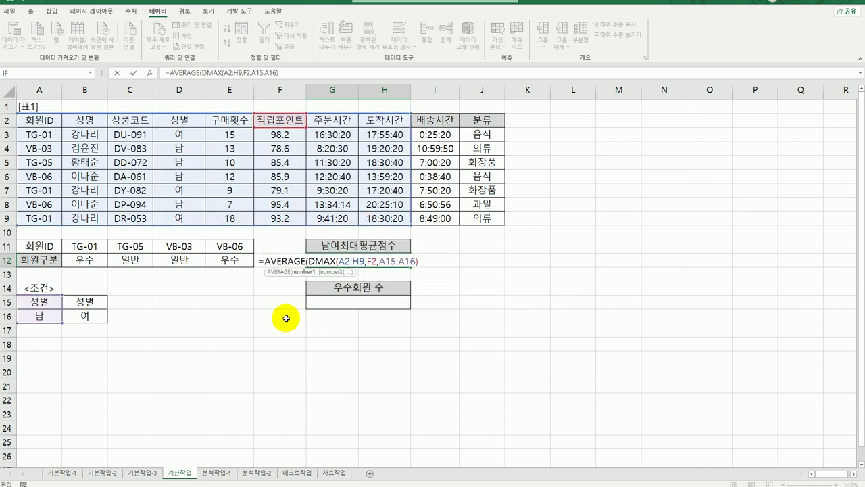
- Add DMAX(A2:H9,F2,B15:B16) as the second argument of AVERAGE in G12 and apply the formula
{"action": "left_click", "coordinate": [294, 261]}
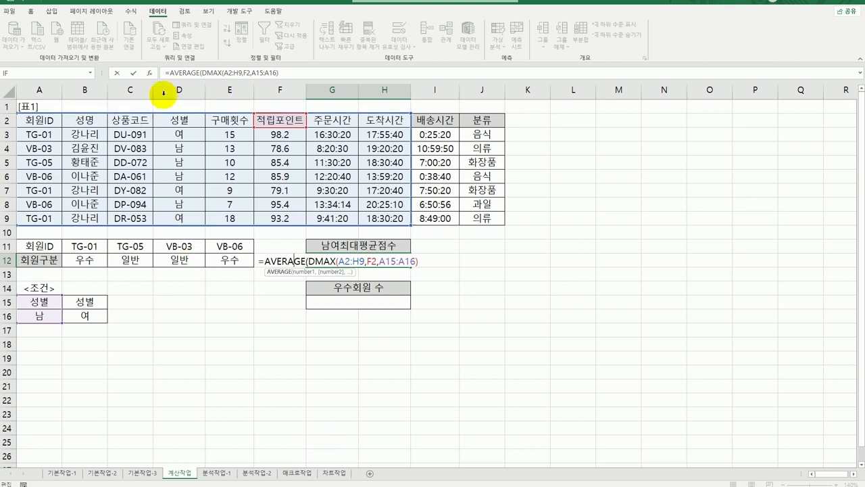
{"action": "left_click", "coordinate": [149, 73]}
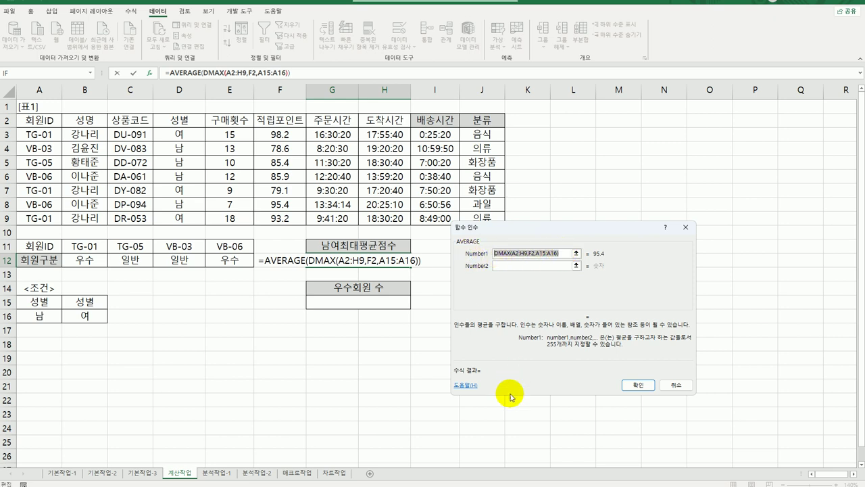
{"action": "left_click", "coordinate": [531, 266]}
{"action": "type", "text": "DMAX(A2:H9,F2,A15:A16)"}
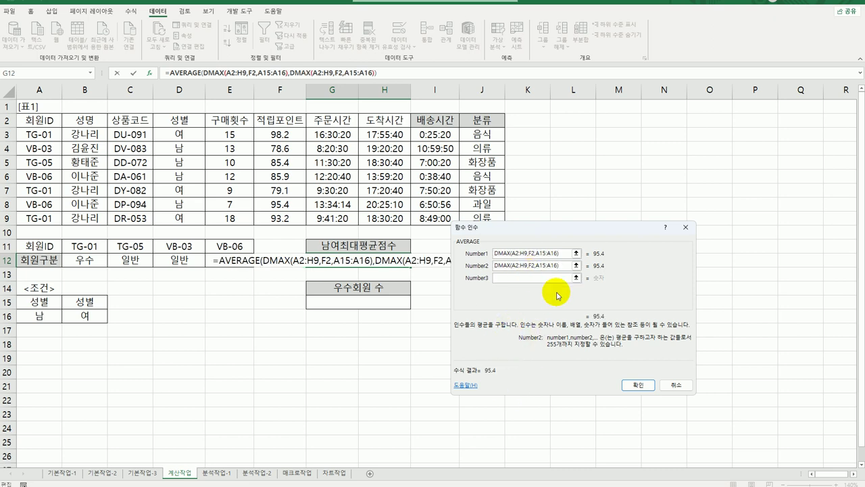
{"action": "left_click_drag", "start_coordinate": [536, 265], "coordinate": [554, 265]}
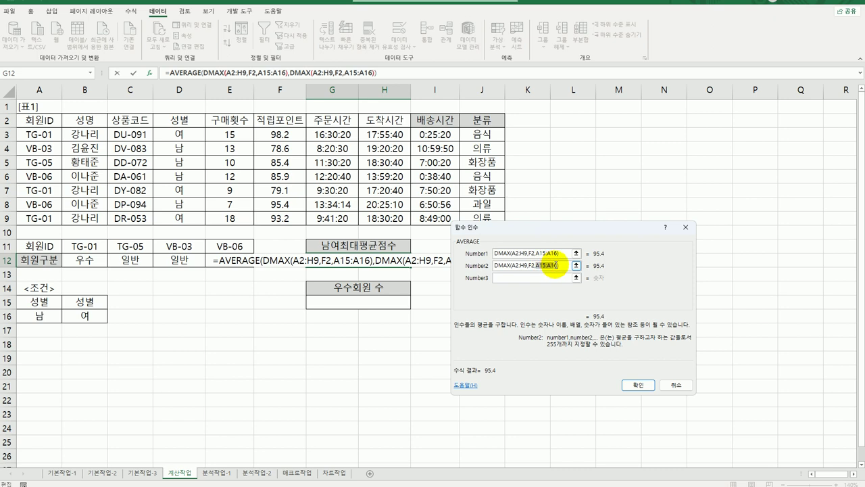
{"action": "mouse_move", "coordinate": [87, 303]}
{"action": "left_mouse_down"}
{"action": "mouse_move", "coordinate": [93, 312]}
{"action": "mouse_move", "coordinate": [82, 317]}
{"action": "left_mouse_up"}
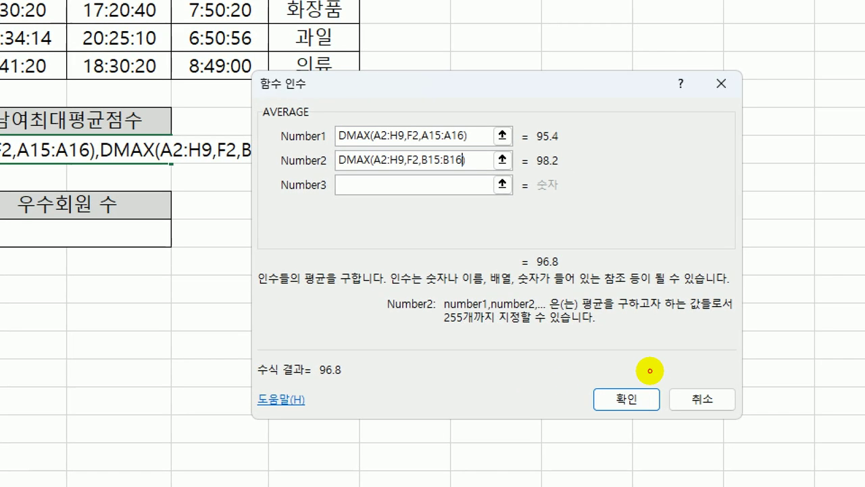
{"action": "left_click_drag", "start_coordinate": [444, 145], "coordinate": [459, 143]}
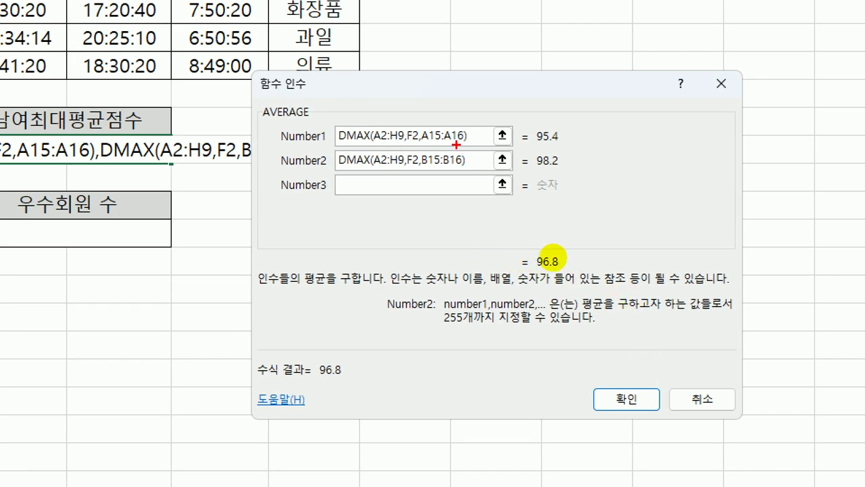
{"action": "left_click_drag", "start_coordinate": [542, 255], "coordinate": [545, 255]}
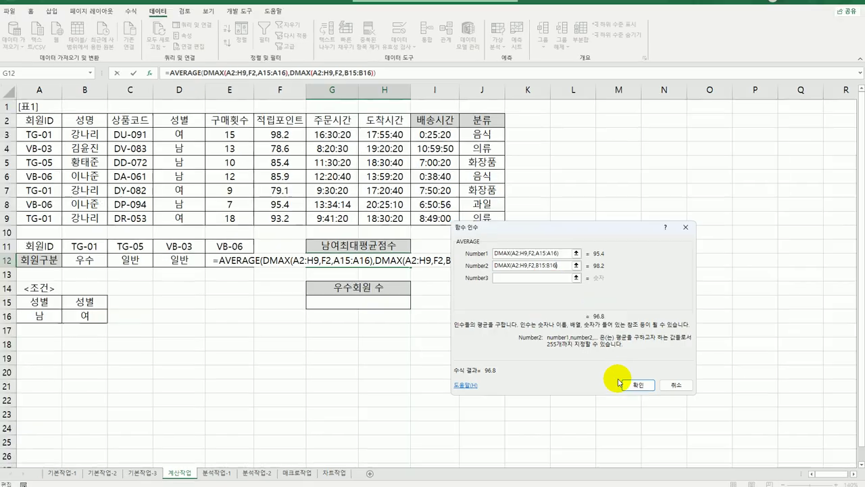
{"action": "left_click", "coordinate": [626, 399]}
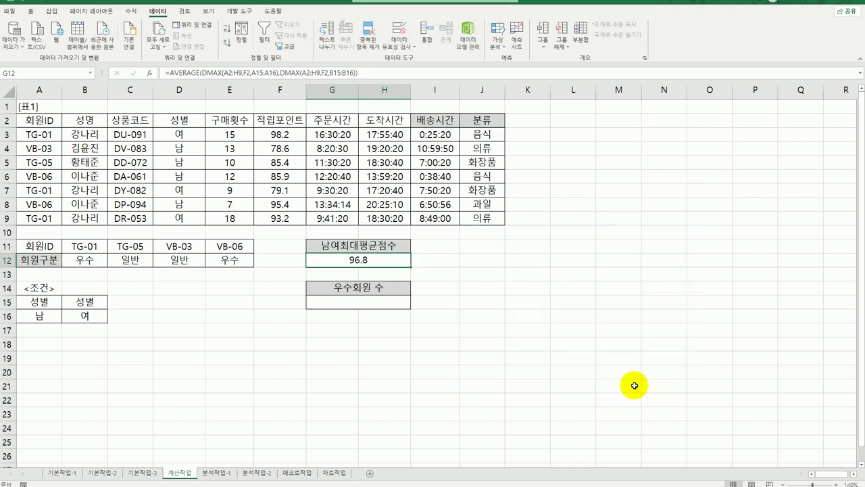
- Wrap the AVERAGE formula in G12 in ROUNDUP with Num_digits set to 1
{"action": "double_click", "coordinate": [358, 262]}
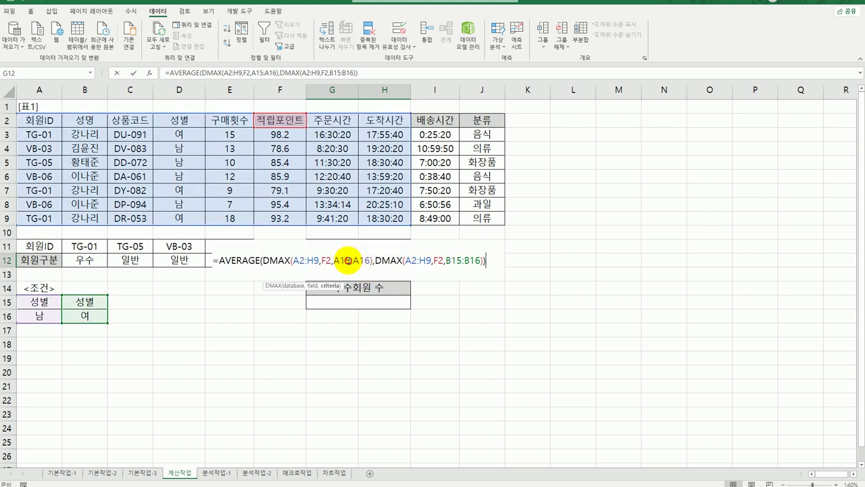
{"action": "left_click", "coordinate": [217, 259]}
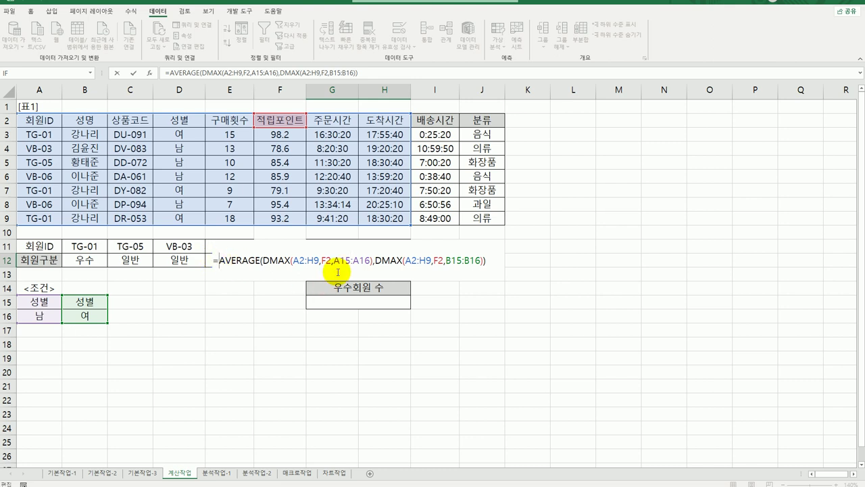
{"action": "type", "text": "roun"}
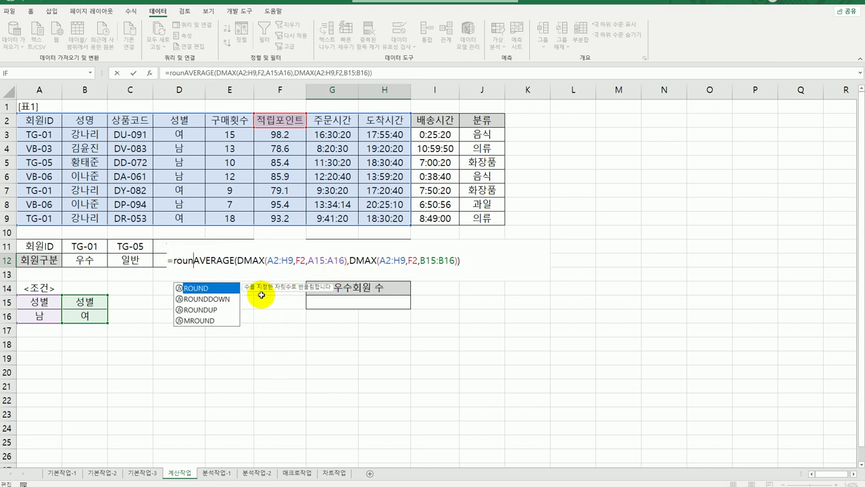
{"action": "double_click", "coordinate": [210, 310]}
{"action": "left_click", "coordinate": [187, 259]}
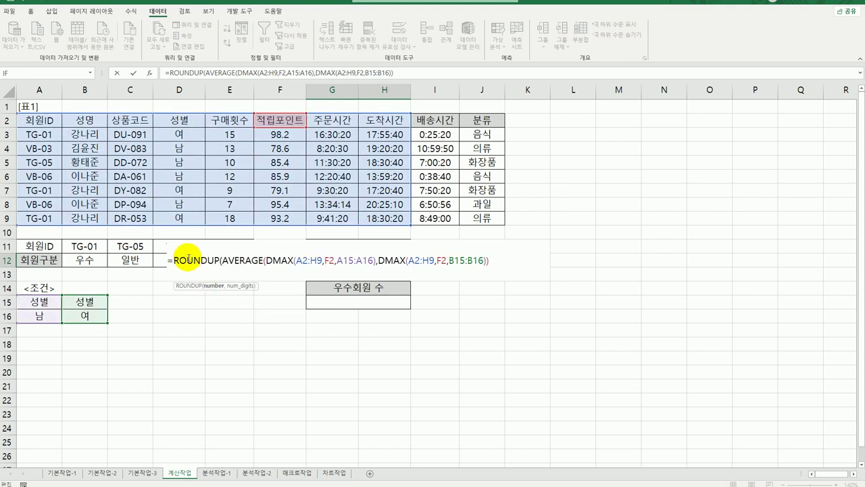
{"action": "left_click", "coordinate": [149, 73]}
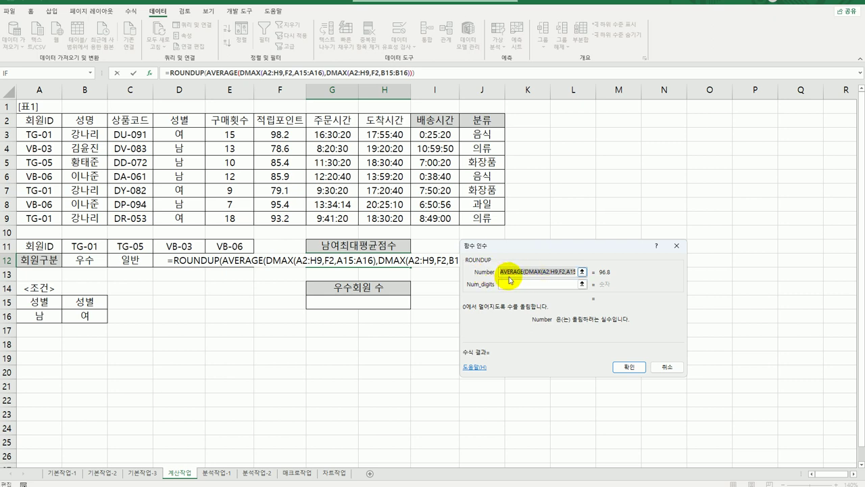
{"action": "left_click", "coordinate": [513, 284]}
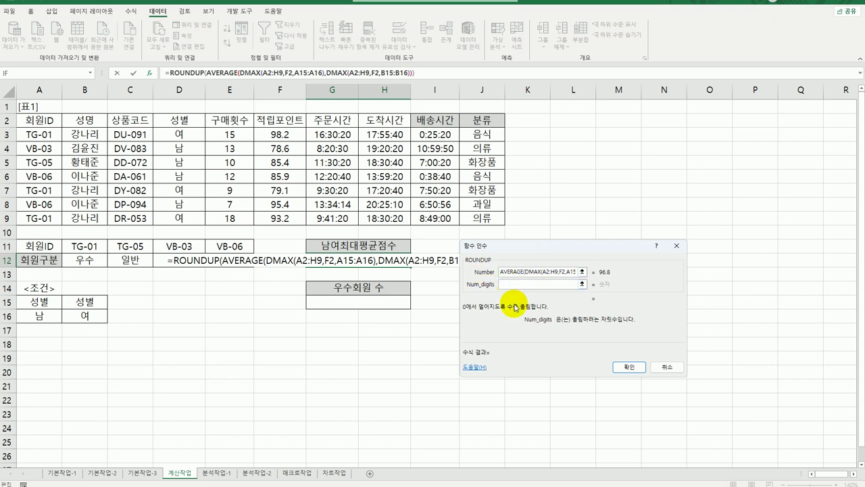
{"action": "type", "text": "1"}
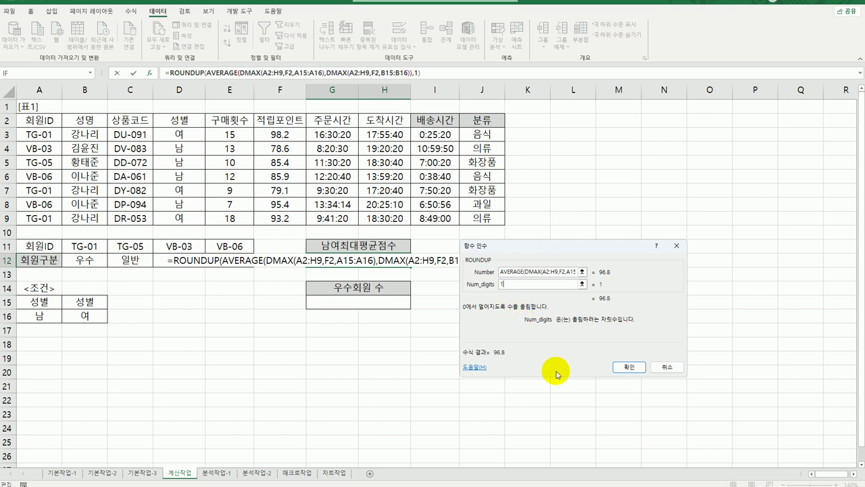
{"action": "left_click", "coordinate": [621, 366]}
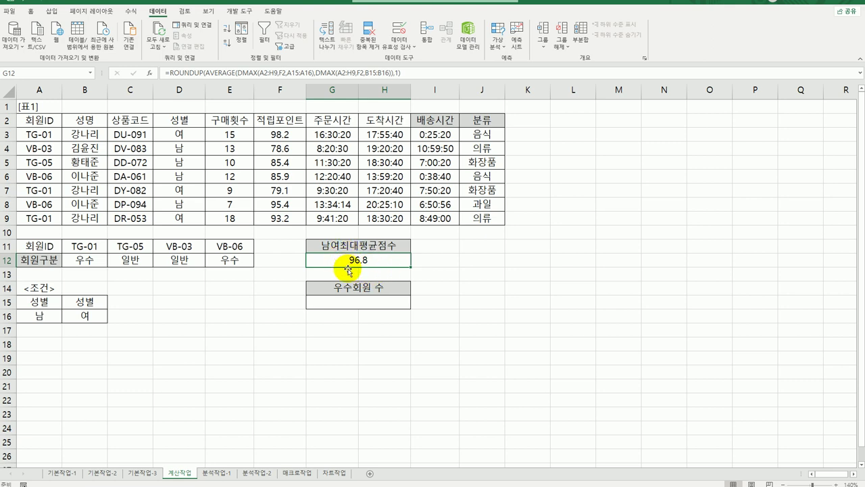
{"action": "left_click", "coordinate": [281, 177]}
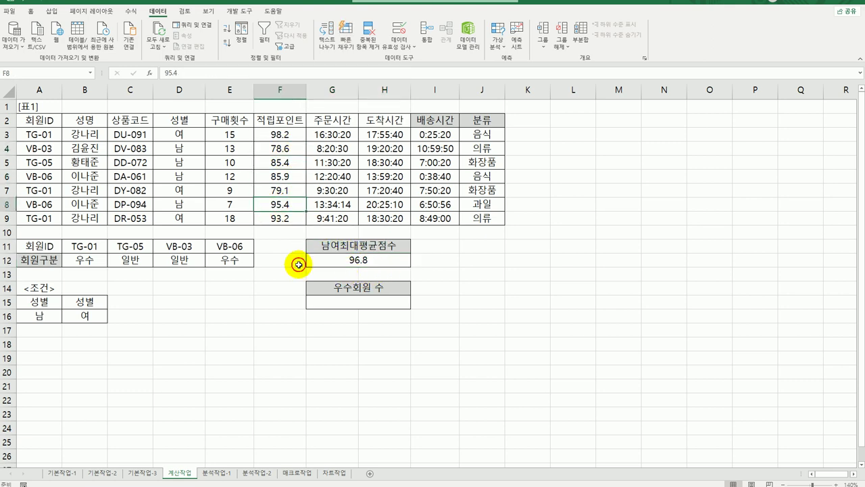
{"action": "left_click", "coordinate": [357, 260]}
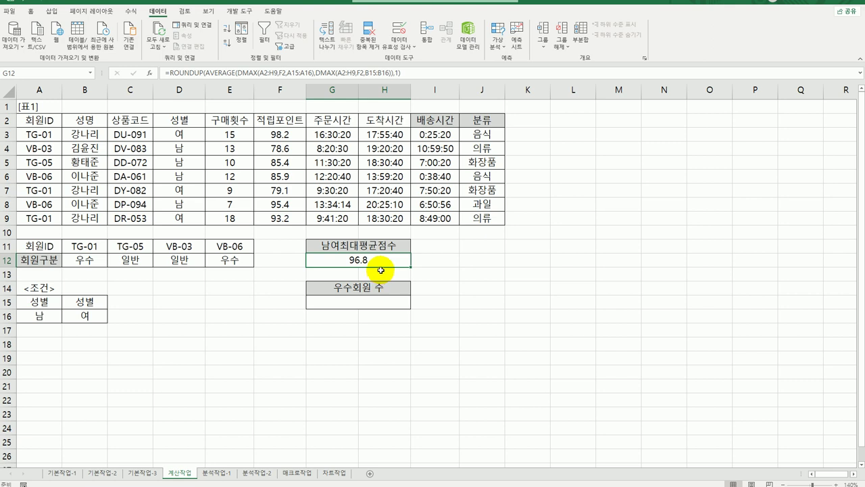
{"action": "left_click", "coordinate": [370, 299]}
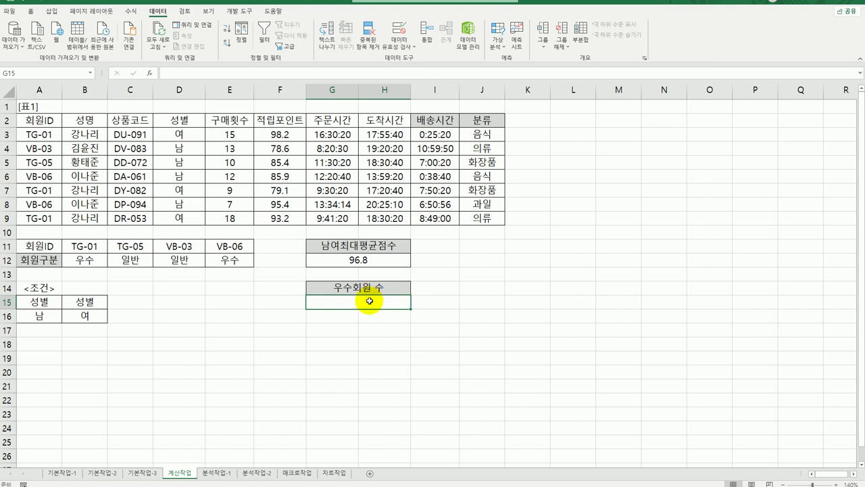
{"action": "left_click", "coordinate": [227, 120]}
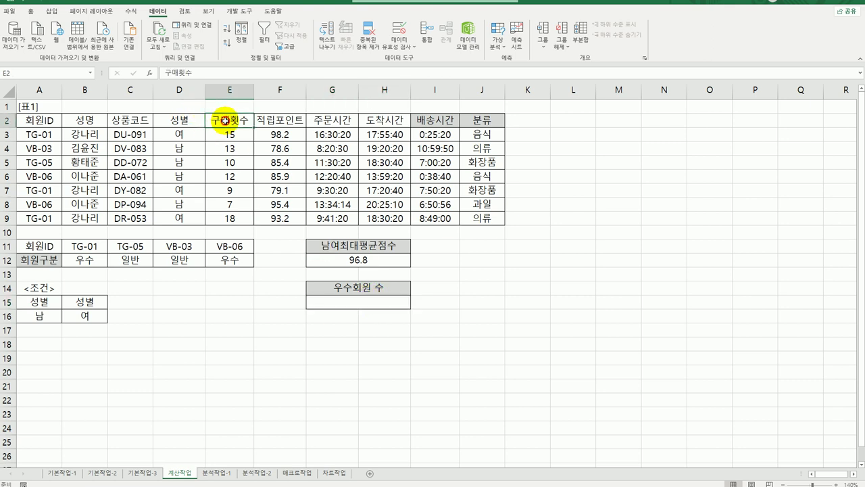
{"action": "left_click", "coordinate": [276, 120]}
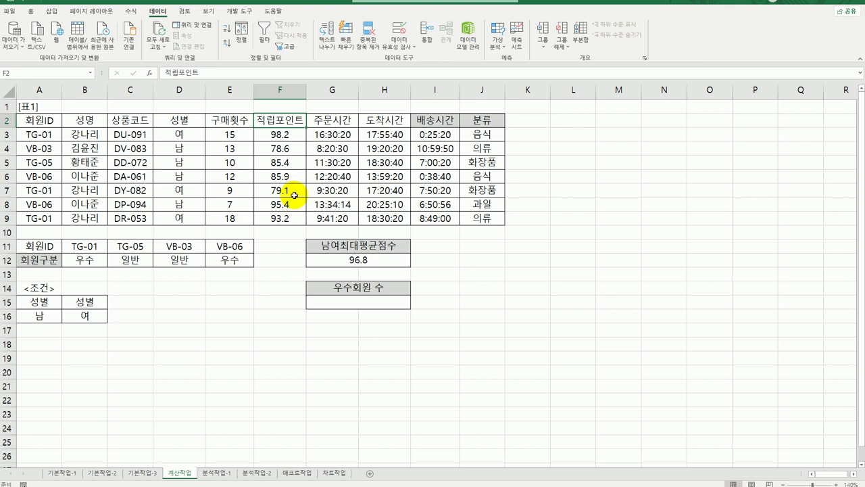
- Enter =LARGE(E3:E9,3) in G15, under 우수회원 수, to get the third-largest 구매횟수
{"action": "left_click", "coordinate": [376, 304]}
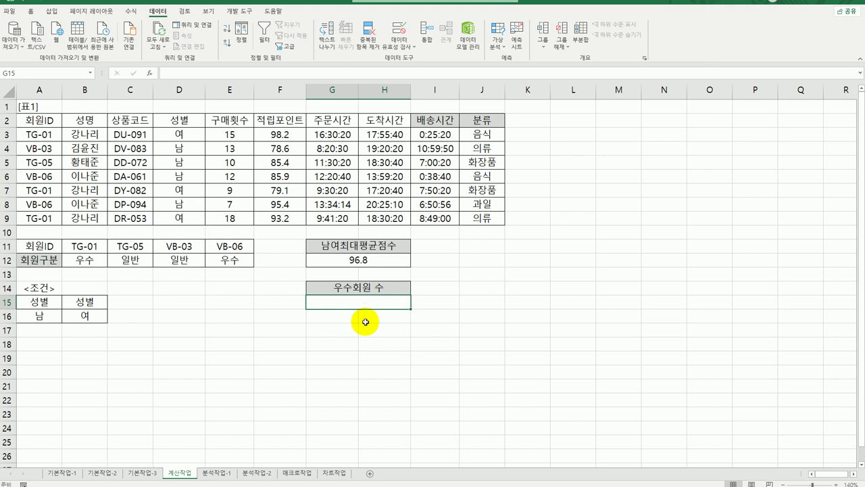
{"action": "type", "text": "="}
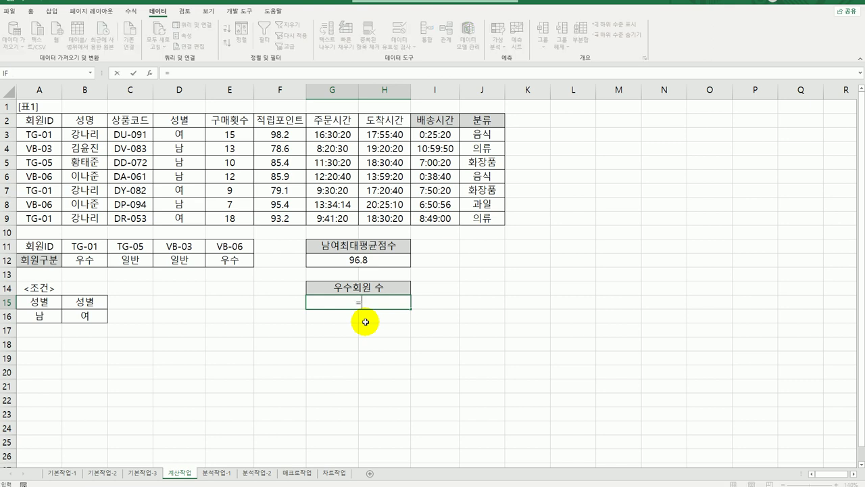
{"action": "type", "text": "l"}
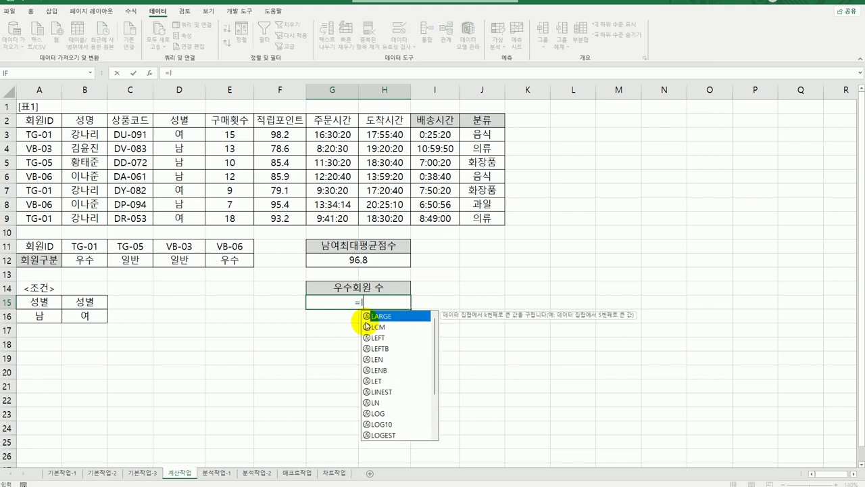
{"action": "double_click", "coordinate": [390, 317]}
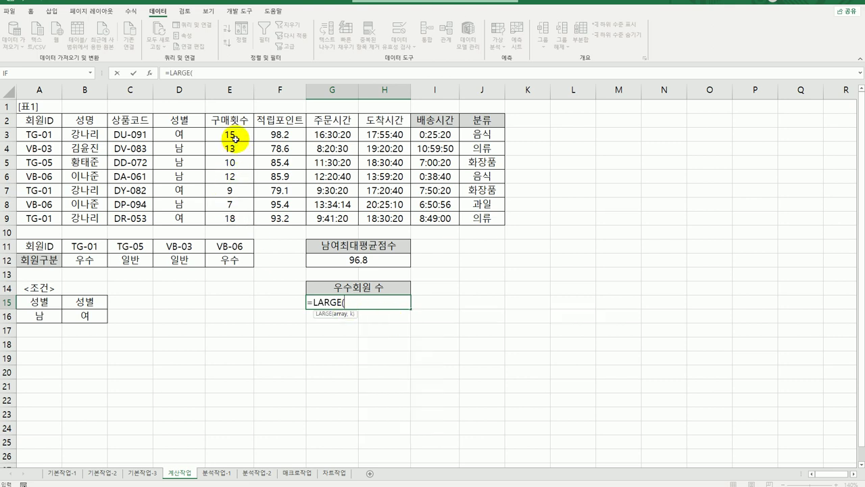
{"action": "left_click_drag", "start_coordinate": [232, 136], "coordinate": [232, 217]}
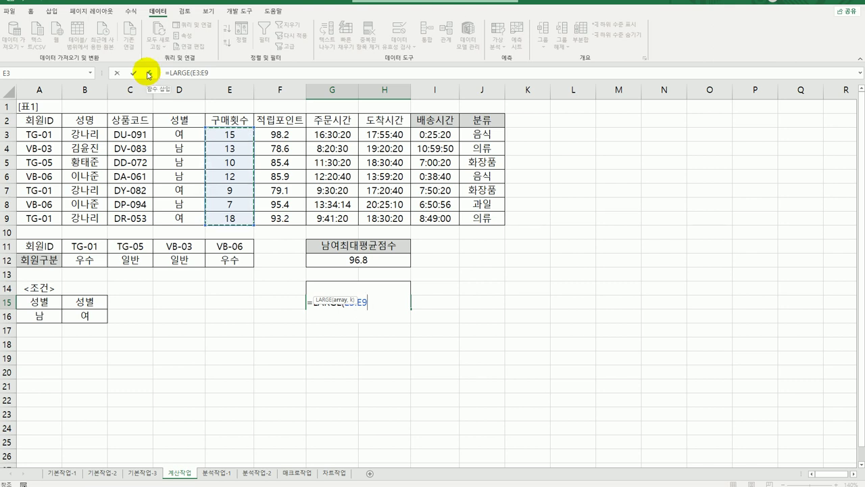
{"action": "type", "text": ",3"}
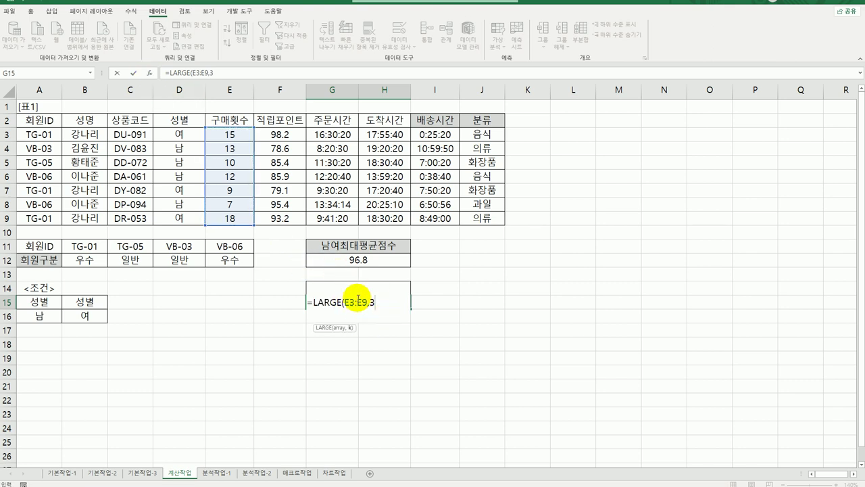
{"action": "left_click", "coordinate": [150, 74]}
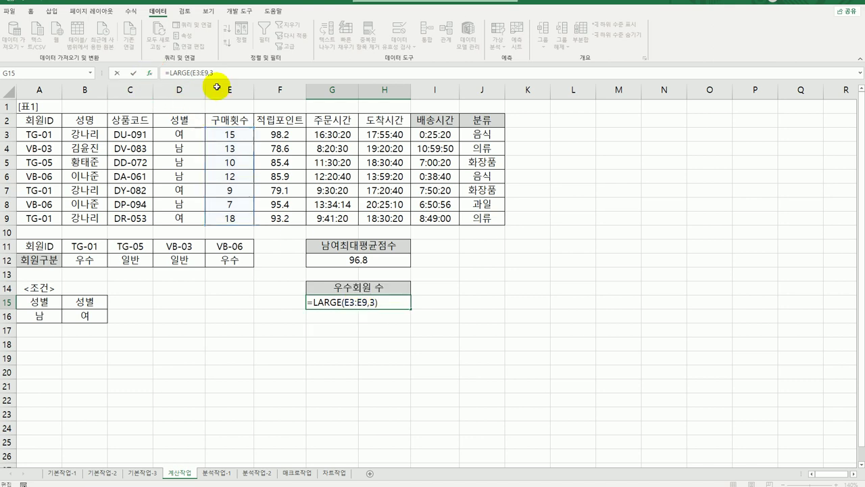
{"action": "left_click_drag", "start_coordinate": [537, 272], "coordinate": [500, 269]}
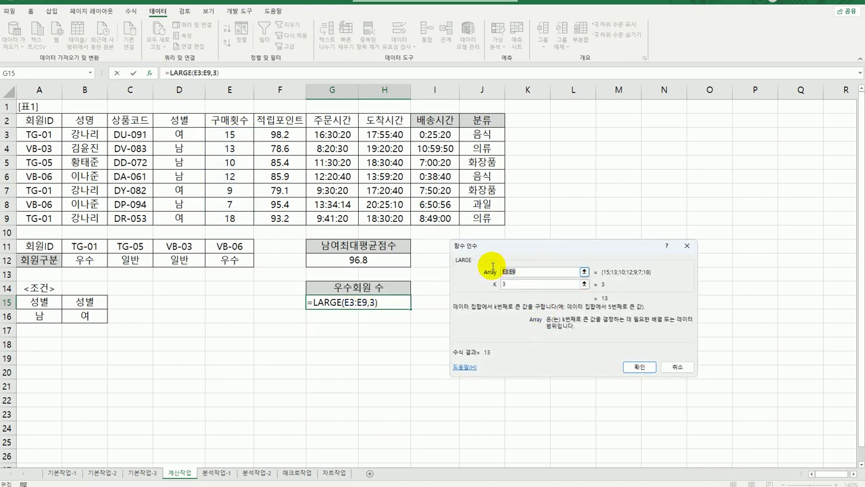
{"action": "left_click", "coordinate": [517, 284]}
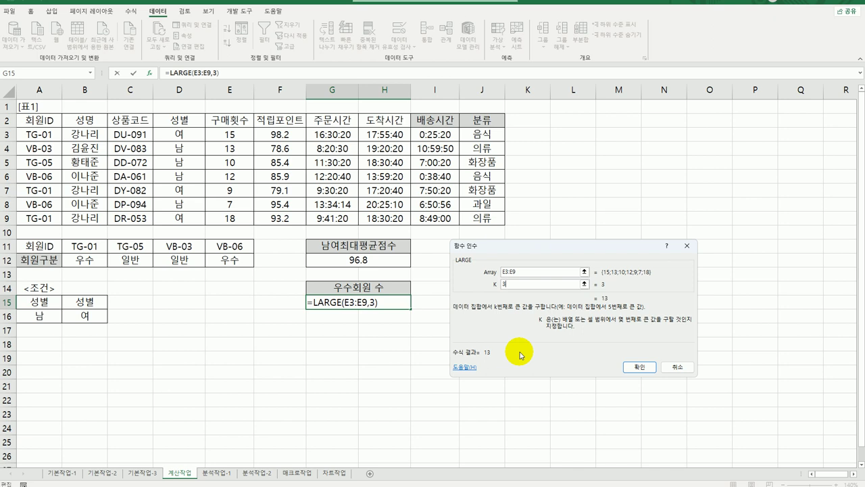
{"action": "left_click", "coordinate": [640, 367]}
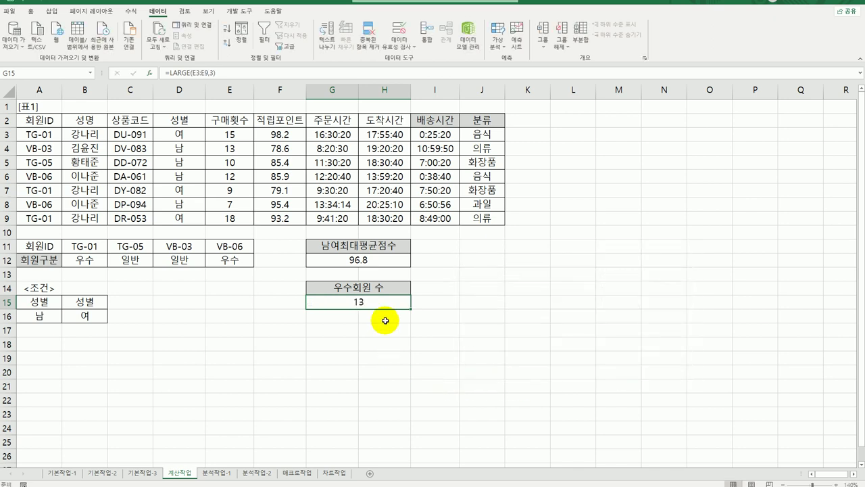
- Examine the 구매횟수 values in E3:E9 and the 적립포인트 values in F3:F9 against the LARGE formula in G15
{"action": "left_click_drag", "start_coordinate": [227, 134], "coordinate": [232, 223]}
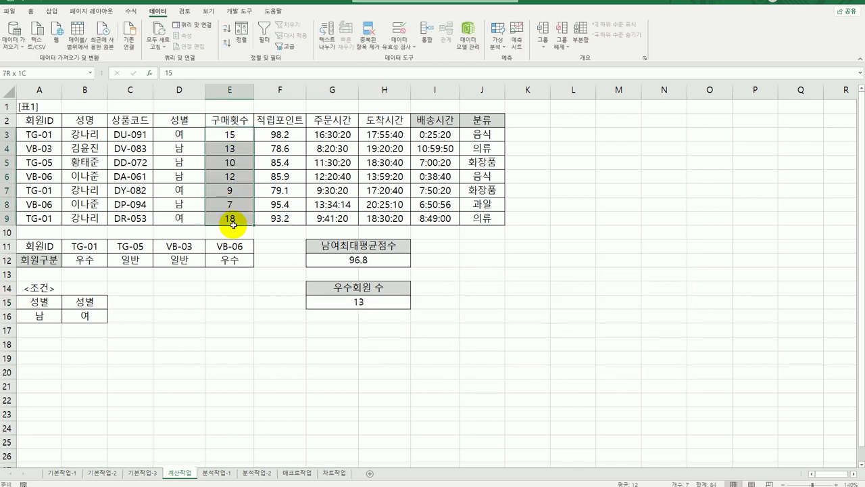
{"action": "left_click", "coordinate": [383, 304]}
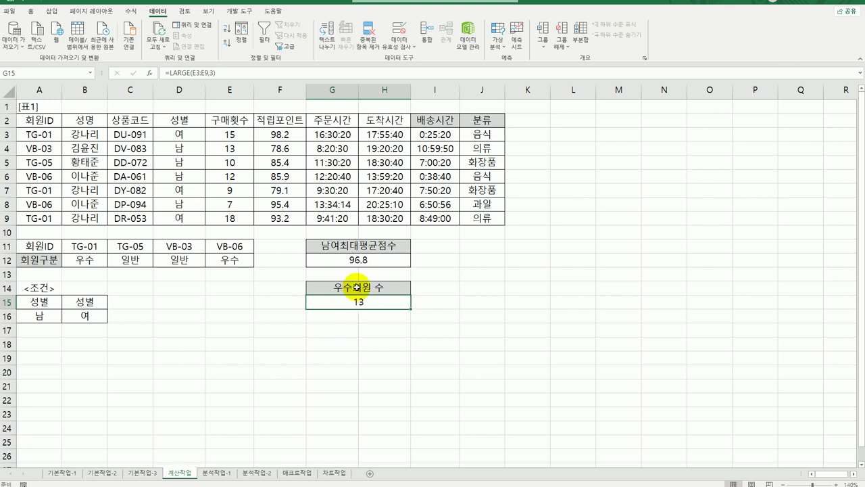
{"action": "left_click", "coordinate": [229, 133]}
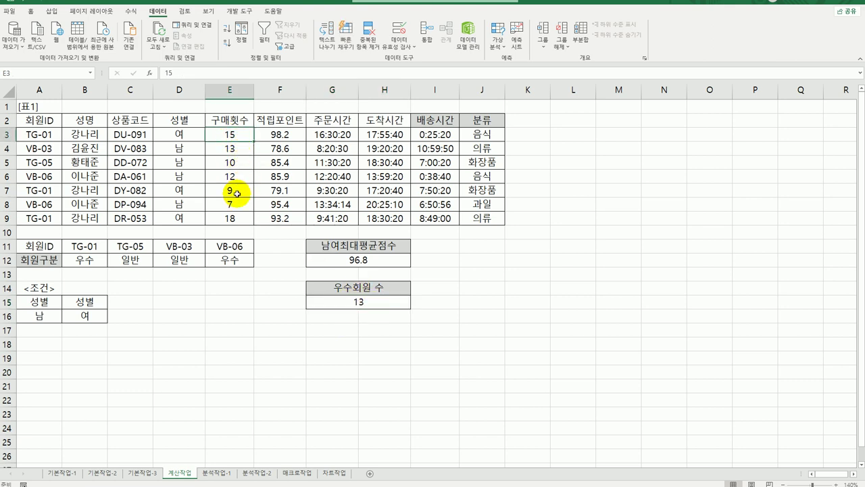
{"action": "left_click", "coordinate": [236, 219]}
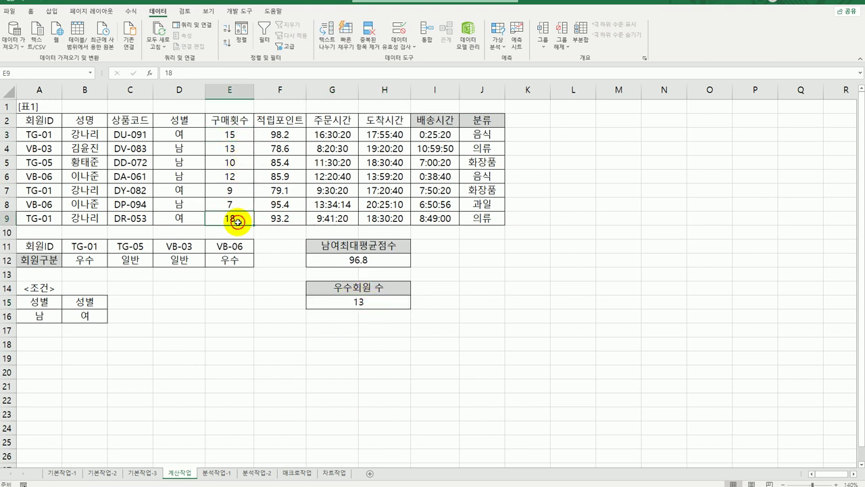
{"action": "left_click", "coordinate": [235, 147]}
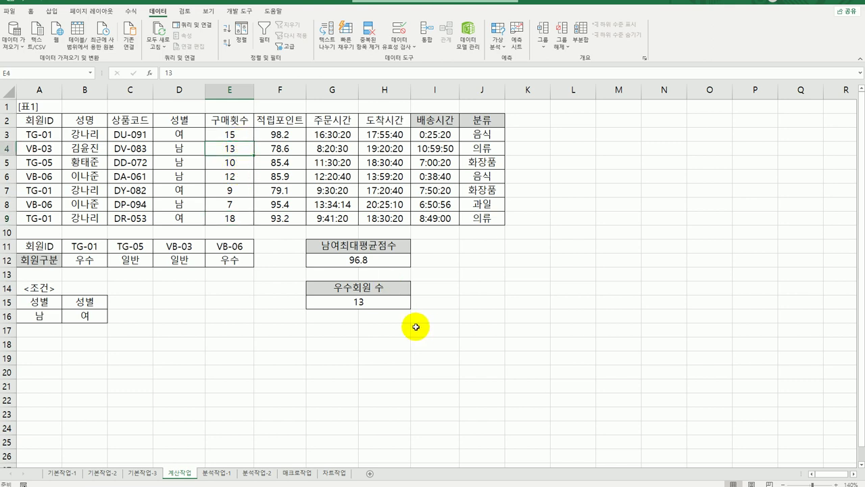
{"action": "left_click", "coordinate": [355, 298]}
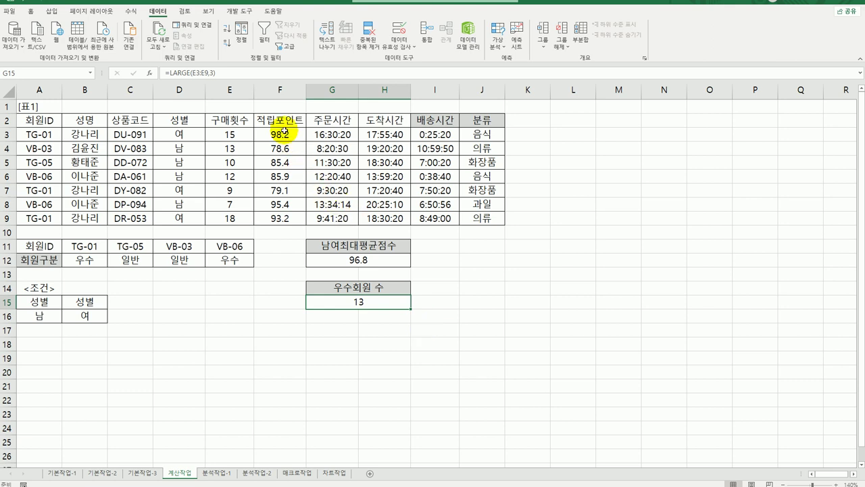
{"action": "left_click_drag", "start_coordinate": [282, 132], "coordinate": [289, 218]}
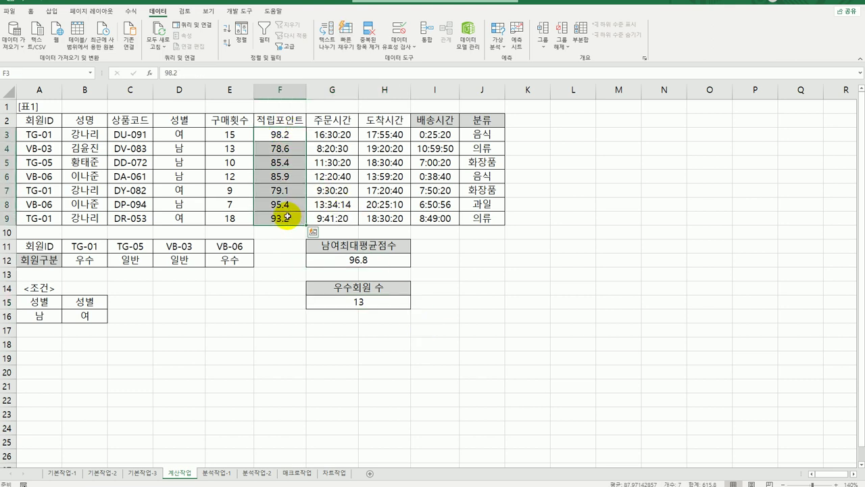
{"action": "left_click", "coordinate": [356, 304]}
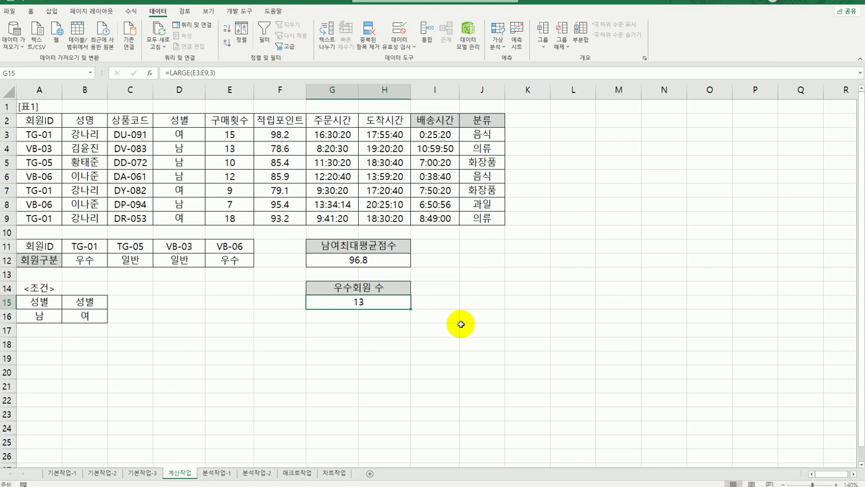
- Wrap the LARGE formula in G15, under 우수회원 수, in a COUNTIFS function and open the COUNTIFS arguments for editing
{"action": "double_click", "coordinate": [358, 301]}
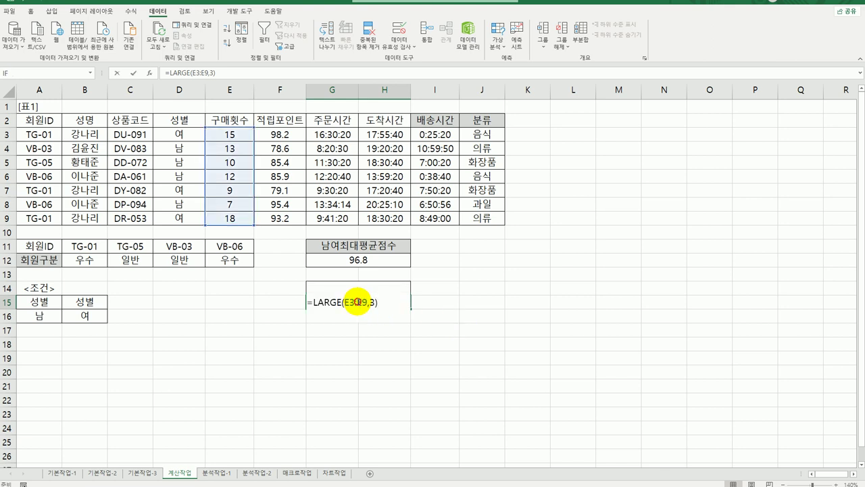
{"action": "left_click", "coordinate": [312, 304]}
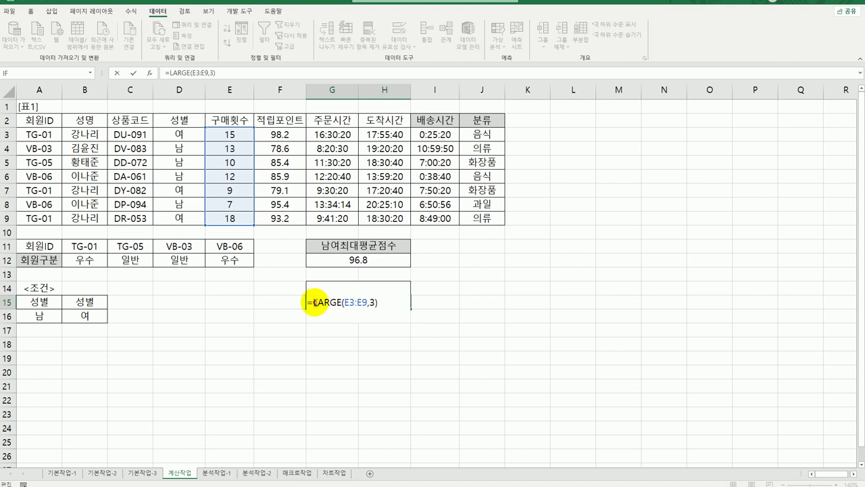
{"action": "left_click_drag", "start_coordinate": [313, 302], "coordinate": [385, 304]}
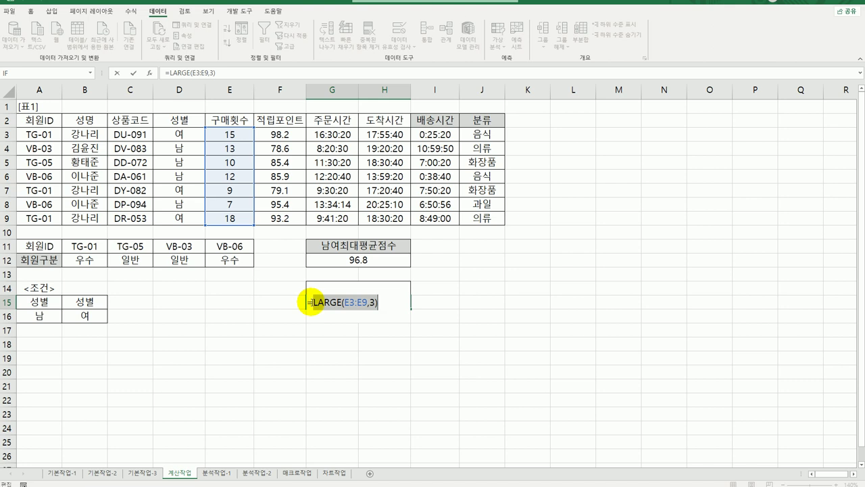
{"action": "left_click", "coordinate": [310, 302]}
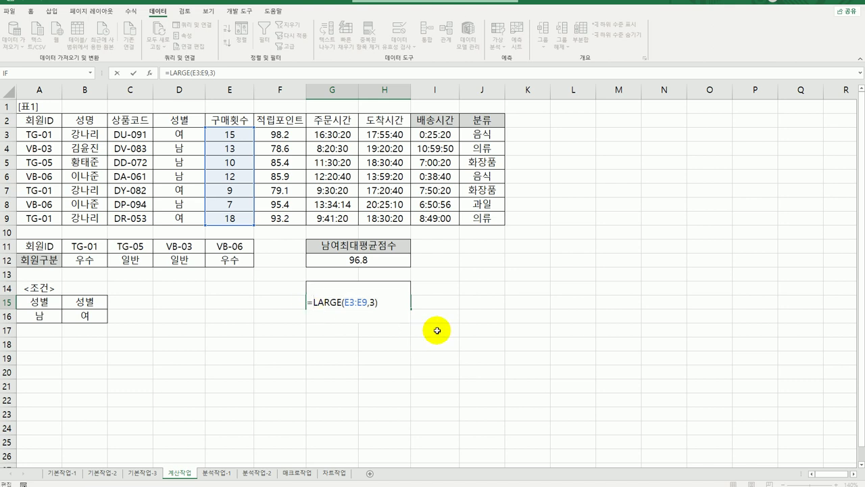
{"action": "type", "text": "cou"}
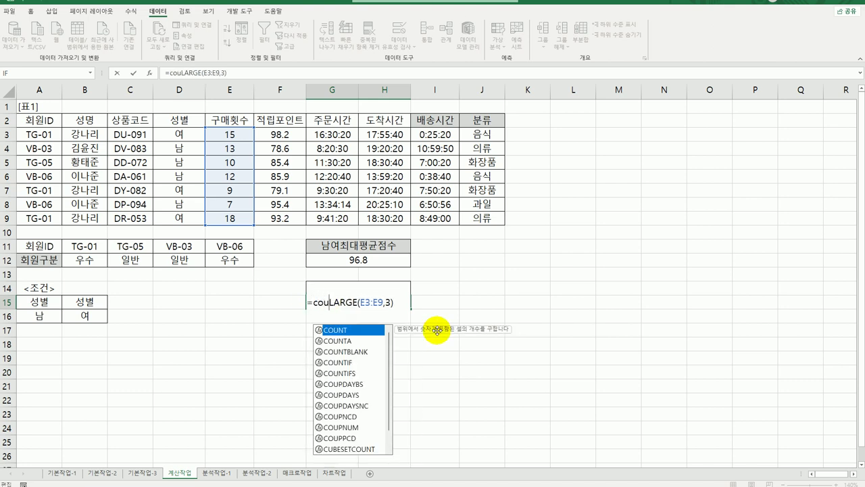
{"action": "double_click", "coordinate": [352, 373]}
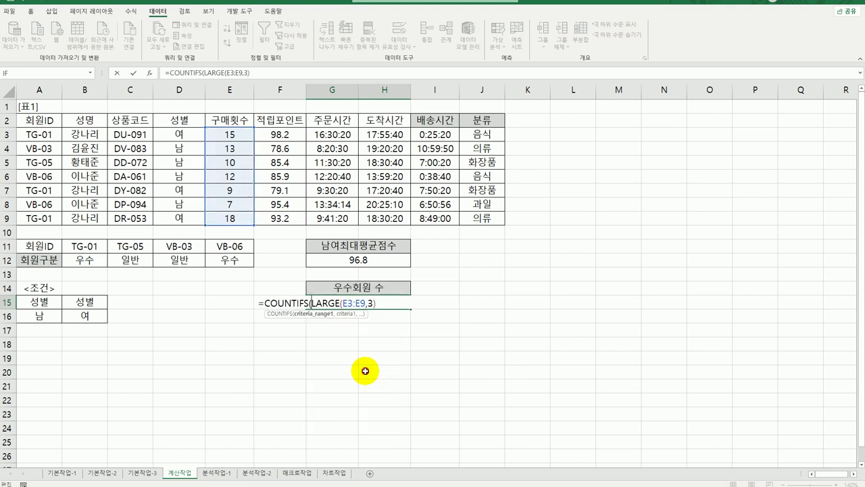
{"action": "key", "text": "Left"}
{"action": "key", "text": "Left"}
{"action": "key", "text": "Left"}
{"action": "key", "text": "Left"}
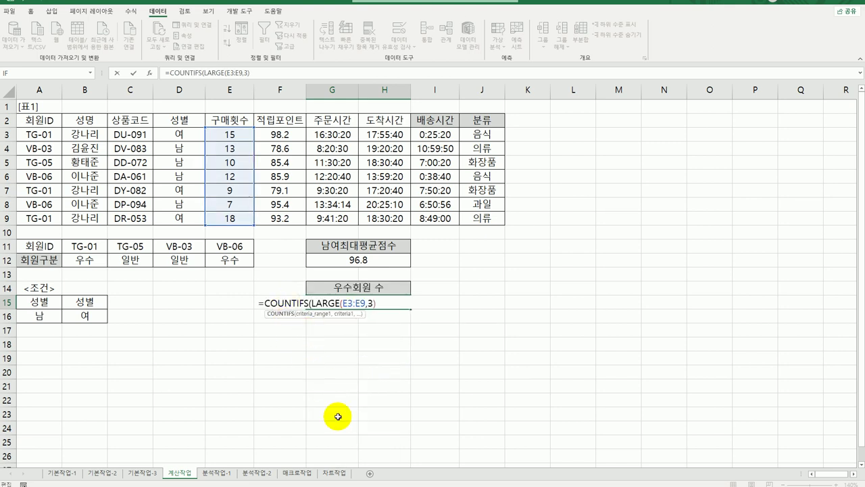
{"action": "left_click", "coordinate": [150, 72]}
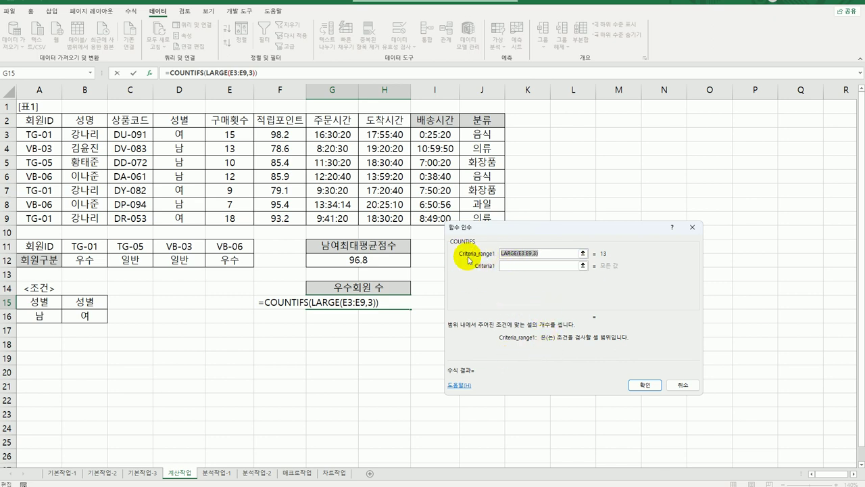
- Set Criteria_range1 of COUNTIFS to E3:E9 and Criteria1 to ">="&LARGE(E3:E9,3)
{"action": "left_click", "coordinate": [546, 253]}
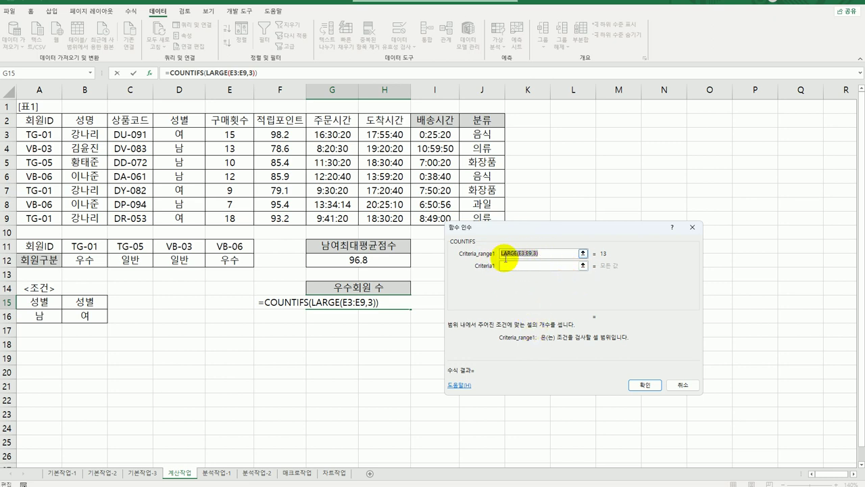
{"action": "key", "text": "BackSpace"}
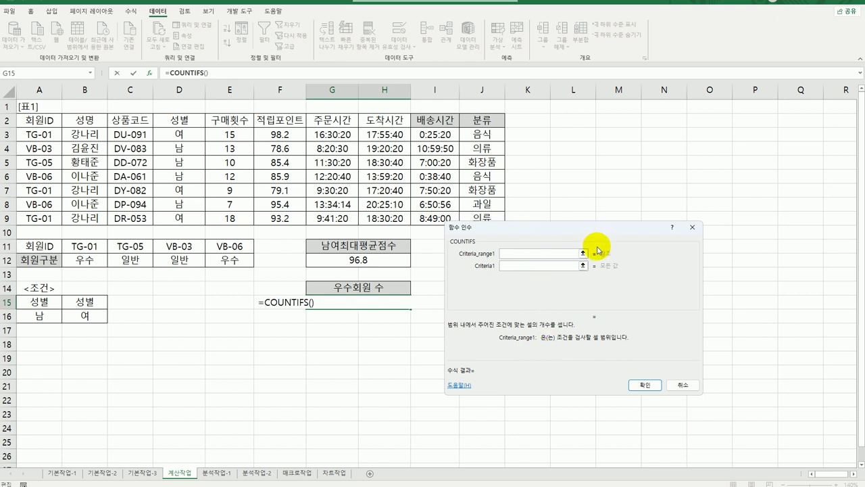
{"action": "left_click_drag", "start_coordinate": [230, 134], "coordinate": [233, 217]}
{"action": "left_click", "coordinate": [509, 271]}
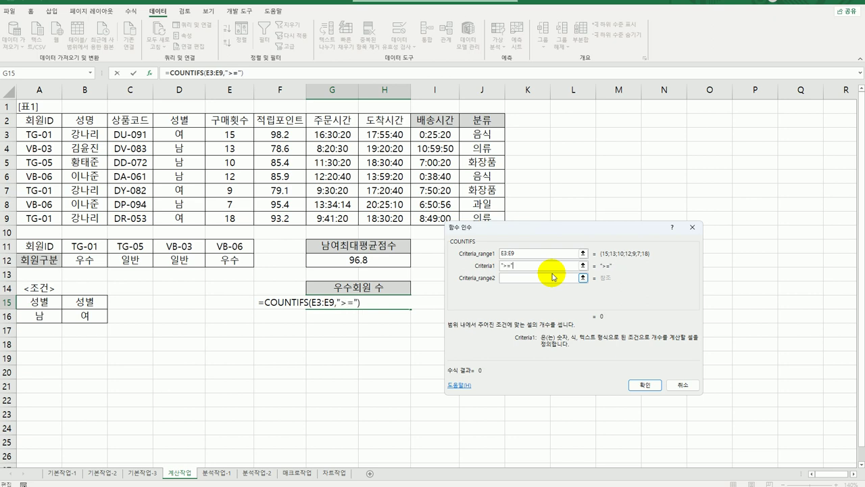
{"action": "type", "text": "&LARGE(E3:E9,3)"}
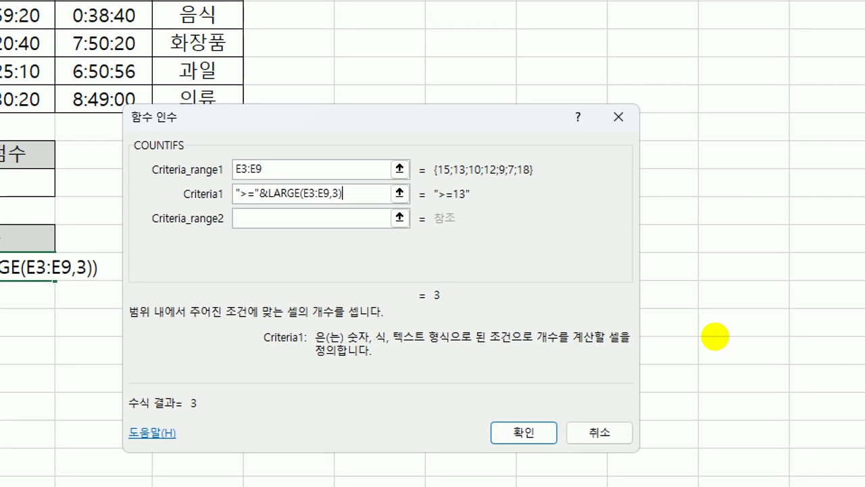
{"action": "mouse_move", "coordinate": [461, 320]}
{"action": "left_mouse_down"}
{"action": "mouse_move", "coordinate": [411, 303]}
{"action": "mouse_move", "coordinate": [468, 323]}
{"action": "mouse_move", "coordinate": [420, 312]}
{"action": "left_mouse_up"}
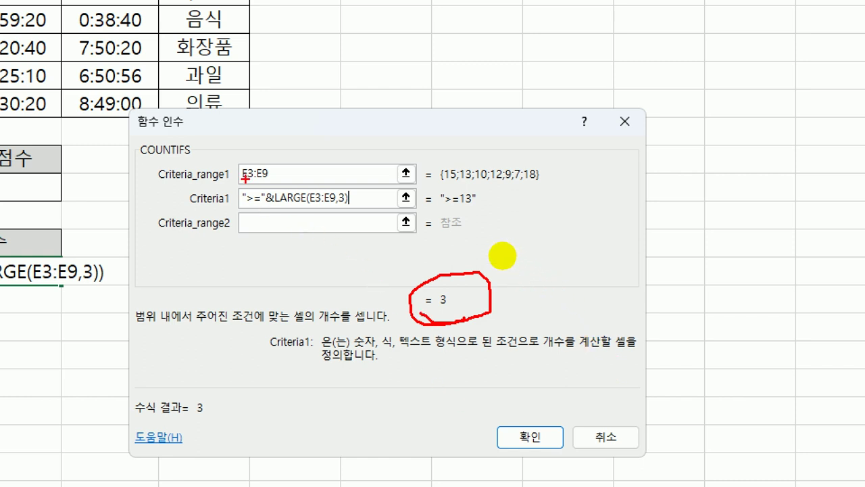
{"action": "mouse_move", "coordinate": [241, 180]}
{"action": "left_mouse_down"}
{"action": "mouse_move", "coordinate": [289, 174]}
{"action": "mouse_move", "coordinate": [230, 151]}
{"action": "mouse_move", "coordinate": [236, 186]}
{"action": "mouse_move", "coordinate": [360, 209]}
{"action": "left_mouse_up"}
{"action": "left_click_drag", "start_coordinate": [265, 203], "coordinate": [368, 206]}
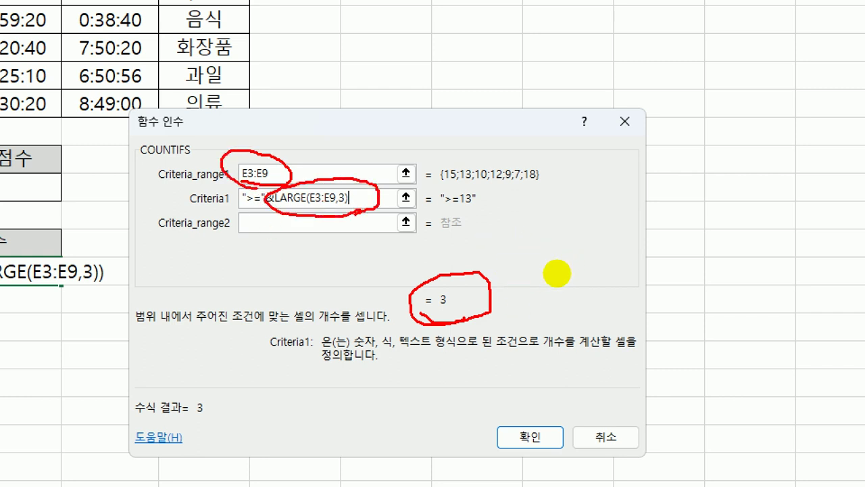
{"action": "left_click_drag", "start_coordinate": [238, 206], "coordinate": [268, 208]}
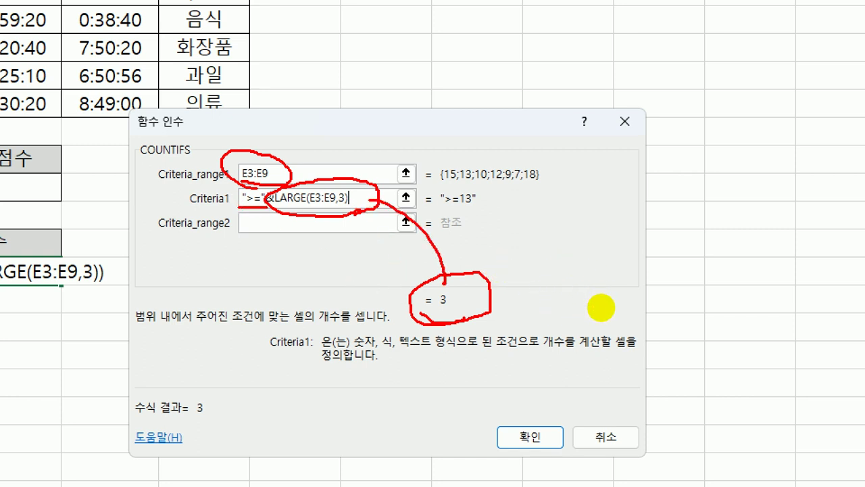
{"action": "left_click_drag", "start_coordinate": [376, 201], "coordinate": [444, 277]}
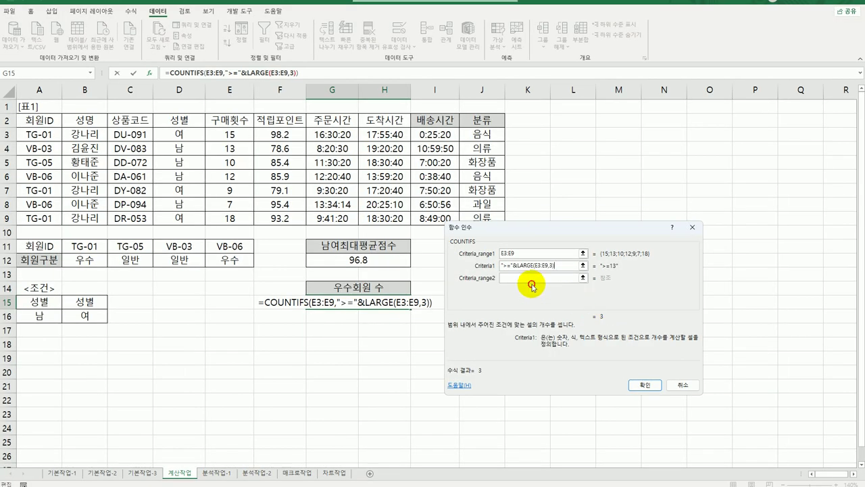
- Set Criteria_range2 of COUNTIFS to F3:F9 and copy the Criteria1 expression ">="&LARGE(E3:E9,3) into Criteria2
{"action": "left_click", "coordinate": [523, 277]}
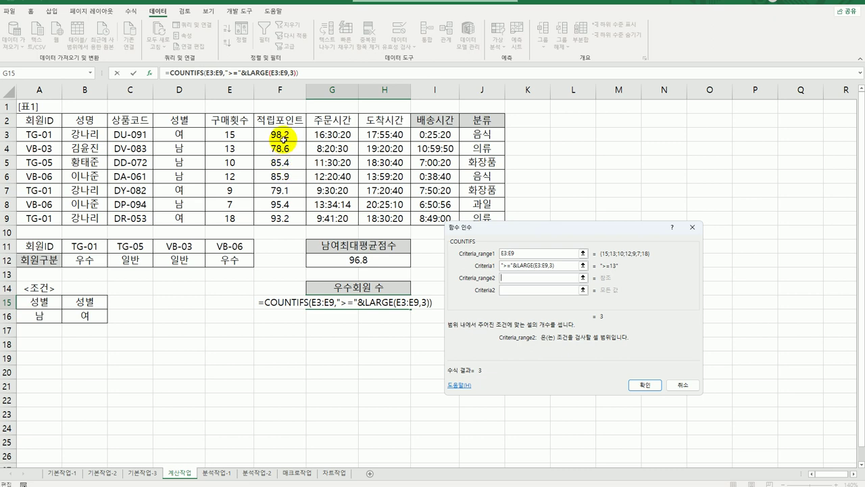
{"action": "left_click_drag", "start_coordinate": [281, 134], "coordinate": [289, 218]}
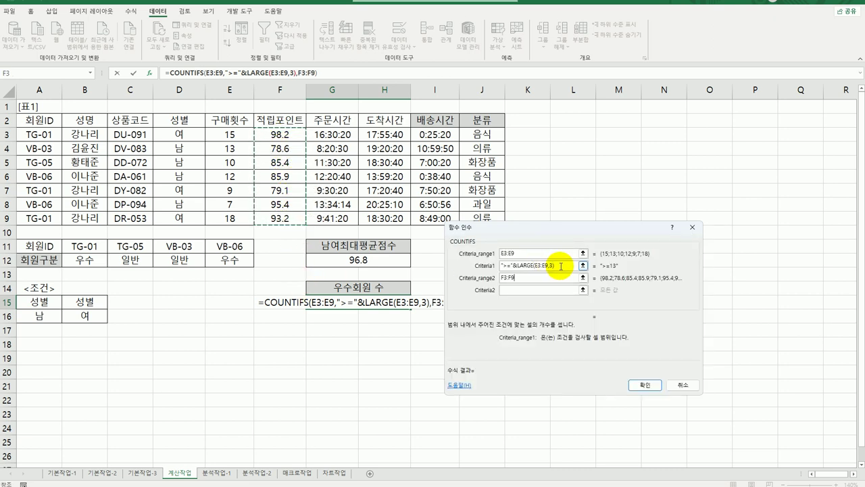
{"action": "left_click_drag", "start_coordinate": [558, 266], "coordinate": [512, 270]}
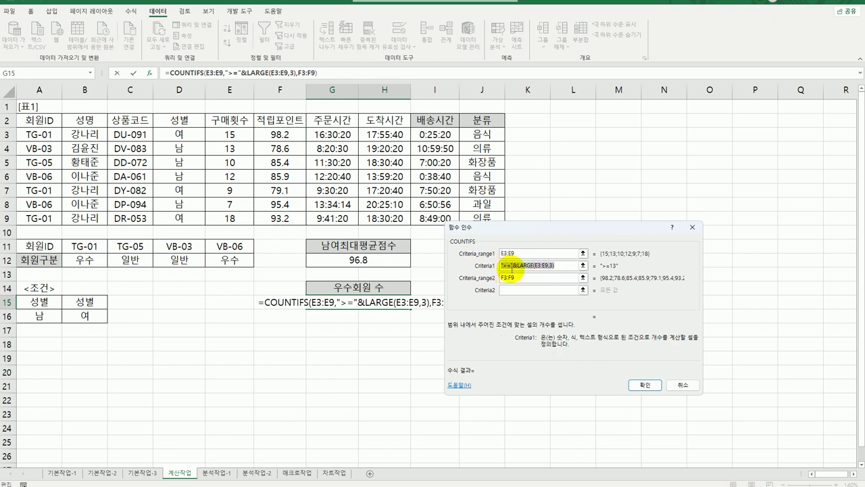
{"action": "key", "text": "ctrl+c"}
{"action": "key", "text": "Tab"}
{"action": "key", "text": "Tab"}
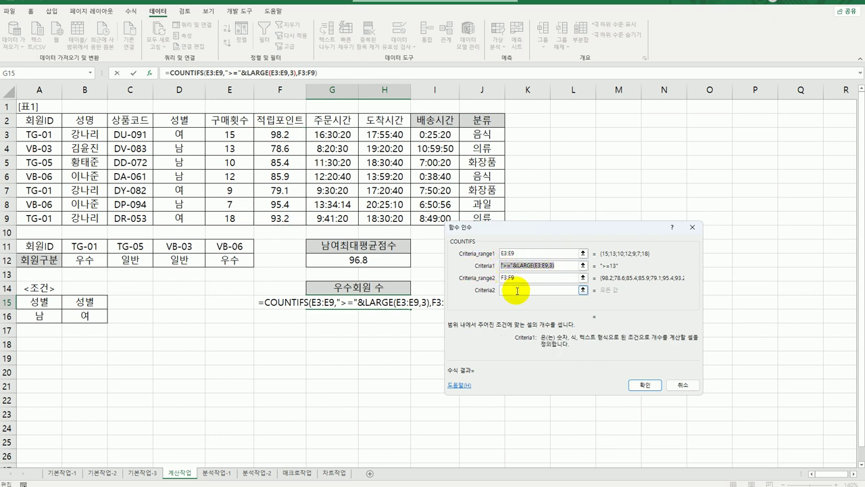
{"action": "key", "text": "ctrl+v"}
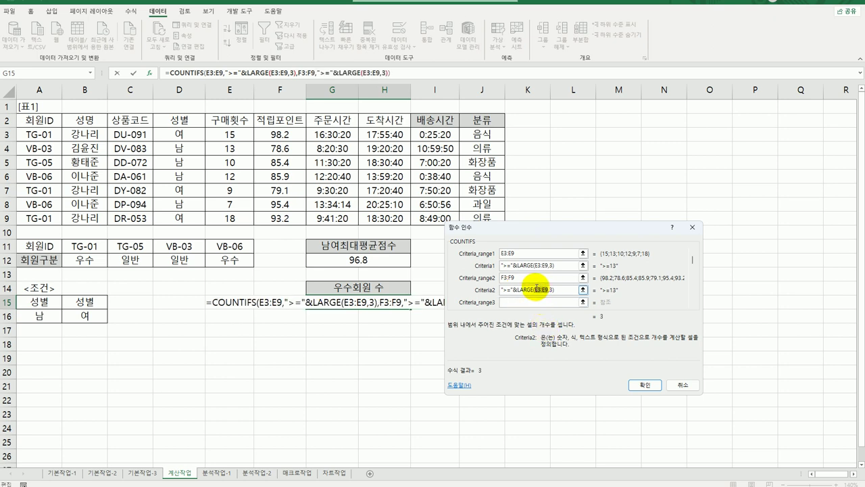
- Change the LARGE range in Criteria2 to F3:F9 so the condition reads ">="&LARGE(F3:F9,3)
{"action": "left_click", "coordinate": [278, 130]}
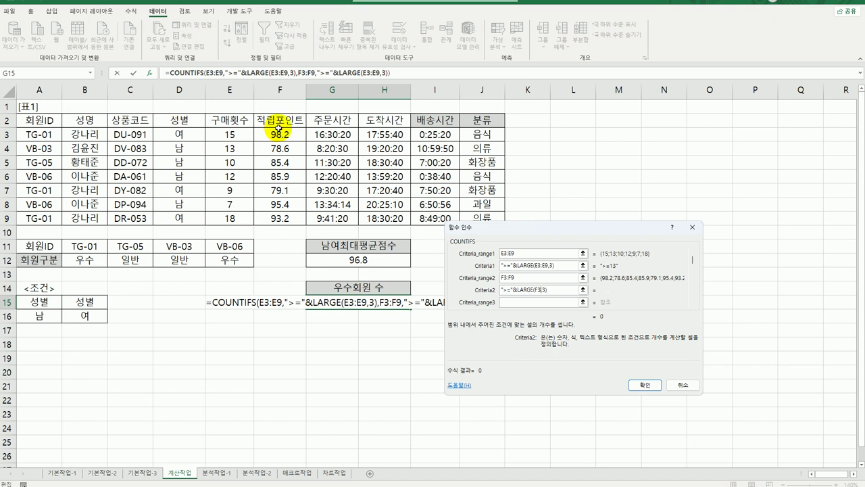
{"action": "left_click_drag", "start_coordinate": [278, 130], "coordinate": [323, 234]}
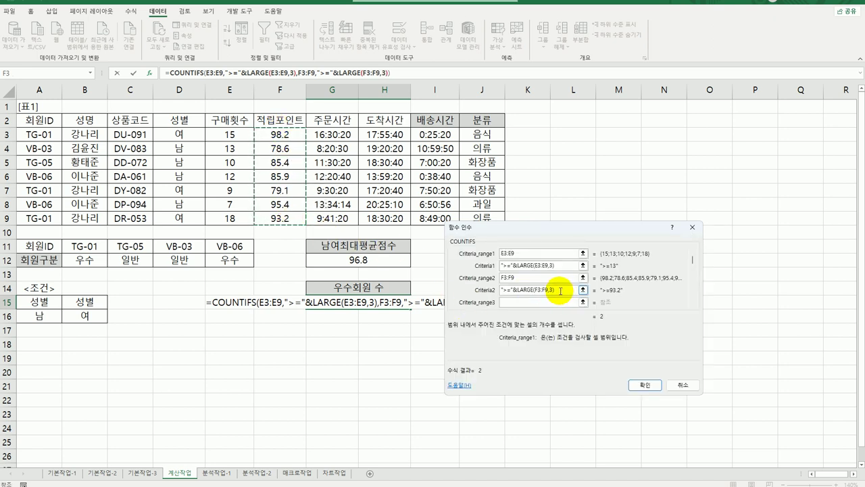
{"action": "left_click", "coordinate": [560, 291]}
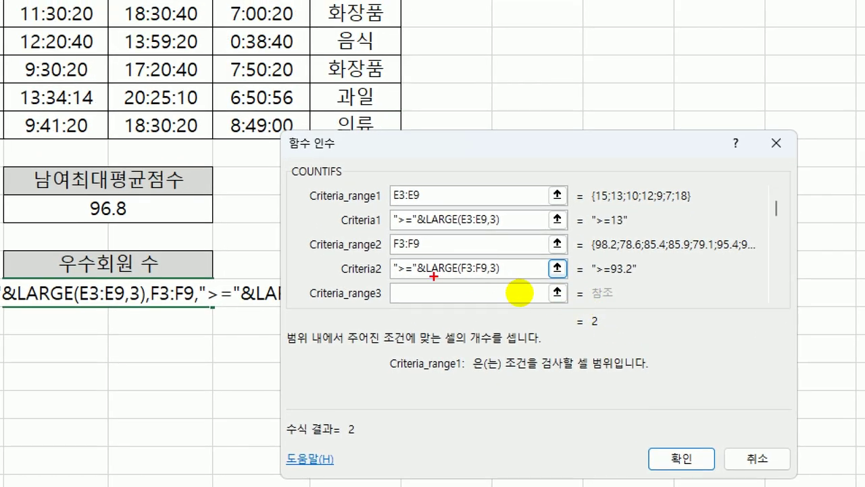
{"action": "left_click_drag", "start_coordinate": [411, 229], "coordinate": [491, 233]}
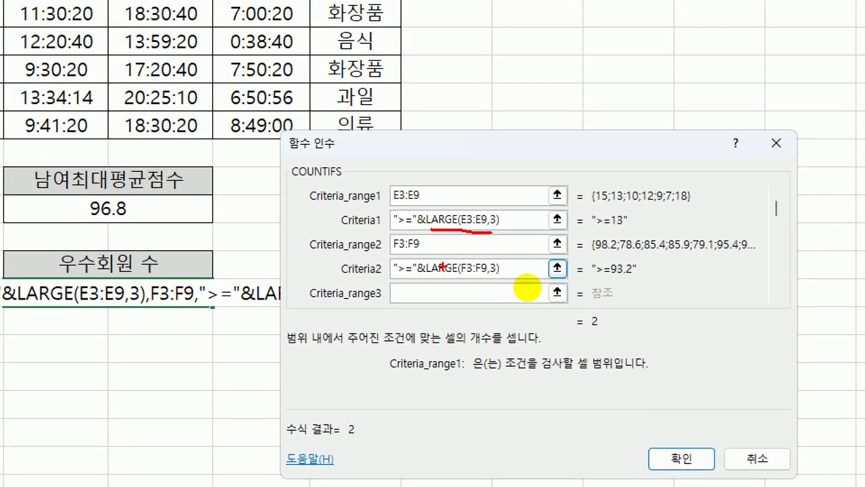
{"action": "left_click_drag", "start_coordinate": [414, 277], "coordinate": [487, 276]}
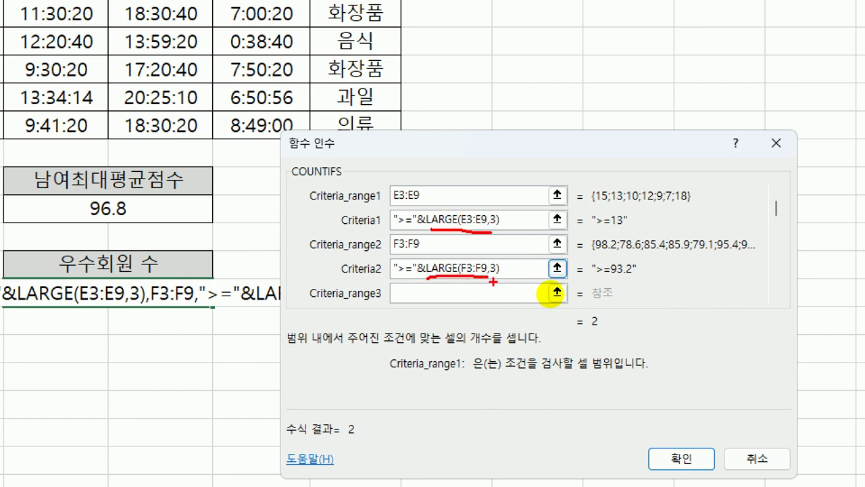
{"action": "left_click_drag", "start_coordinate": [471, 200], "coordinate": [487, 201]}
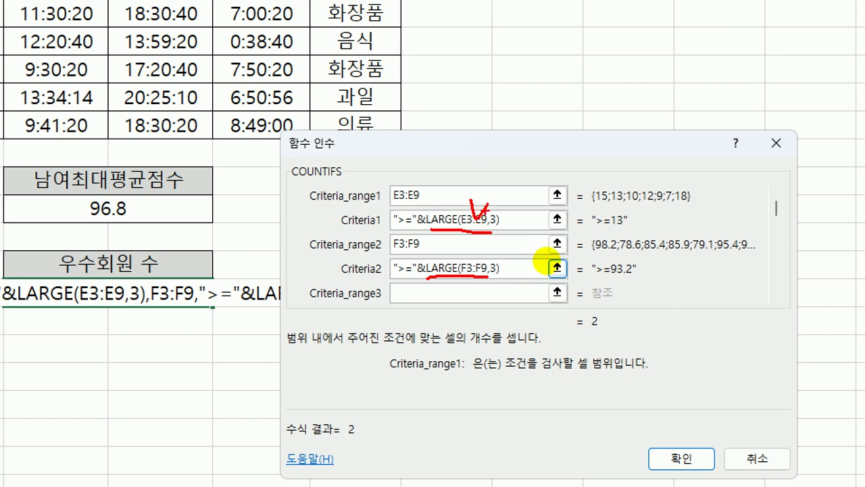
{"action": "mouse_move", "coordinate": [465, 253]}
{"action": "left_mouse_down"}
{"action": "mouse_move", "coordinate": [473, 265]}
{"action": "mouse_move", "coordinate": [494, 247]}
{"action": "left_mouse_up"}
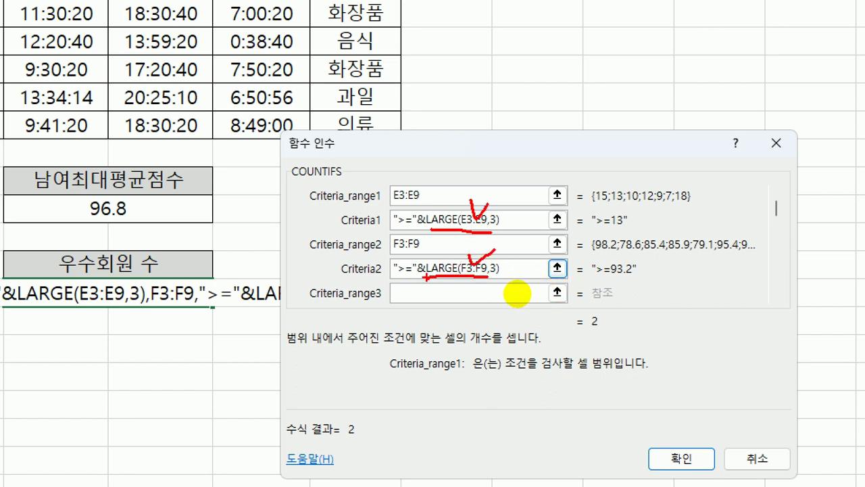
{"action": "mouse_move", "coordinate": [497, 240]}
{"action": "left_mouse_down"}
{"action": "mouse_move", "coordinate": [534, 226]}
{"action": "mouse_move", "coordinate": [566, 236]}
{"action": "left_mouse_up"}
{"action": "mouse_move", "coordinate": [392, 270]}
{"action": "left_mouse_down"}
{"action": "mouse_move", "coordinate": [510, 294]}
{"action": "mouse_move", "coordinate": [503, 260]}
{"action": "mouse_move", "coordinate": [473, 233]}
{"action": "left_mouse_up"}
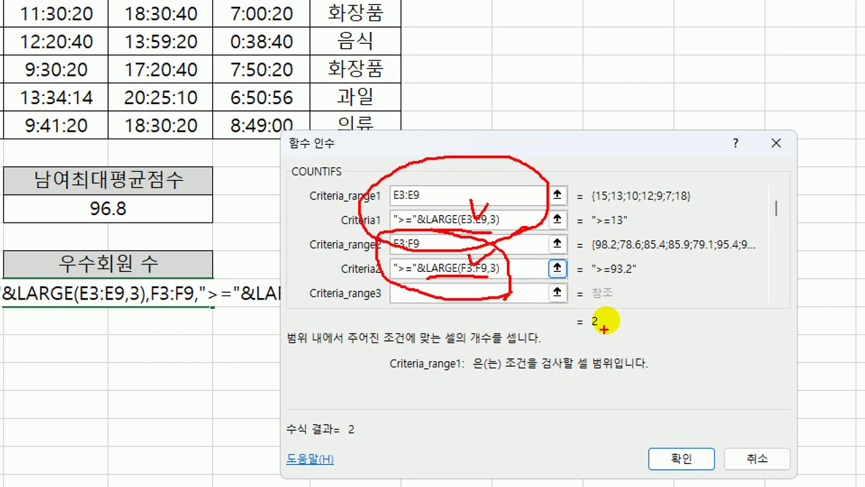
{"action": "mouse_move", "coordinate": [619, 332]}
{"action": "left_mouse_down"}
{"action": "mouse_move", "coordinate": [589, 305]}
{"action": "mouse_move", "coordinate": [619, 336]}
{"action": "left_mouse_up"}
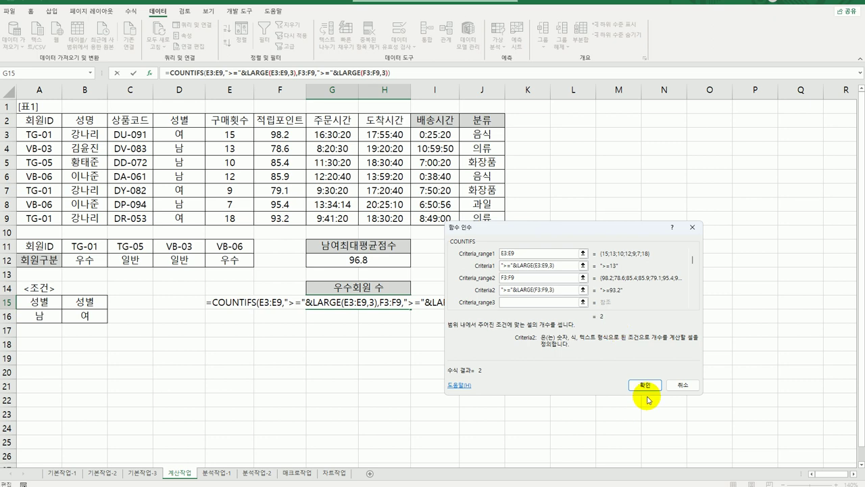
- Accept the completed COUNTIFS arguments to enter the excellent-member formula in G15
{"action": "left_click", "coordinate": [644, 386]}
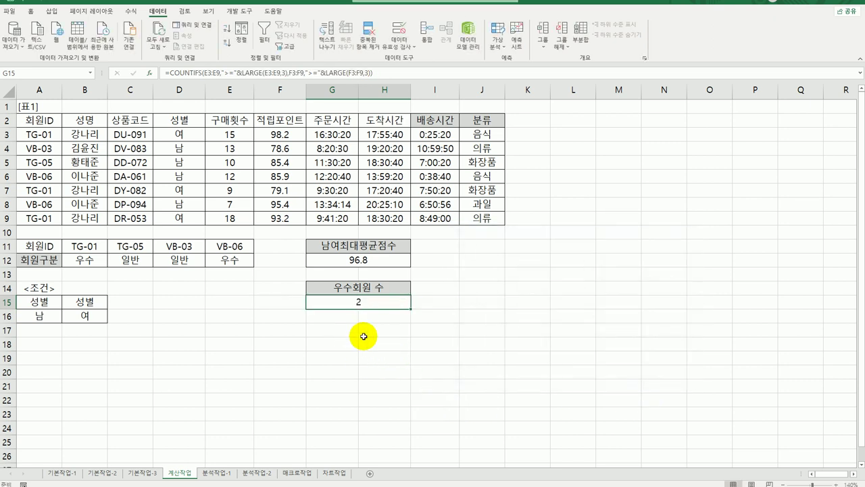
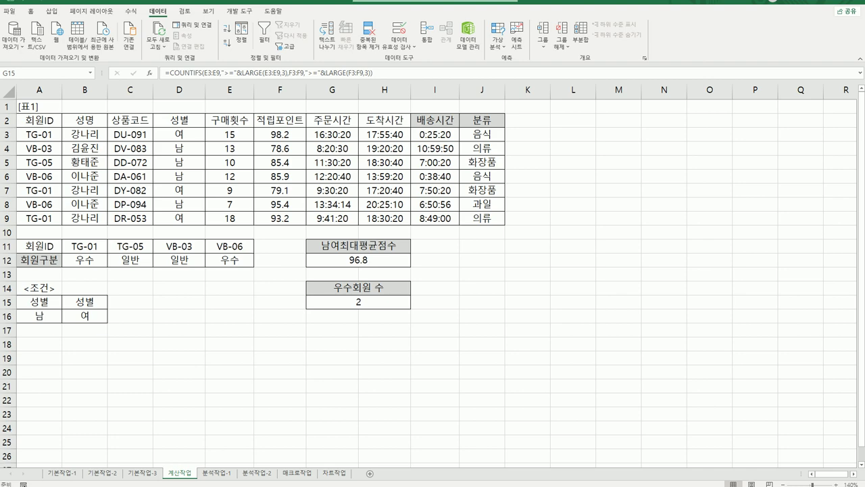
- On the 분석작업-1 sheet, create a pivot table from A3:F19 and place it on the existing worksheet at A24
{"action": "left_click", "coordinate": [218, 472]}
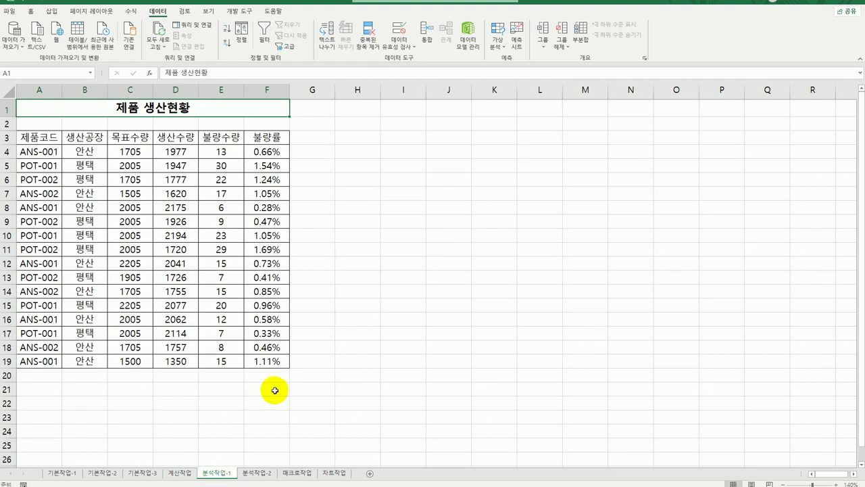
{"action": "left_click", "coordinate": [132, 153]}
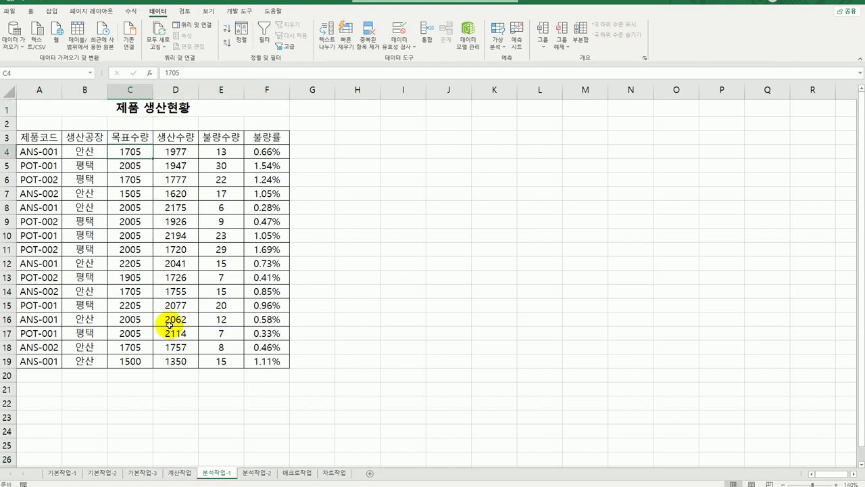
{"action": "left_click", "coordinate": [54, 11]}
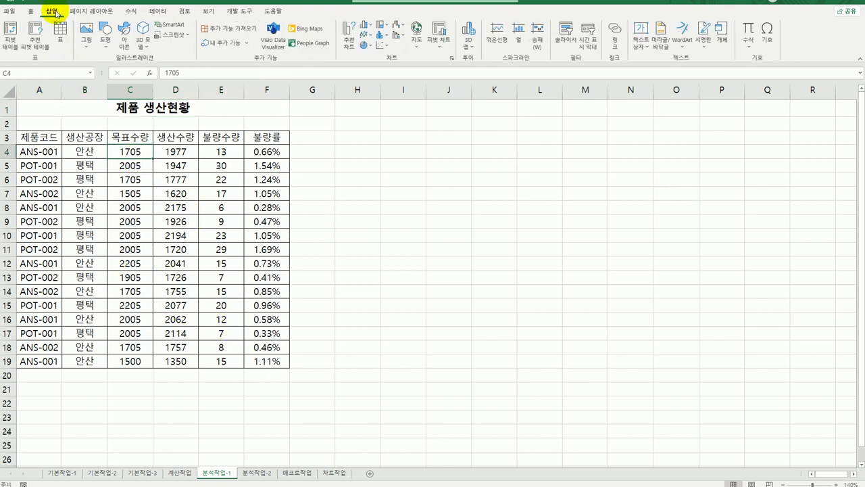
{"action": "left_click", "coordinate": [11, 35]}
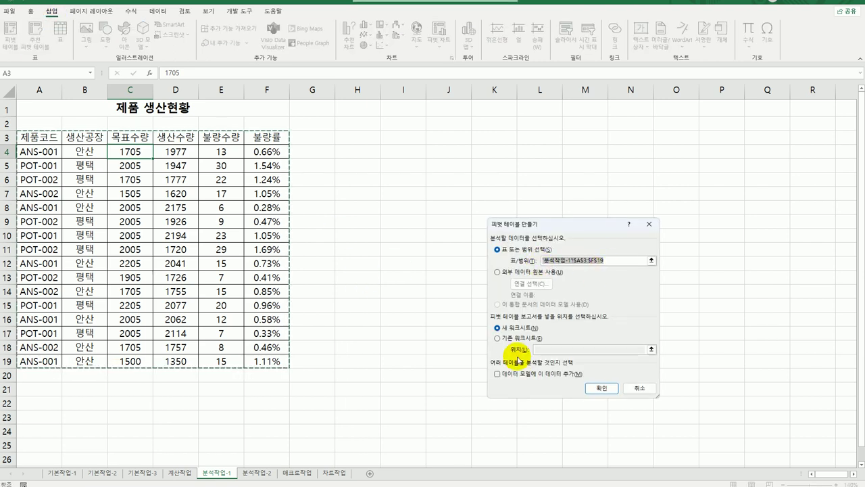
{"action": "left_click", "coordinate": [503, 338]}
{"action": "left_click", "coordinate": [545, 349]}
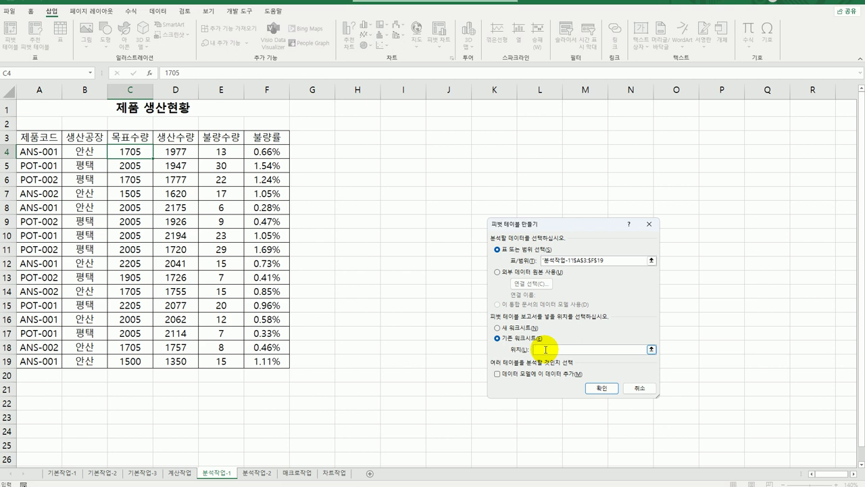
{"action": "left_click", "coordinate": [42, 433]}
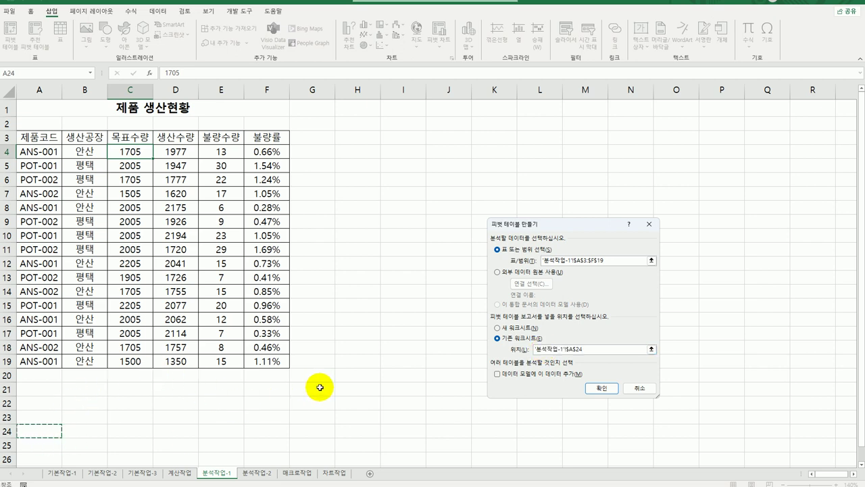
{"action": "scroll", "coordinate": [320, 387], "scroll_direction": "down", "scroll_amount": 5}
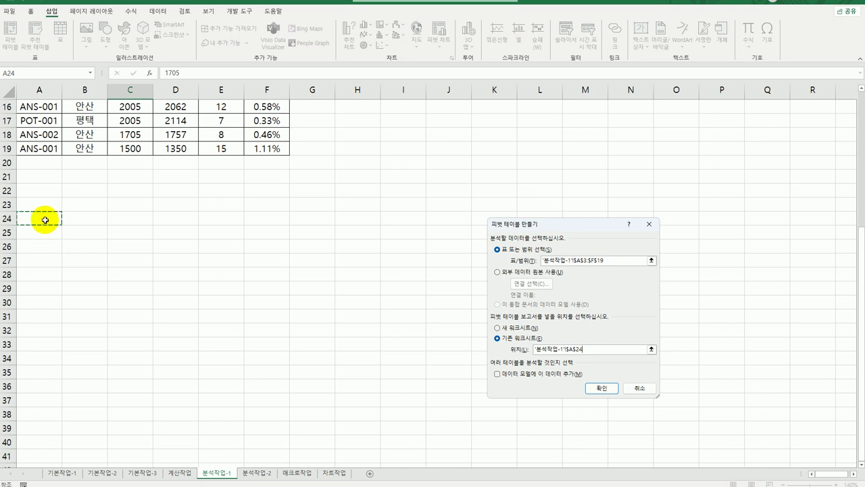
{"action": "left_click", "coordinate": [601, 388]}
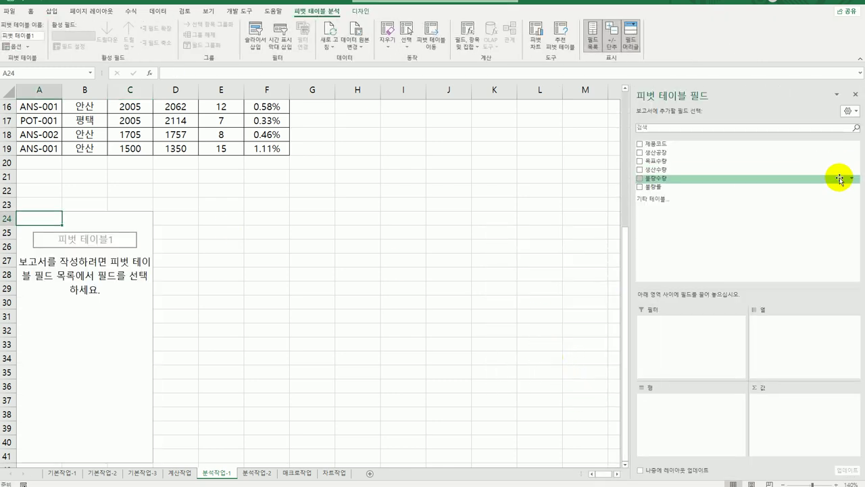
- Lay out the pivot table with 제품코드 as filter, 생산공장 as rows, and 불량수량, 목표수량 and 생산수량 in that order as values
{"action": "left_click_drag", "start_coordinate": [679, 144], "coordinate": [683, 342]}
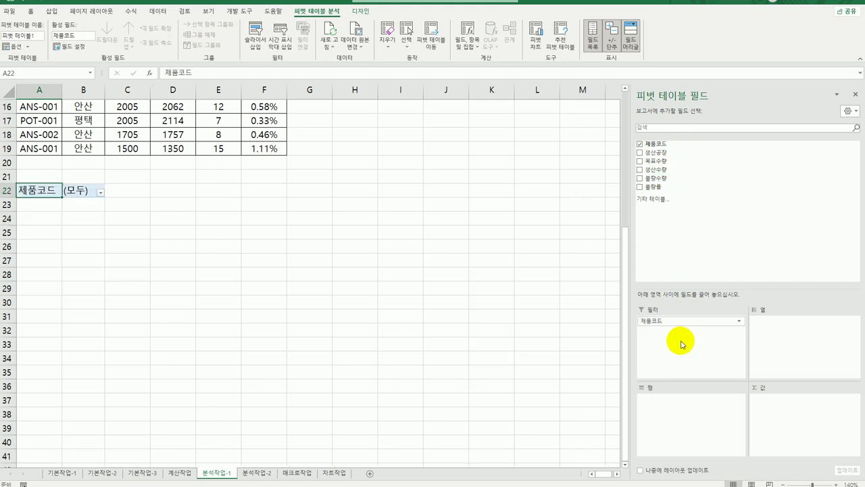
{"action": "left_click_drag", "start_coordinate": [679, 153], "coordinate": [673, 423]}
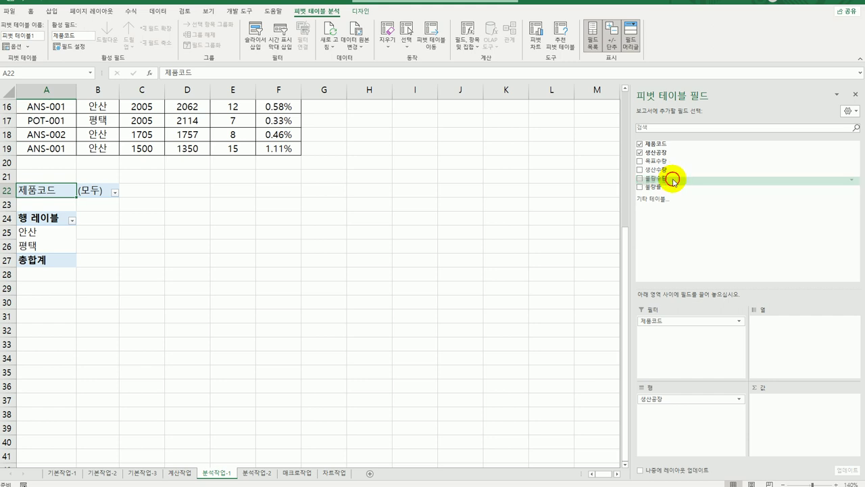
{"action": "left_click_drag", "start_coordinate": [674, 180], "coordinate": [819, 414]}
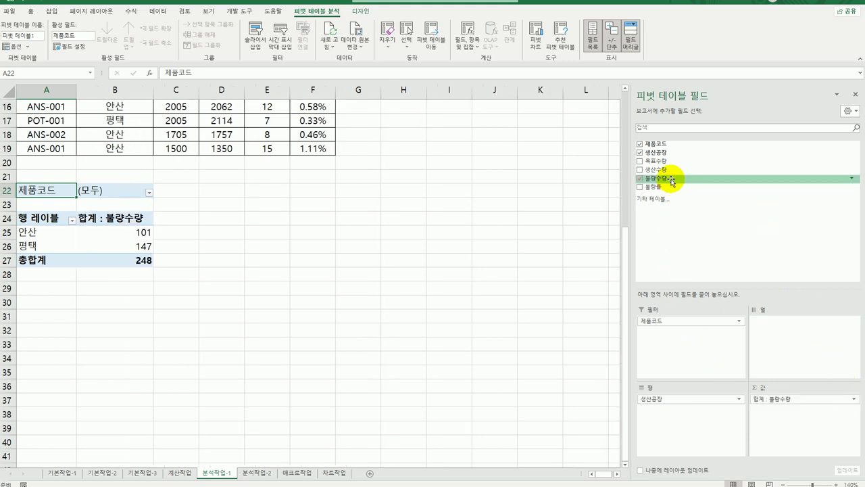
{"action": "left_click_drag", "start_coordinate": [669, 161], "coordinate": [778, 430]}
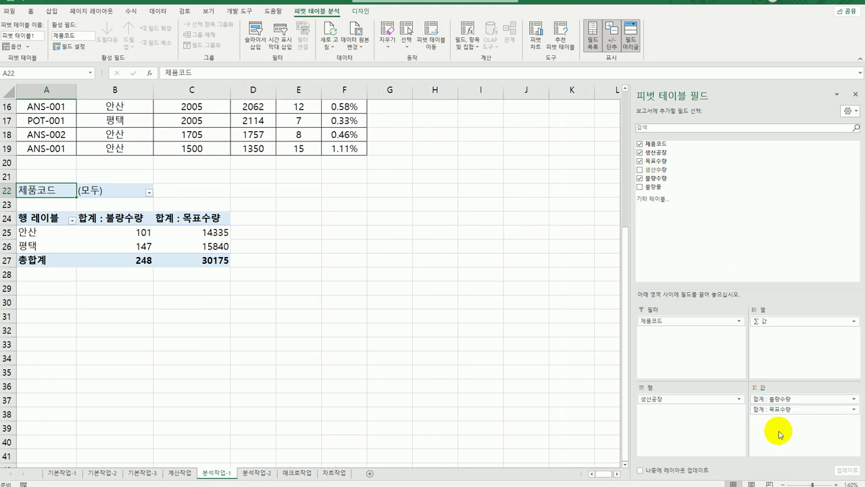
{"action": "left_click_drag", "start_coordinate": [665, 169], "coordinate": [806, 432]}
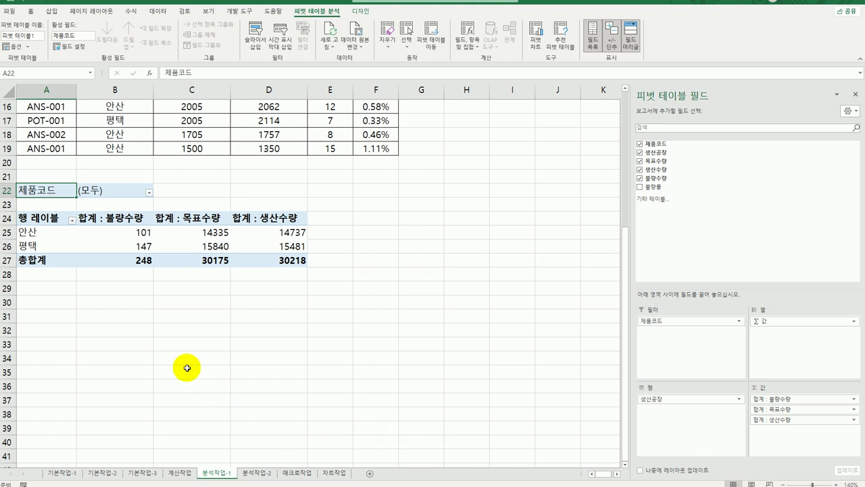
- In the value field settings of 목표수량, choose 평균 (average) as the summary calculation
{"action": "left_click", "coordinate": [111, 218]}
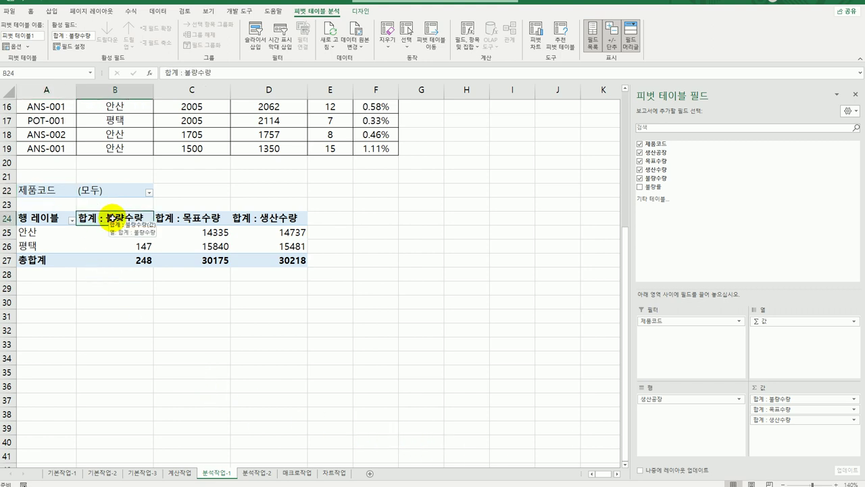
{"action": "left_click_drag", "start_coordinate": [180, 218], "coordinate": [269, 217]}
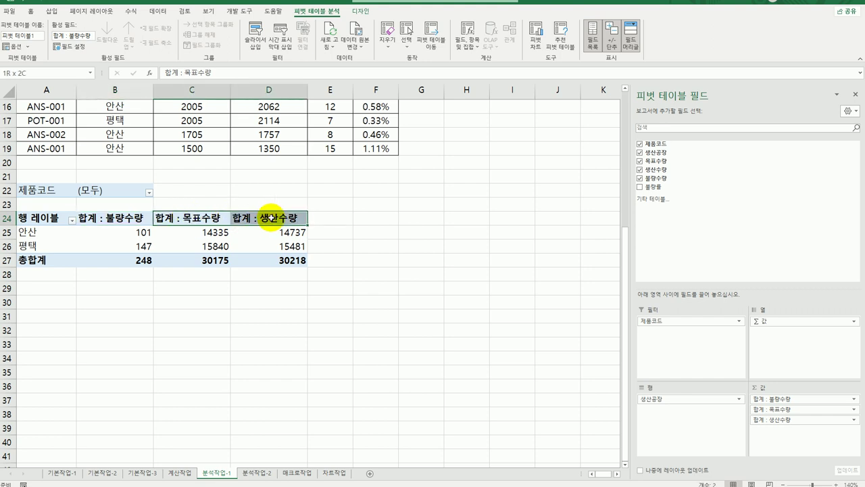
{"action": "left_click", "coordinate": [205, 221]}
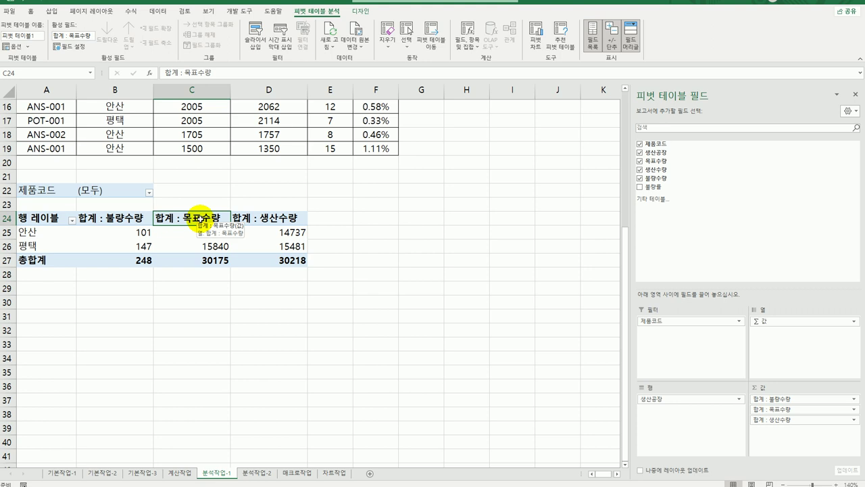
{"action": "double_click", "coordinate": [201, 217]}
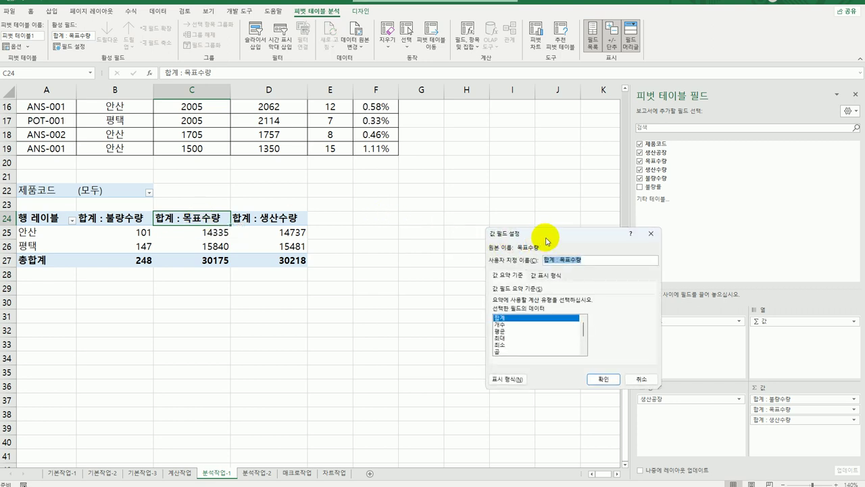
{"action": "left_click_drag", "start_coordinate": [557, 224], "coordinate": [405, 185]}
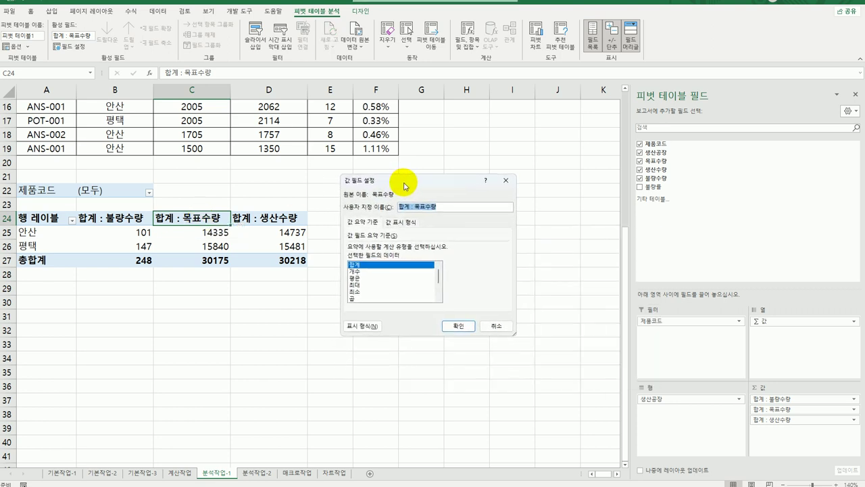
{"action": "left_click", "coordinate": [358, 278]}
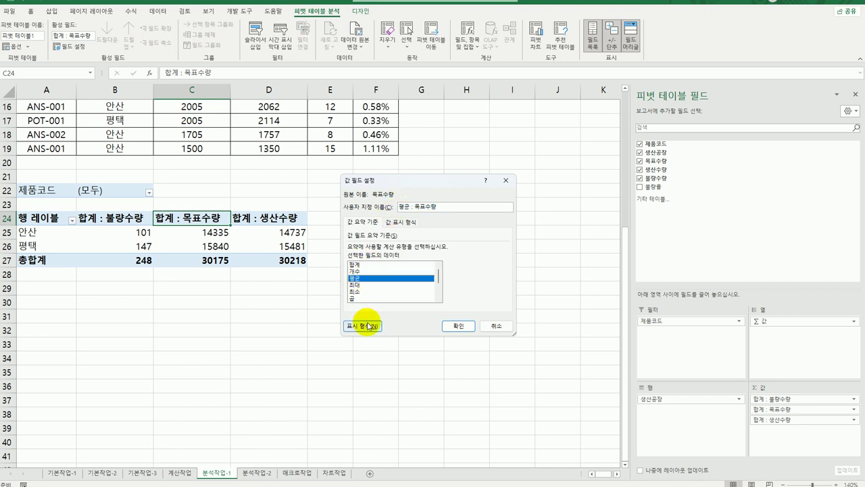
- Format the 목표수량 value field as 숫자 with a thousands separator and 2 decimal places, and apply its field settings
{"action": "left_click", "coordinate": [365, 326]}
{"action": "left_click", "coordinate": [483, 235]}
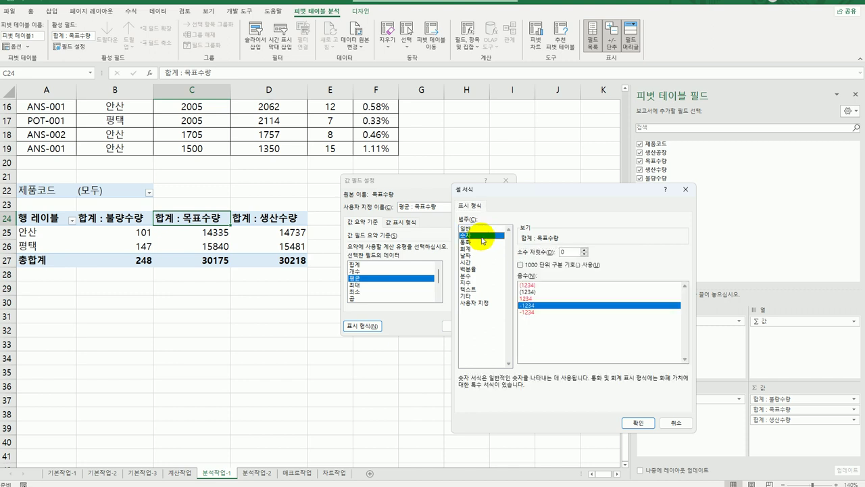
{"action": "left_click", "coordinate": [549, 265]}
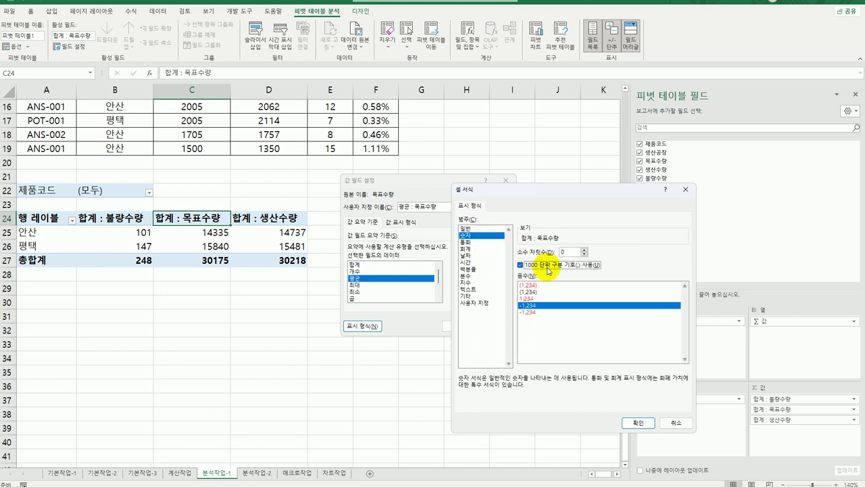
{"action": "left_click", "coordinate": [585, 249]}
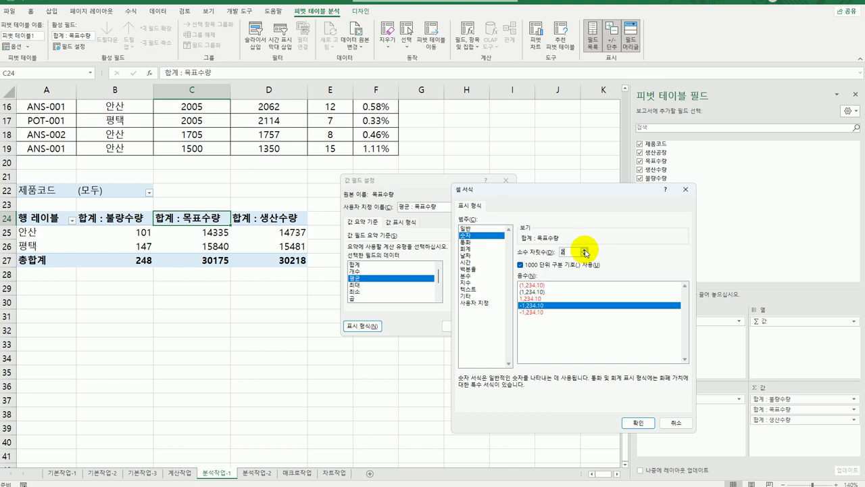
{"action": "left_click", "coordinate": [637, 422]}
{"action": "left_click", "coordinate": [463, 326]}
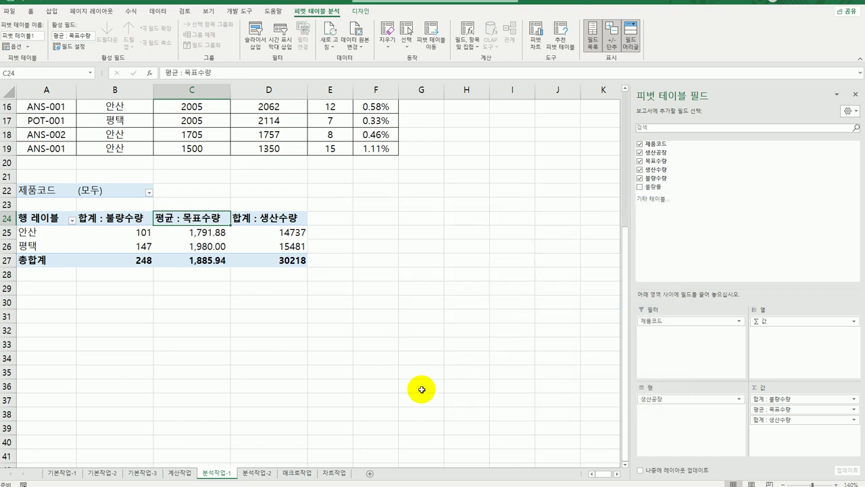
- In the value field settings of 생산수량, choose 평균 (average) as the summary calculation
{"action": "left_click", "coordinate": [278, 216]}
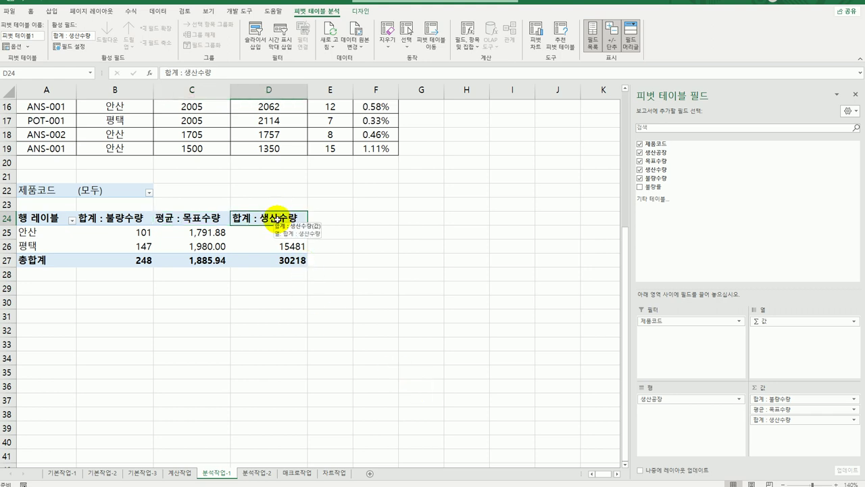
{"action": "double_click", "coordinate": [278, 217]}
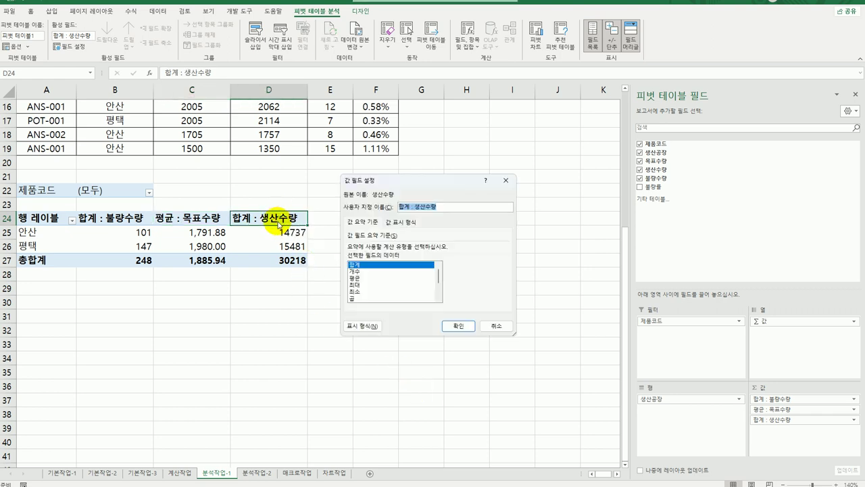
{"action": "left_click", "coordinate": [358, 278]}
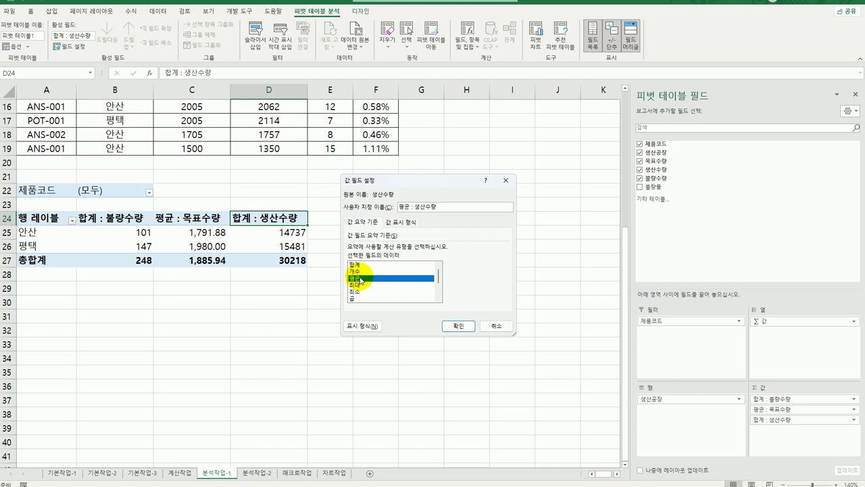
- Format the 생산수량 value field as 숫자 with a thousands separator and 2 decimal places, and apply its field settings
{"action": "left_click", "coordinate": [365, 327]}
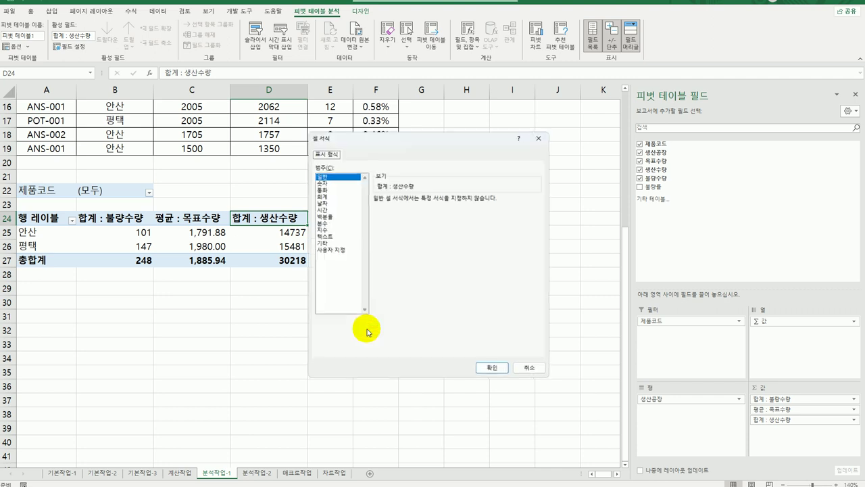
{"action": "left_click_drag", "start_coordinate": [399, 138], "coordinate": [518, 139]}
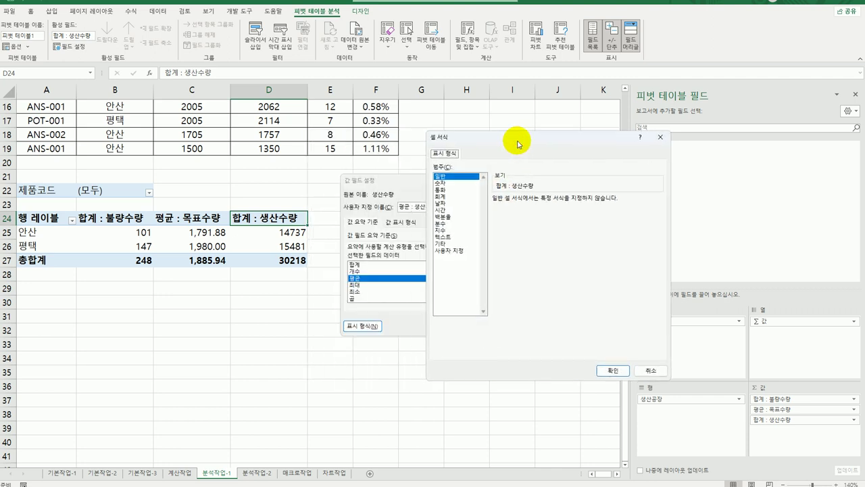
{"action": "left_click", "coordinate": [465, 184]}
{"action": "left_click", "coordinate": [530, 212]}
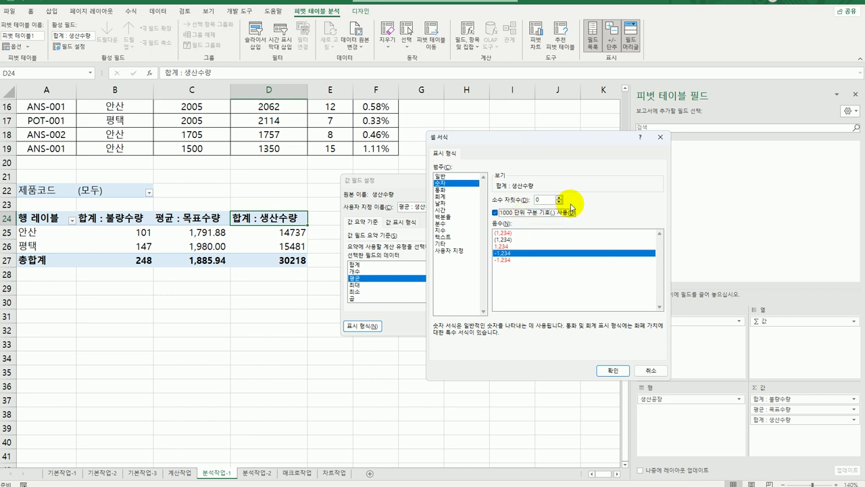
{"action": "left_click", "coordinate": [559, 197]}
{"action": "left_click", "coordinate": [558, 197]}
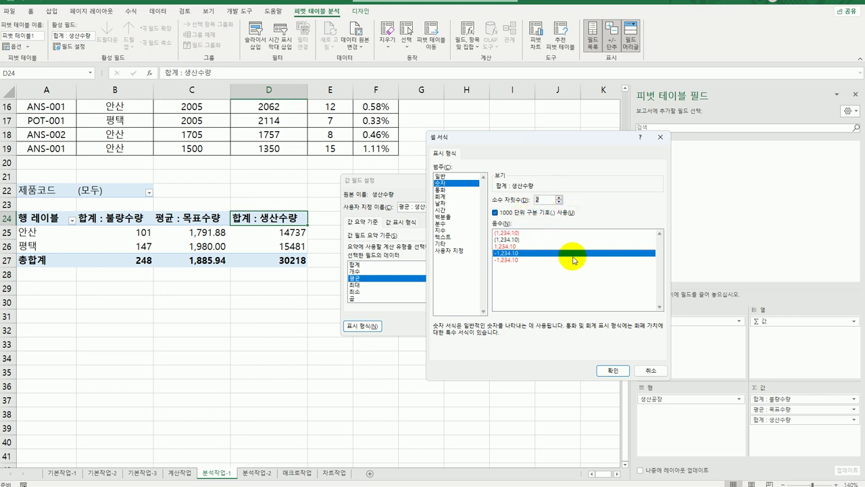
{"action": "left_click", "coordinate": [611, 370]}
{"action": "left_click", "coordinate": [457, 327]}
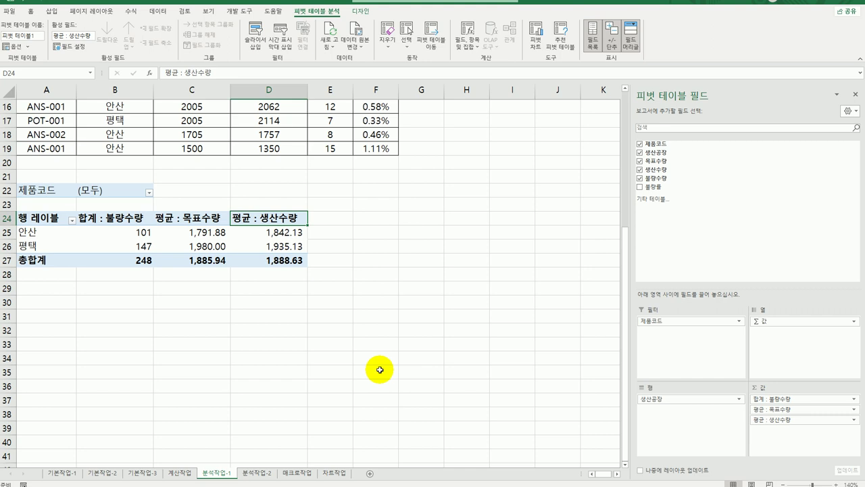
- Apply the medium (중간) pivot table style with black header and total rows and light blue body rows to the pivot table
{"action": "left_click", "coordinate": [35, 220]}
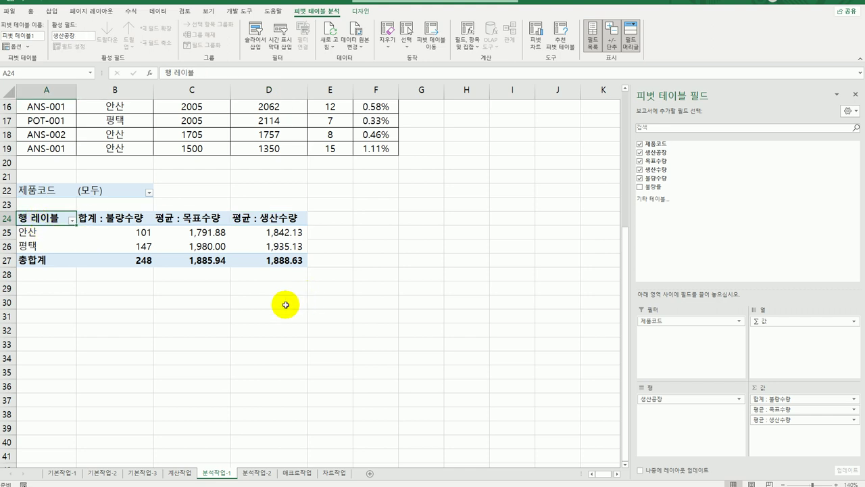
{"action": "left_click", "coordinate": [363, 12]}
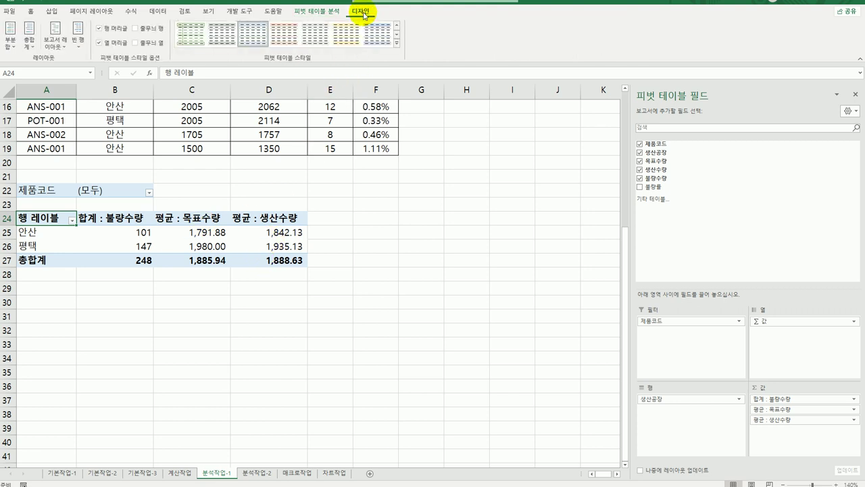
{"action": "left_click", "coordinate": [400, 44]}
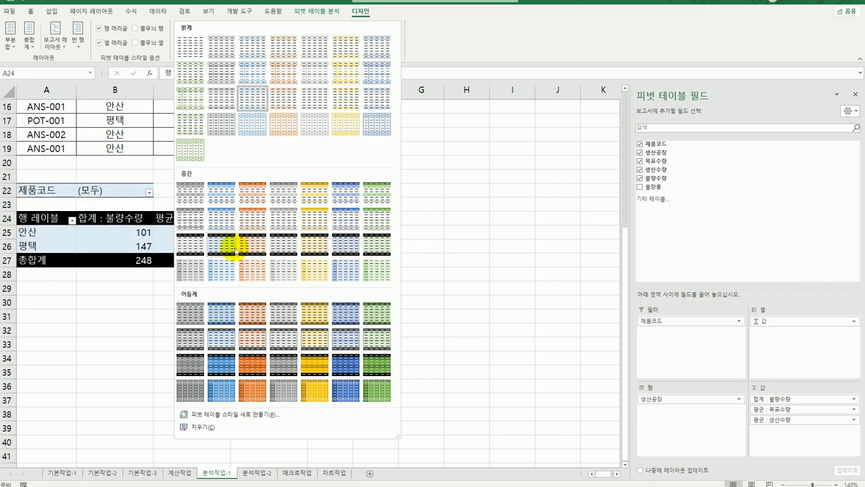
{"action": "left_click", "coordinate": [229, 254]}
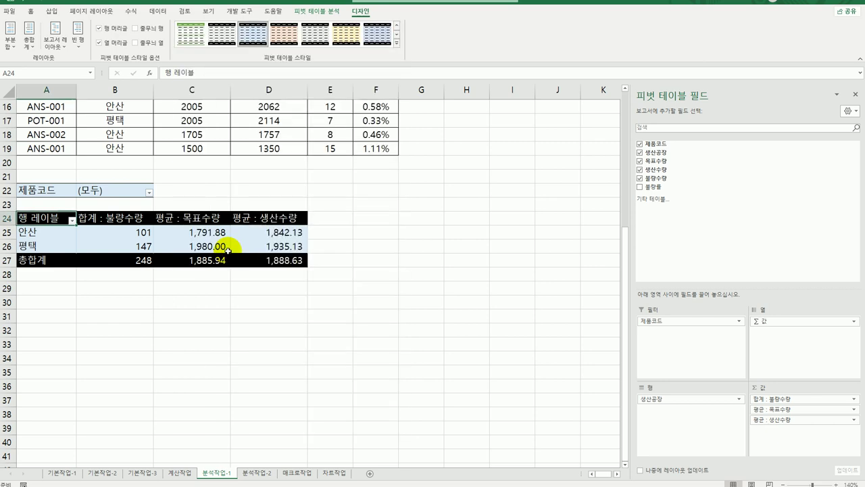
{"action": "left_click", "coordinate": [416, 314]}
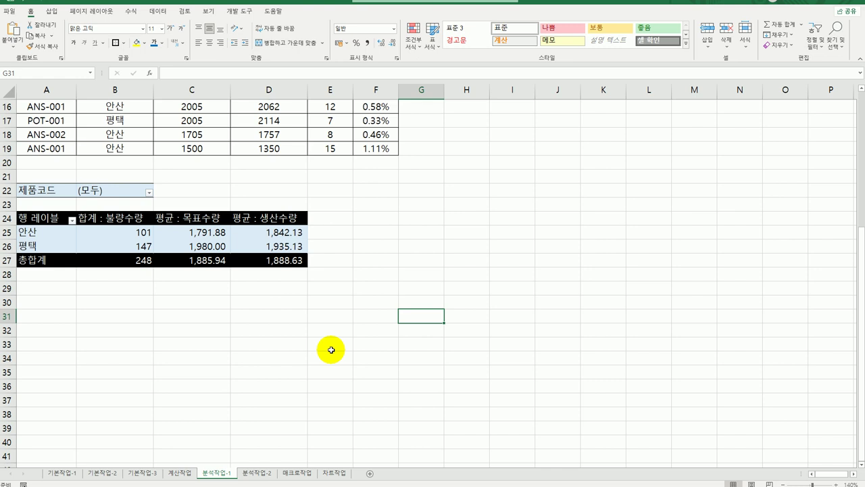
- Go to sheet 분석작업-2 and autofit the width of the 총판매액 column (F)
{"action": "left_click", "coordinate": [266, 476]}
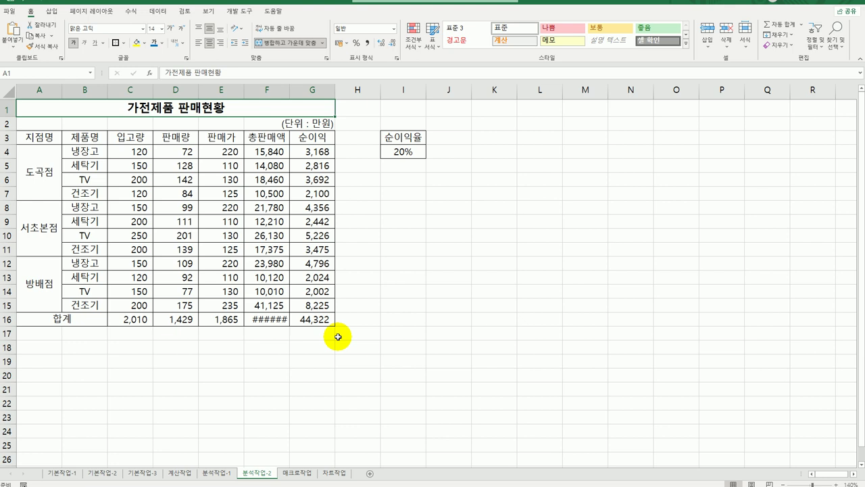
{"action": "left_click", "coordinate": [175, 194]}
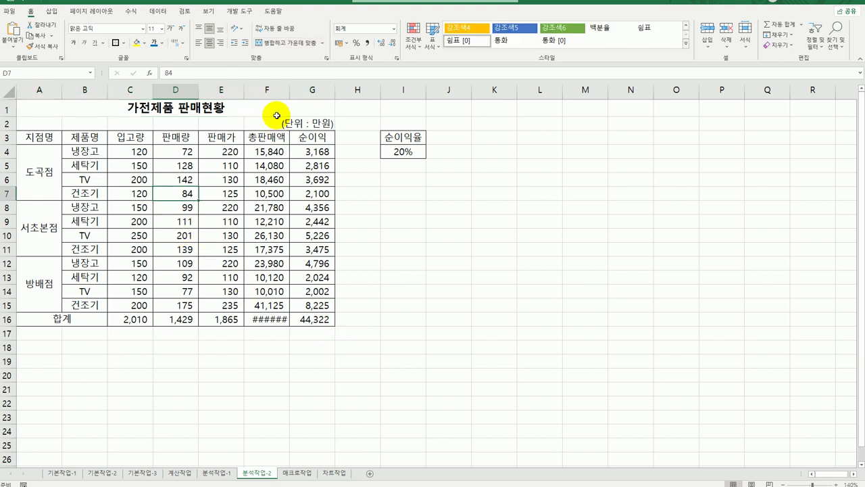
{"action": "double_click", "coordinate": [289, 90]}
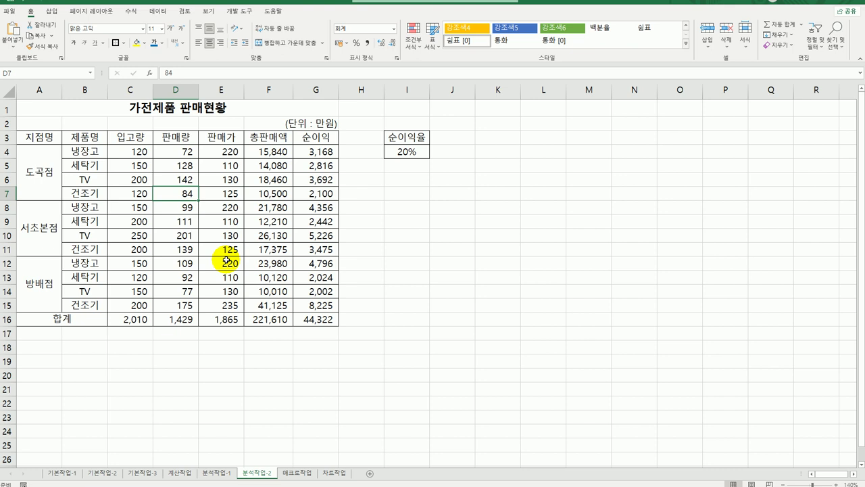
- Define the name 순이익율 for cell I4 and the name 순이익합계 for cell G16
{"action": "left_click", "coordinate": [417, 152]}
{"action": "left_click", "coordinate": [34, 72]}
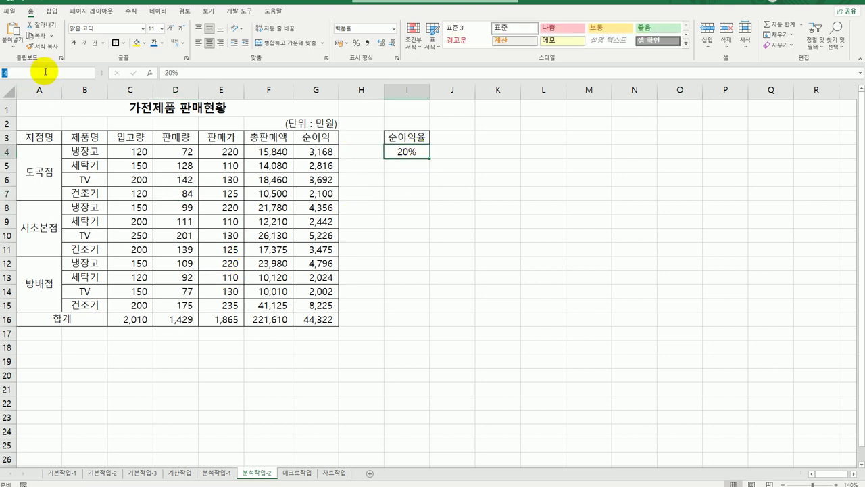
{"action": "type", "text": "tnsdldlrdbf"}
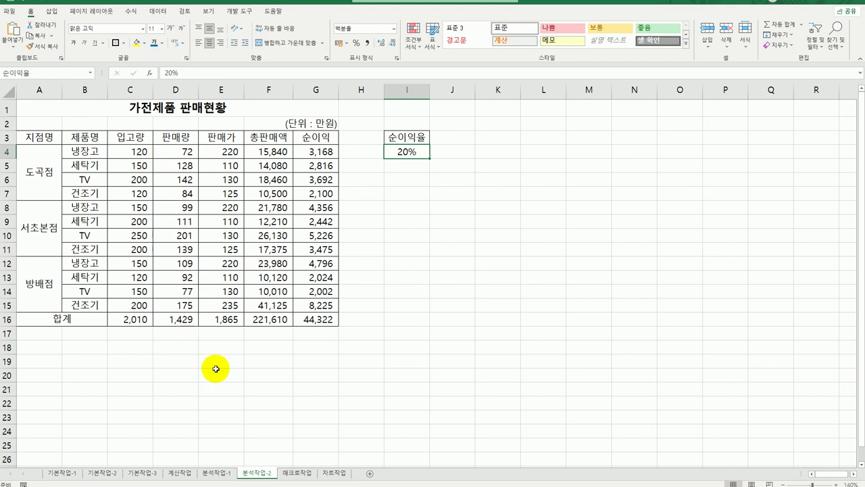
{"action": "left_click", "coordinate": [307, 318]}
{"action": "left_click", "coordinate": [26, 70]}
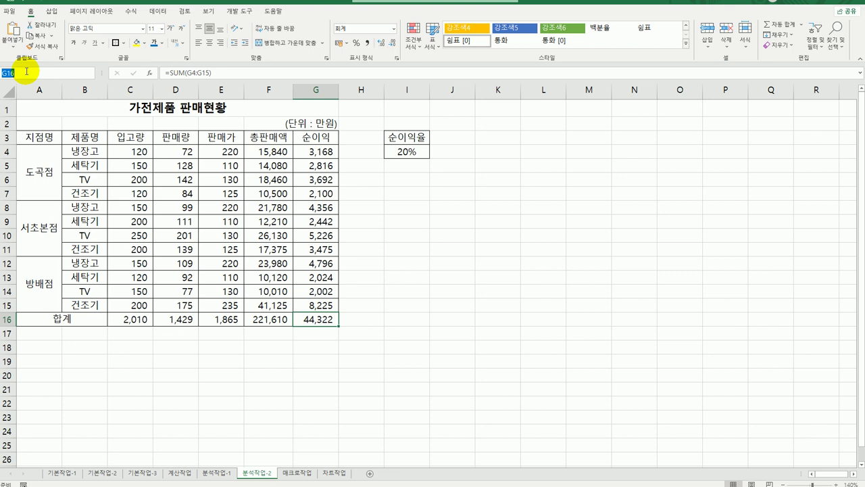
{"action": "type", "text": "tnsdldlrdb"}
{"action": "key", "text": "Return"}
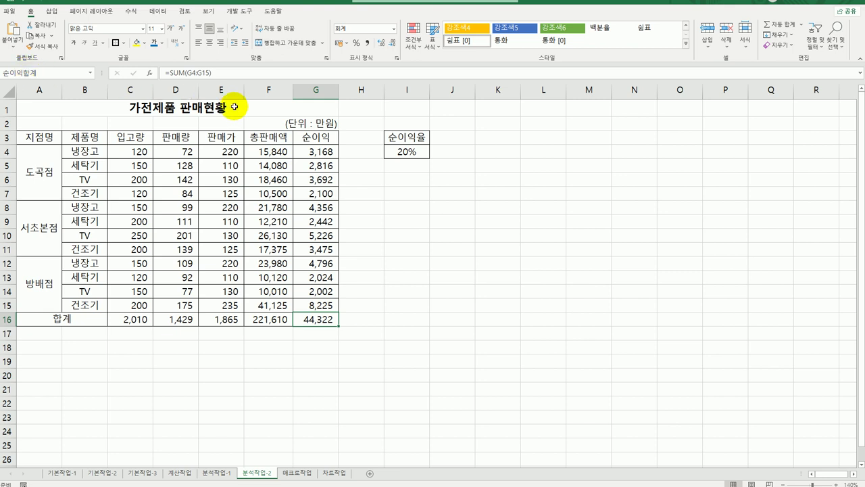
- Add a scenario named 순이익율증가 with an empty comment that changes cell I4 (순이익율) to 25%
{"action": "left_click", "coordinate": [404, 153]}
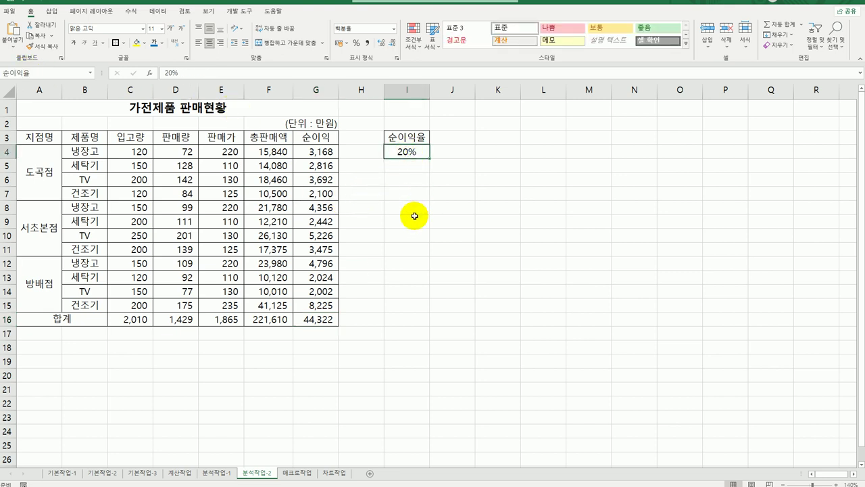
{"action": "left_click", "coordinate": [158, 11]}
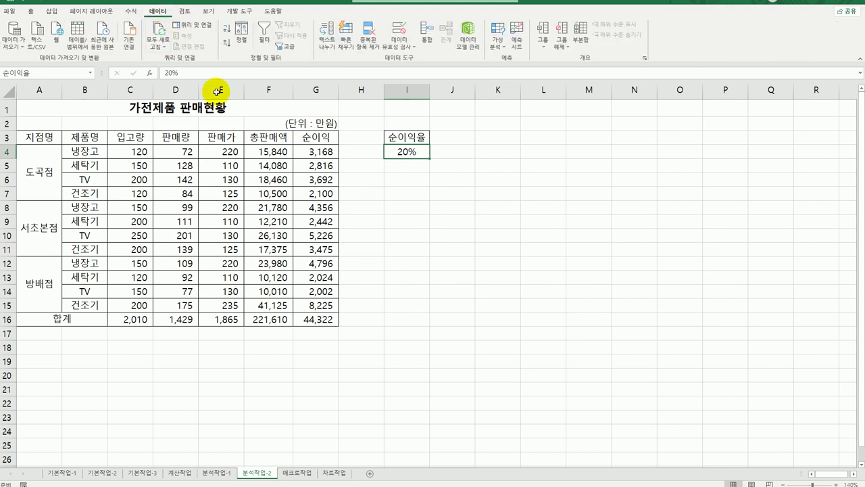
{"action": "left_click", "coordinate": [499, 44]}
{"action": "left_click", "coordinate": [521, 59]}
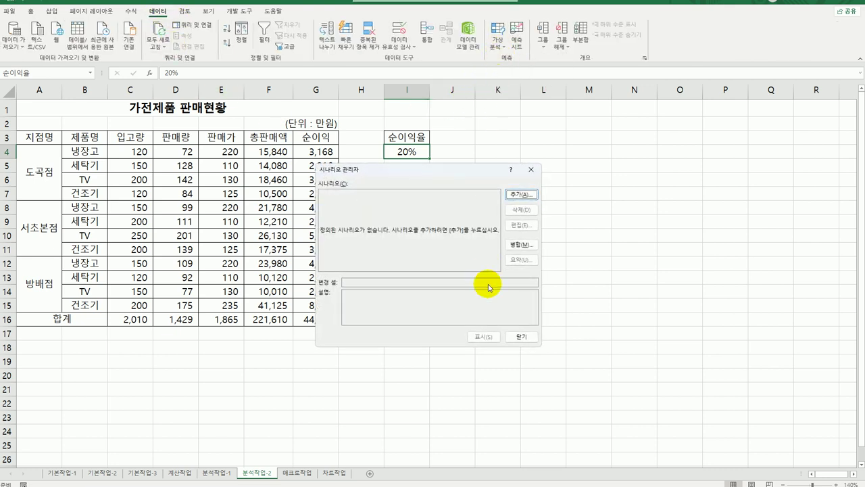
{"action": "left_click_drag", "start_coordinate": [430, 171], "coordinate": [587, 130]}
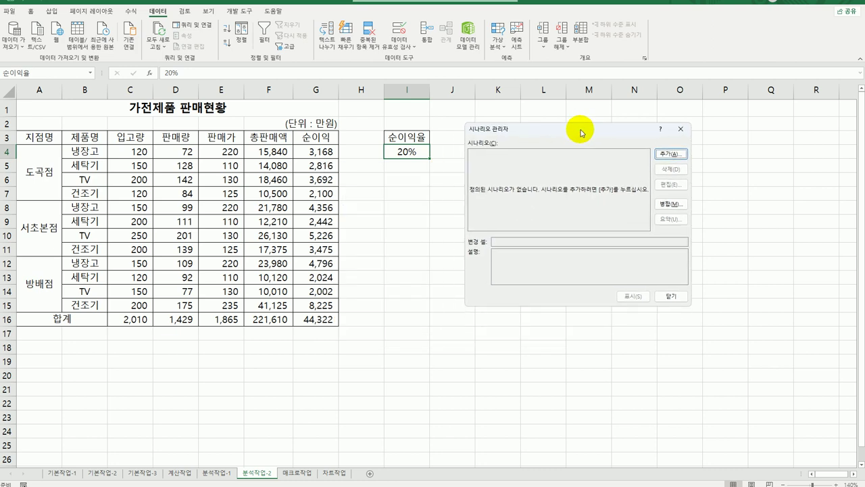
{"action": "left_click", "coordinate": [672, 155]}
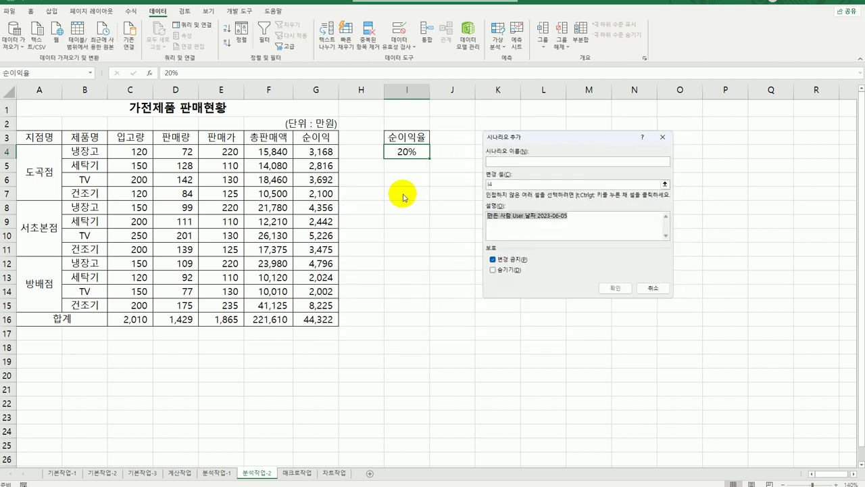
{"action": "key", "text": "Delete"}
{"action": "left_click", "coordinate": [517, 162]}
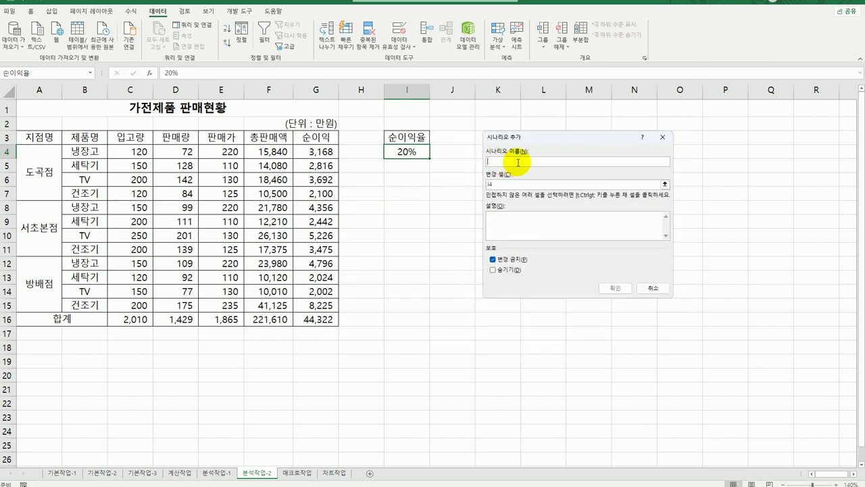
{"action": "type", "text": "순이익율증가"}
{"action": "left_click", "coordinate": [505, 183]}
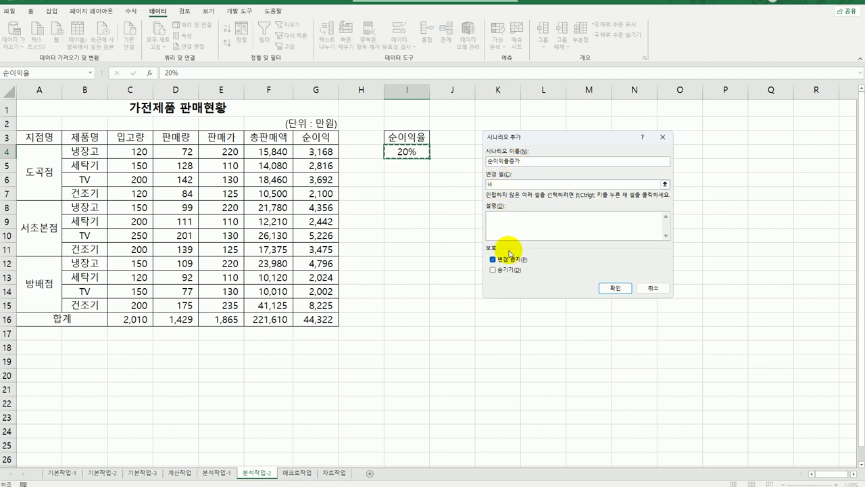
{"action": "left_click", "coordinate": [615, 288]}
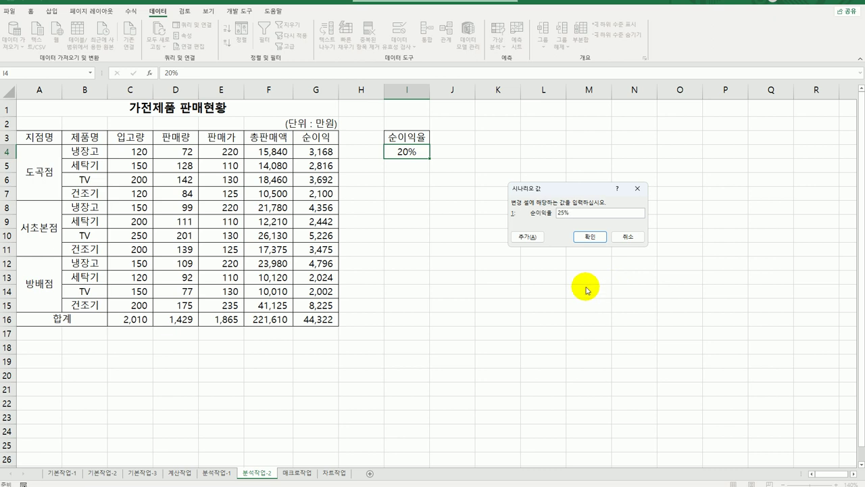
{"action": "type", "text": "25%"}
{"action": "left_click", "coordinate": [527, 237]}
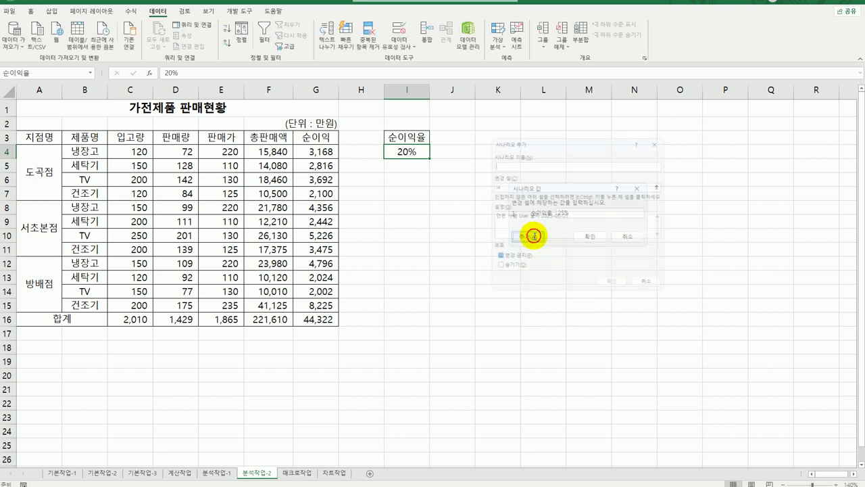
- Add a scenario named 순이익율감소 with an empty comment that changes cell I4 (순이익율) to 15%
{"action": "left_click_drag", "start_coordinate": [572, 222], "coordinate": [466, 215]}
{"action": "key", "text": "Delete"}
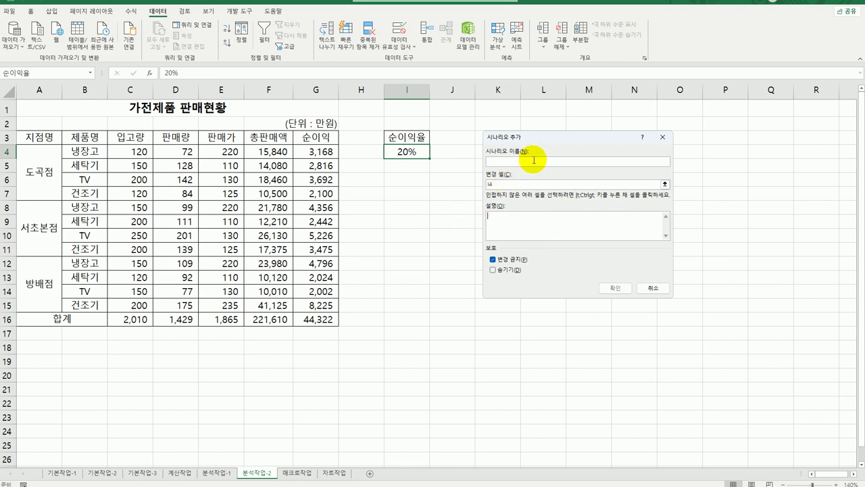
{"action": "left_click", "coordinate": [529, 160]}
{"action": "type", "text": "순이익율"}
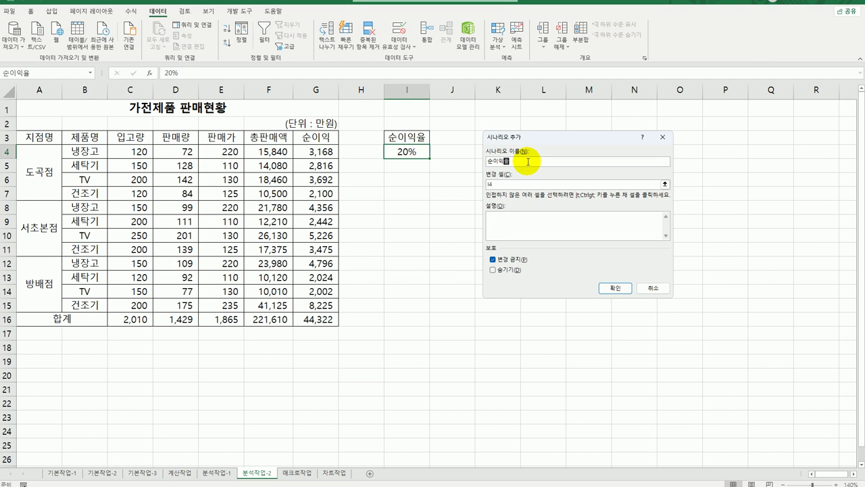
{"action": "type", "text": "률감소"}
{"action": "key", "text": "Tab"}
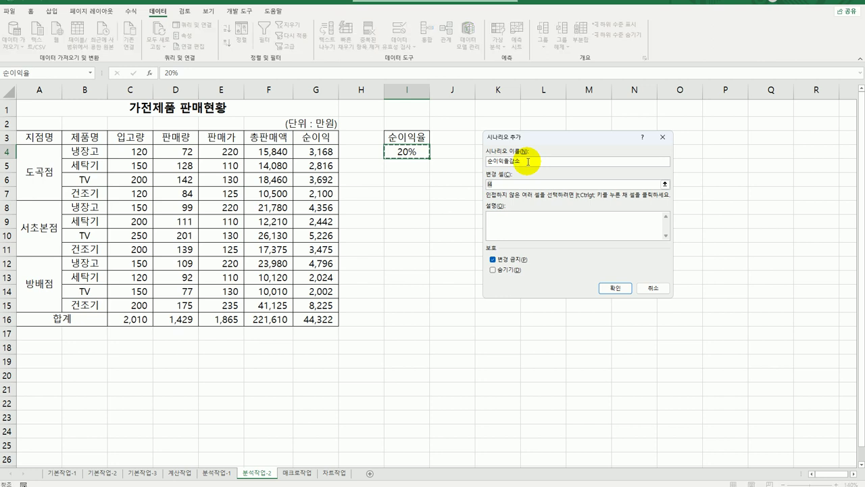
{"action": "left_click", "coordinate": [615, 288]}
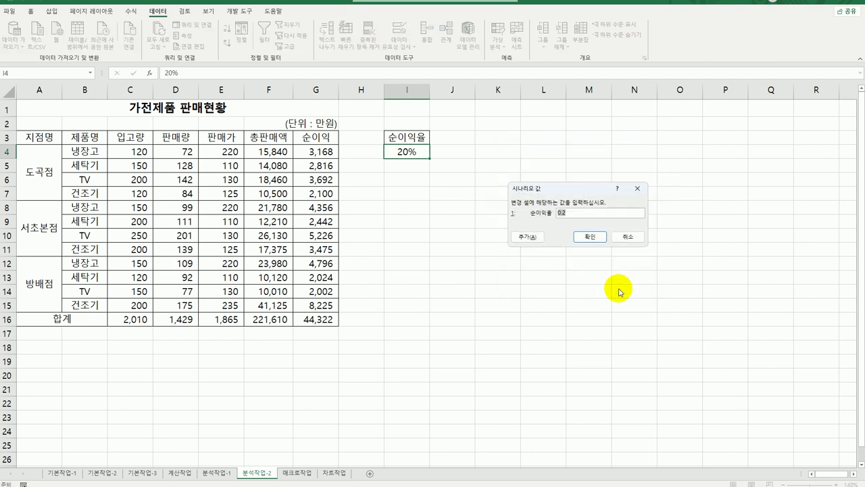
{"action": "type", "text": "15"}
{"action": "left_click", "coordinate": [589, 238]}
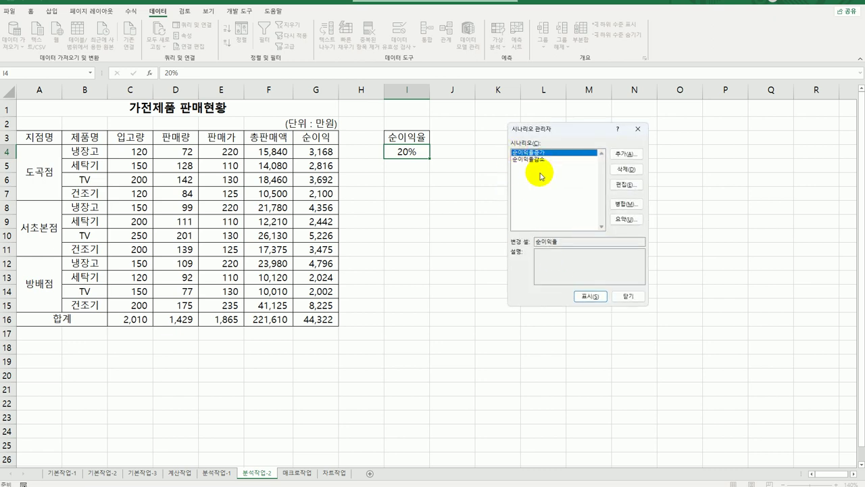
- Generate a 시나리오 요약 report from the scenarios with G16 as the result cell
{"action": "left_click", "coordinate": [625, 219]}
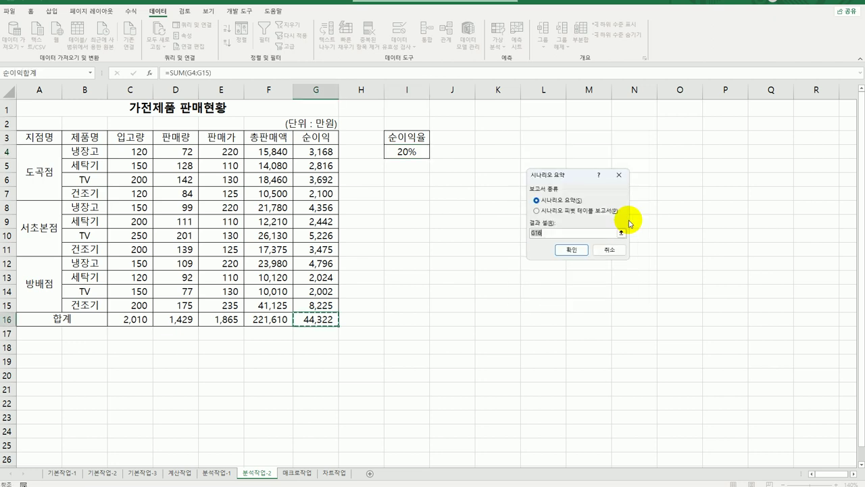
{"action": "left_click", "coordinate": [548, 234]}
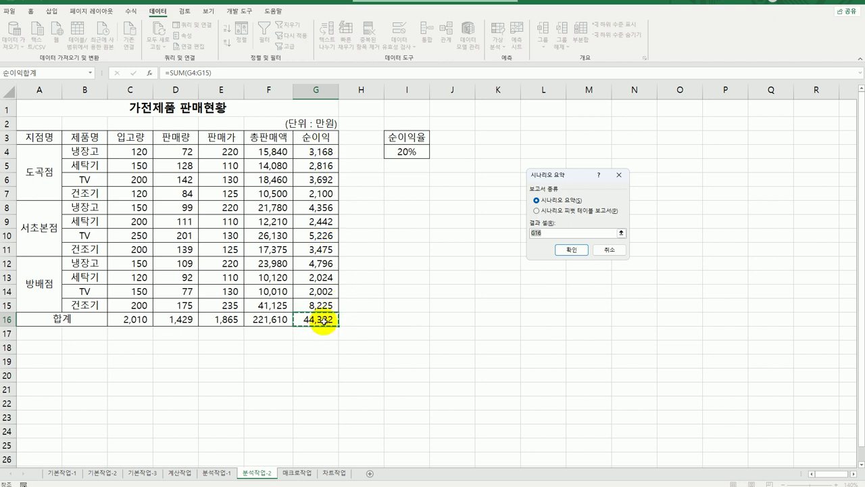
{"action": "left_click", "coordinate": [323, 320]}
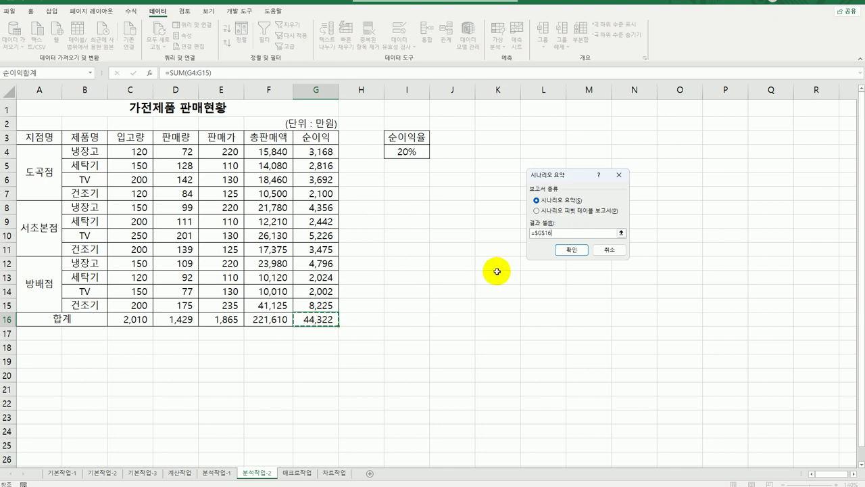
{"action": "left_click", "coordinate": [571, 252]}
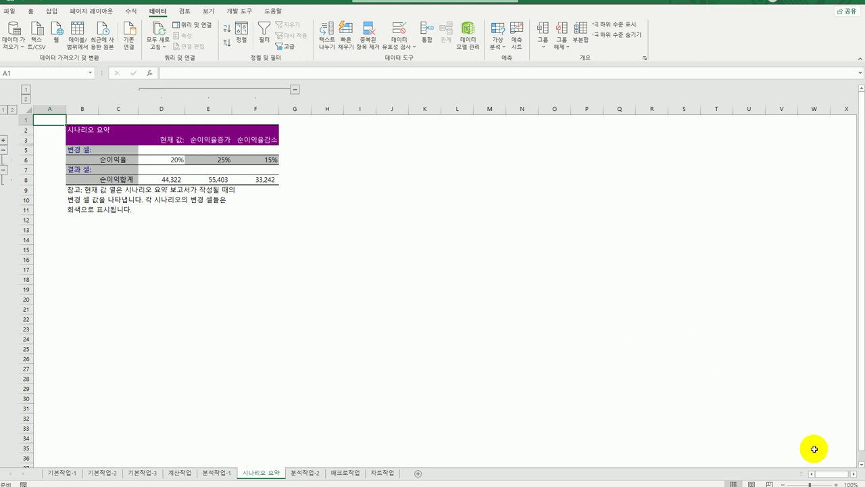
{"action": "left_click", "coordinate": [836, 484]}
{"action": "left_click", "coordinate": [836, 484]}
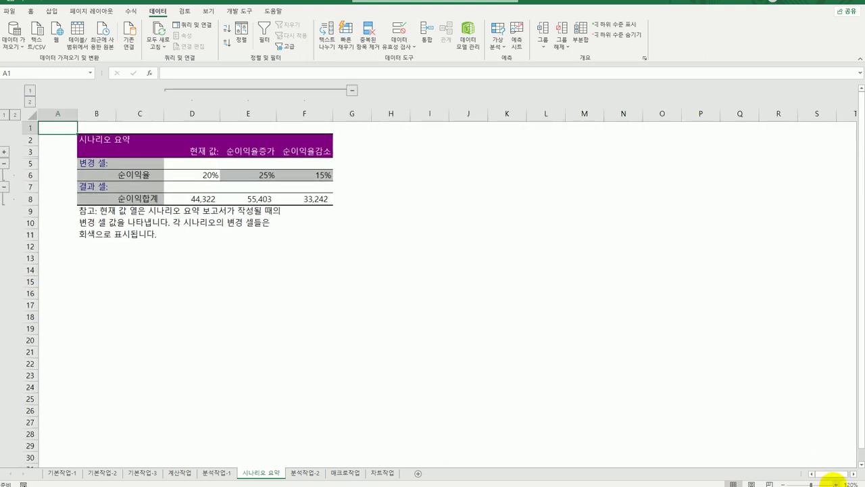
{"action": "left_click", "coordinate": [836, 483]}
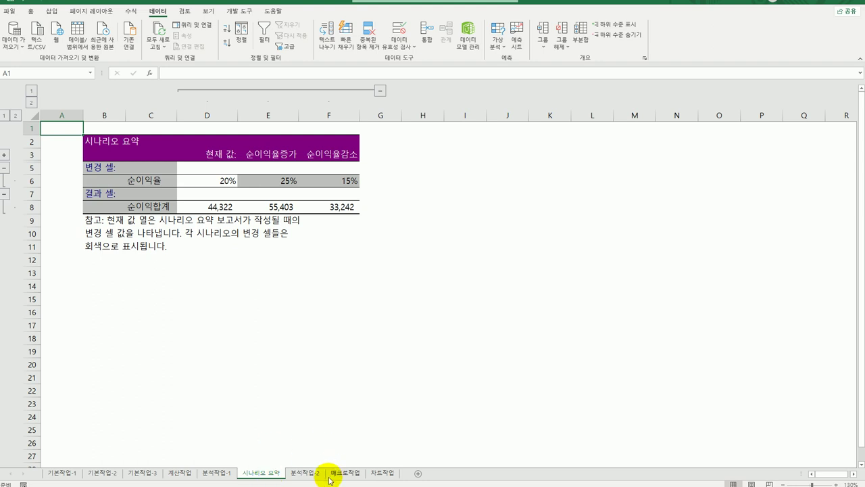
- On the 매크로작업 sheet, draw a bevel (빗면) rectangle over H2:I3 and label it 달성률
{"action": "left_click", "coordinate": [354, 474]}
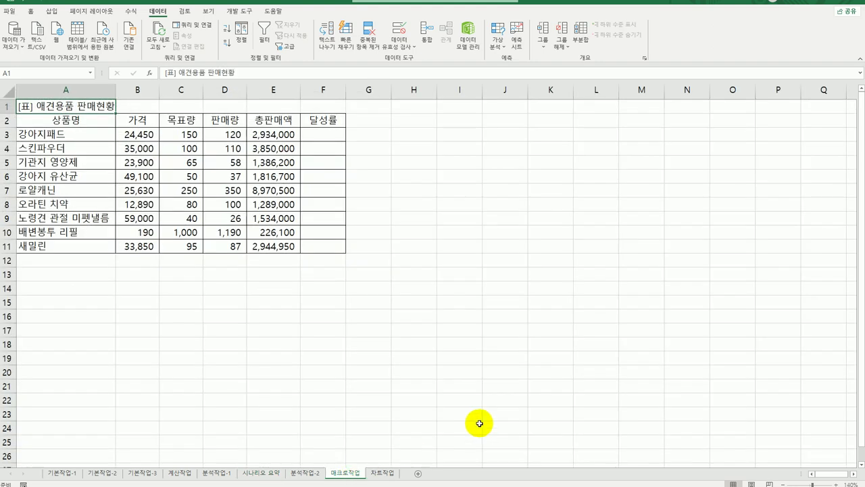
{"action": "left_click", "coordinate": [474, 398]}
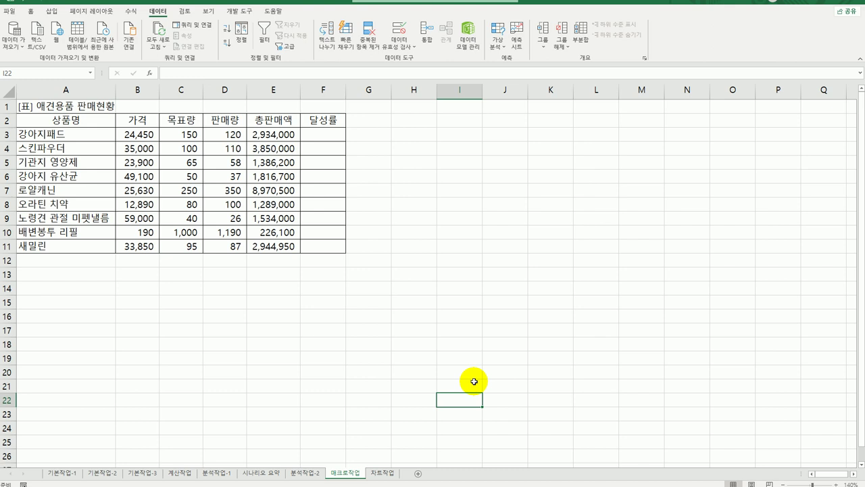
{"action": "left_click", "coordinate": [52, 13]}
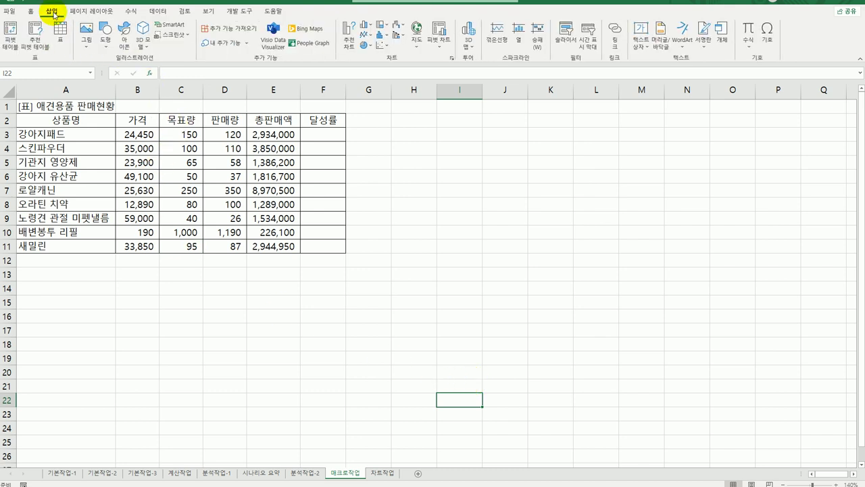
{"action": "left_click", "coordinate": [108, 42]}
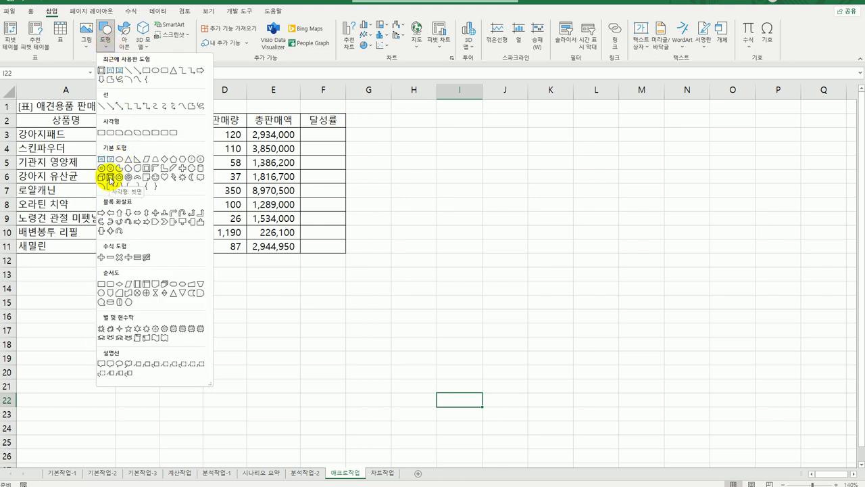
{"action": "left_click", "coordinate": [110, 178]}
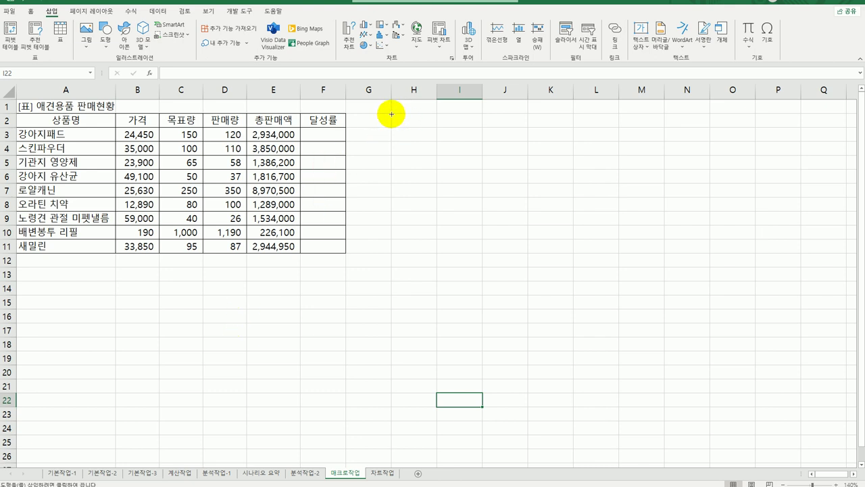
{"action": "left_click_drag", "start_coordinate": [392, 114], "coordinate": [471, 141]}
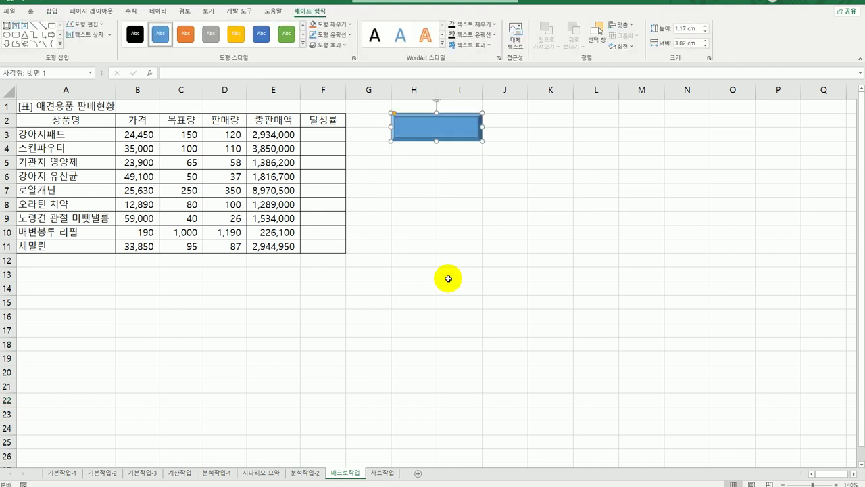
{"action": "type", "text": "달서"}
- Assign a macro named 달성률 to the bevel shape and start recording it in the current workbook
{"action": "right_click", "coordinate": [449, 131]}
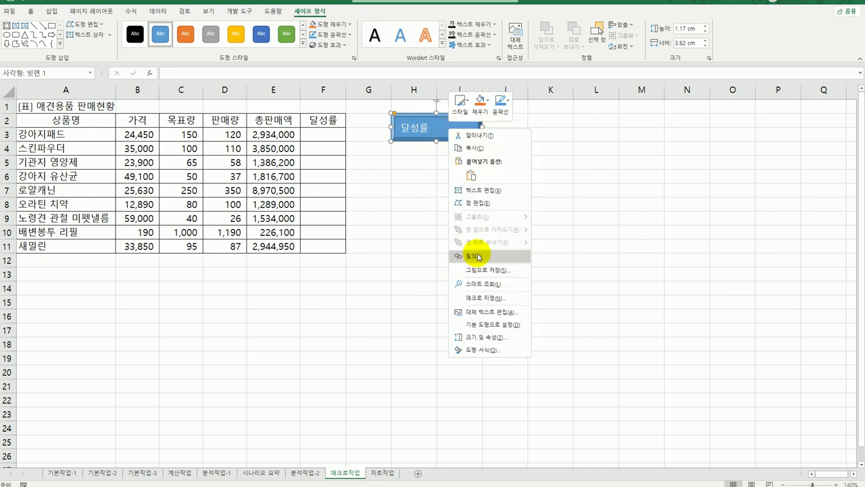
{"action": "left_click", "coordinate": [484, 298]}
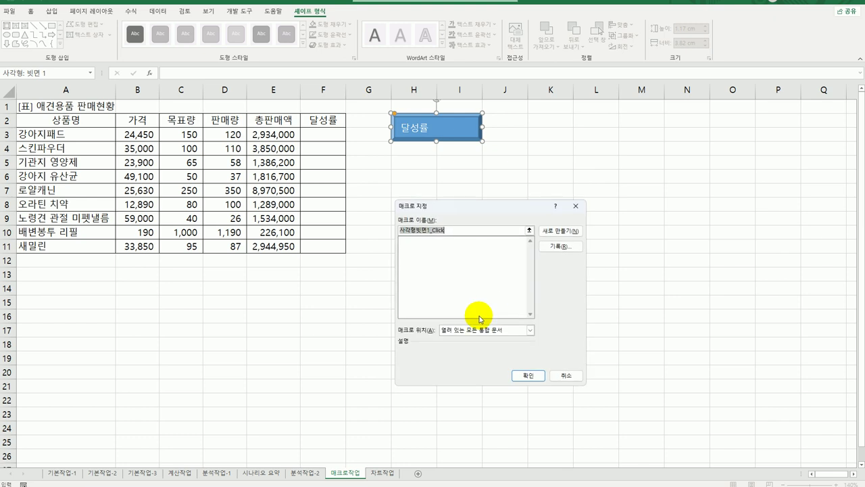
{"action": "type", "text": "달성률"}
{"action": "left_click", "coordinate": [567, 246]}
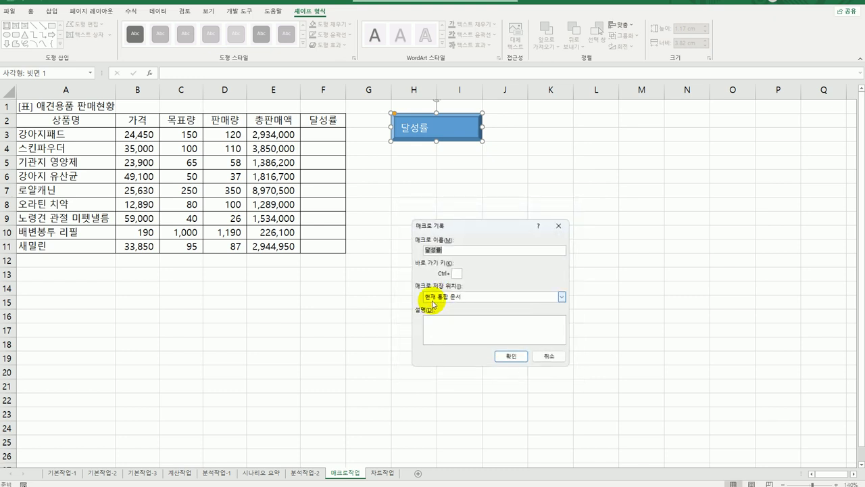
{"action": "left_click", "coordinate": [499, 352]}
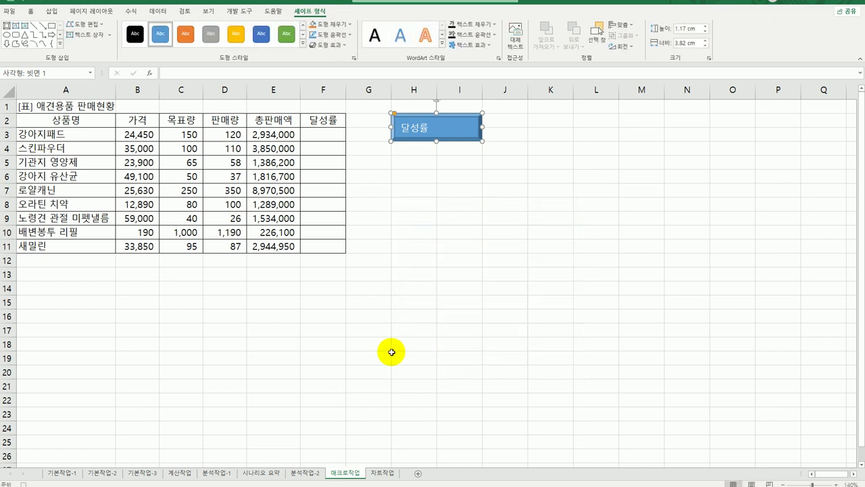
- Enter the formula =D3/C3 in cell F3 to calculate the first product's 달성률
{"action": "left_click", "coordinate": [312, 134]}
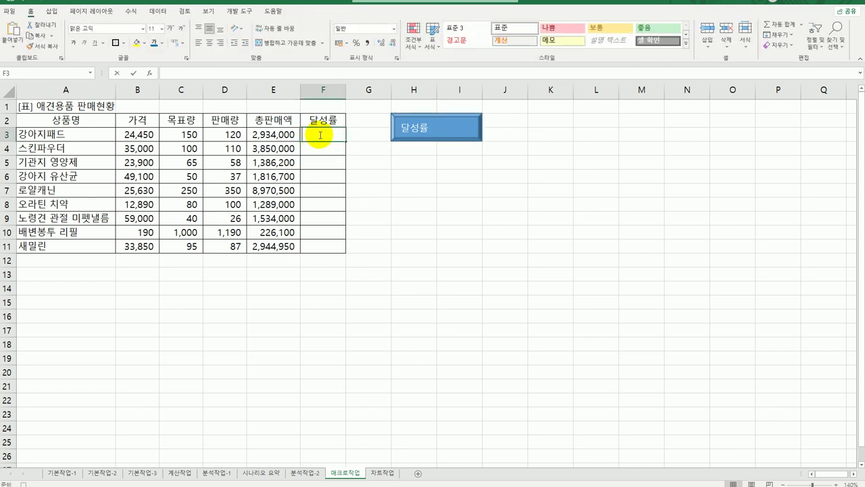
{"action": "type", "text": "="}
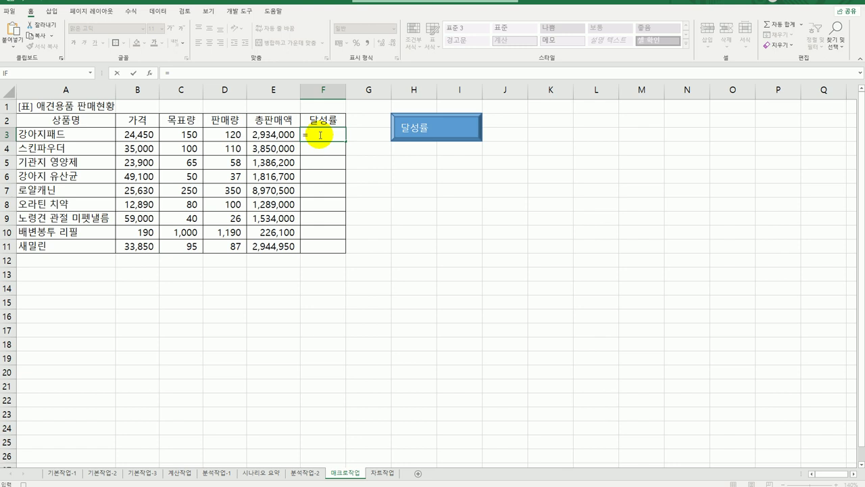
{"action": "left_click", "coordinate": [220, 133]}
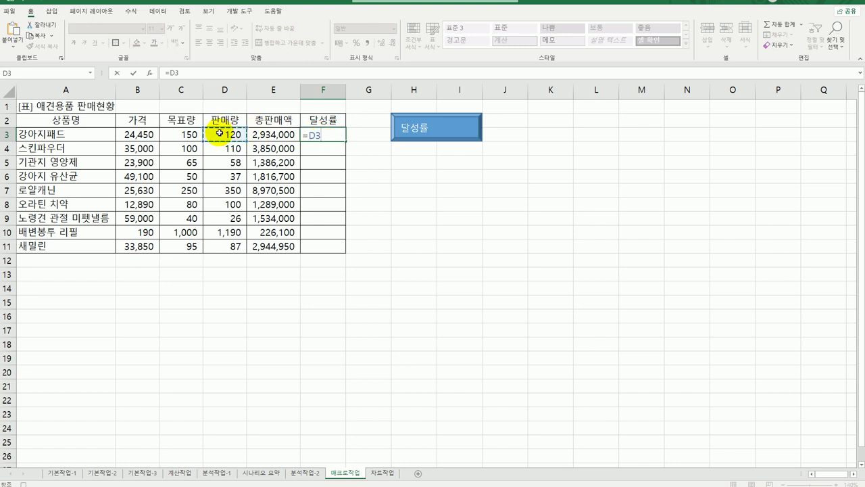
{"action": "type", "text": "/"}
{"action": "left_click", "coordinate": [170, 135]}
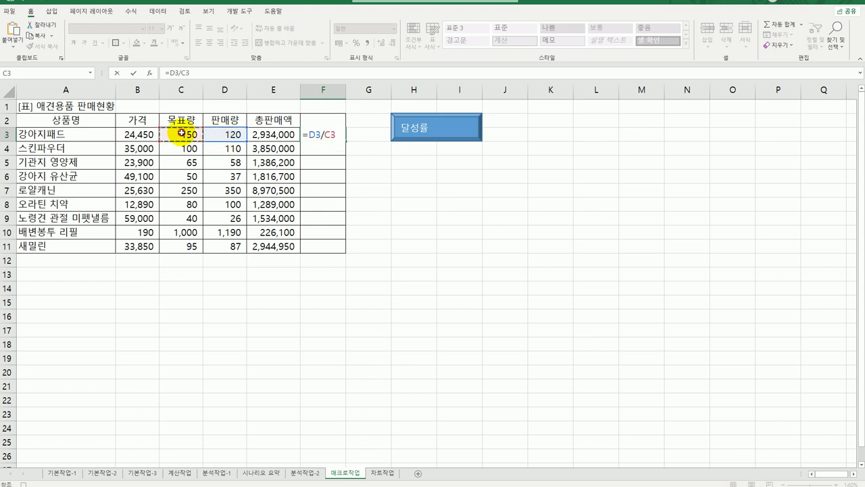
{"action": "key", "text": "Return"}
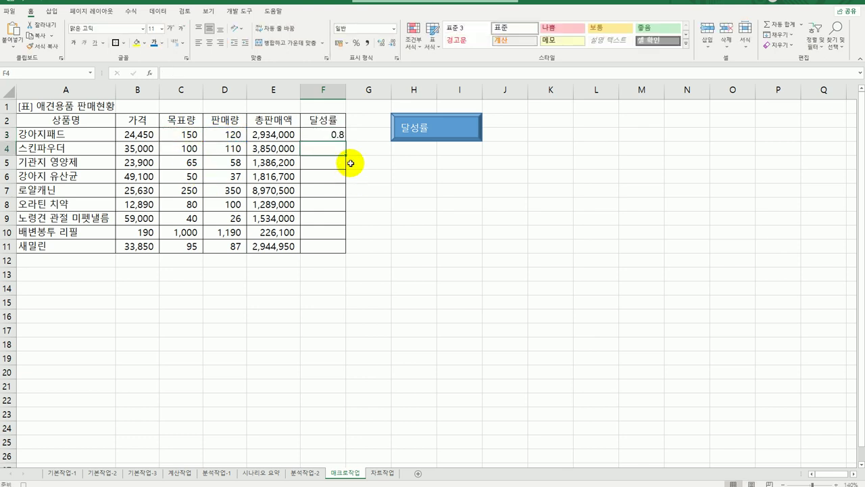
- Fill the F3 formula down through F11 and stop recording the 달성률 macro
{"action": "left_click", "coordinate": [339, 135]}
{"action": "left_click_drag", "start_coordinate": [346, 141], "coordinate": [340, 250]}
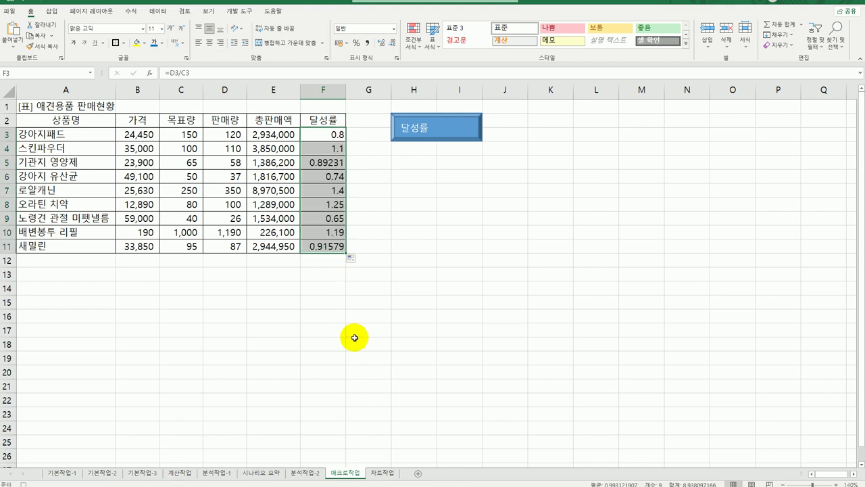
{"action": "left_click", "coordinate": [335, 246]}
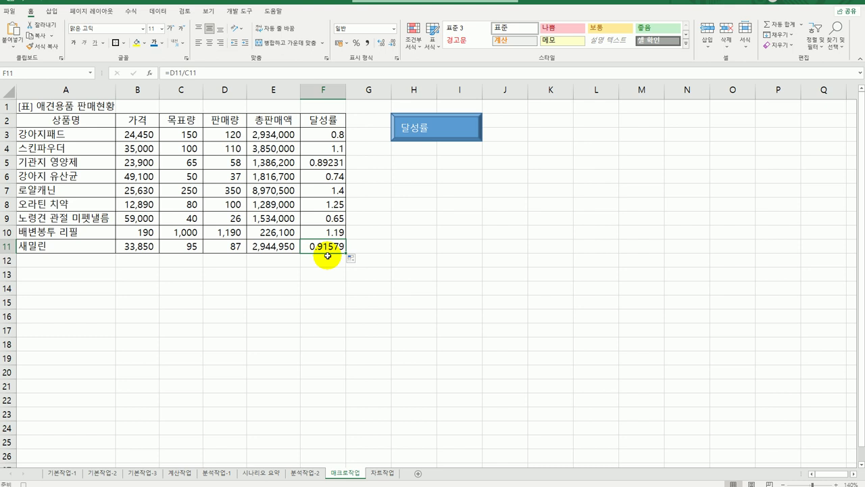
{"action": "left_click", "coordinate": [238, 11]}
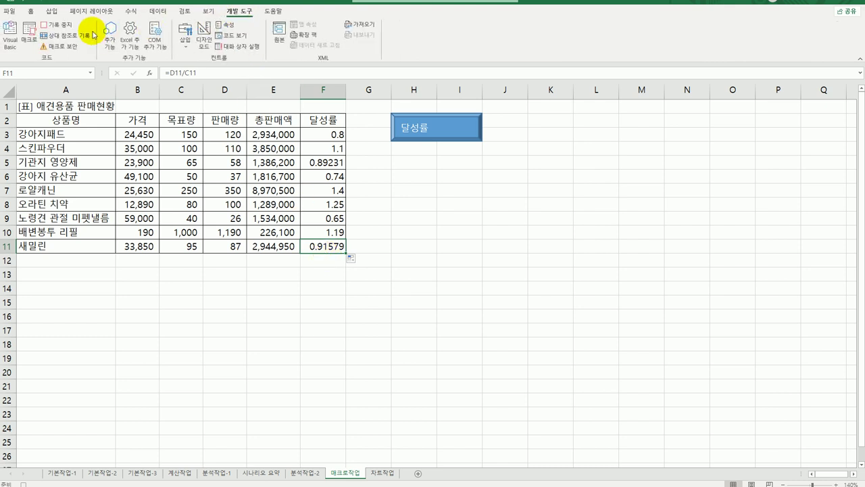
{"action": "left_click", "coordinate": [59, 25]}
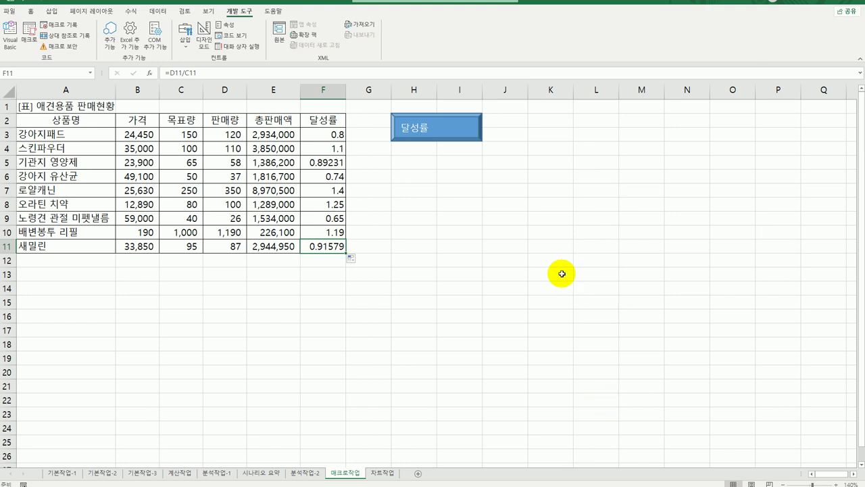
{"action": "left_click", "coordinate": [508, 329]}
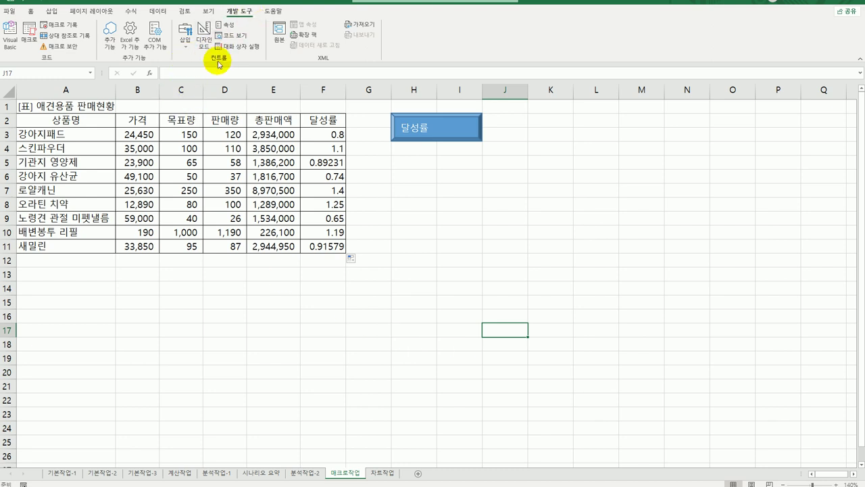
- Draw a form control button over H5:I6, assign a macro named 서식 and start recording it in the current workbook
{"action": "left_click", "coordinate": [185, 34]}
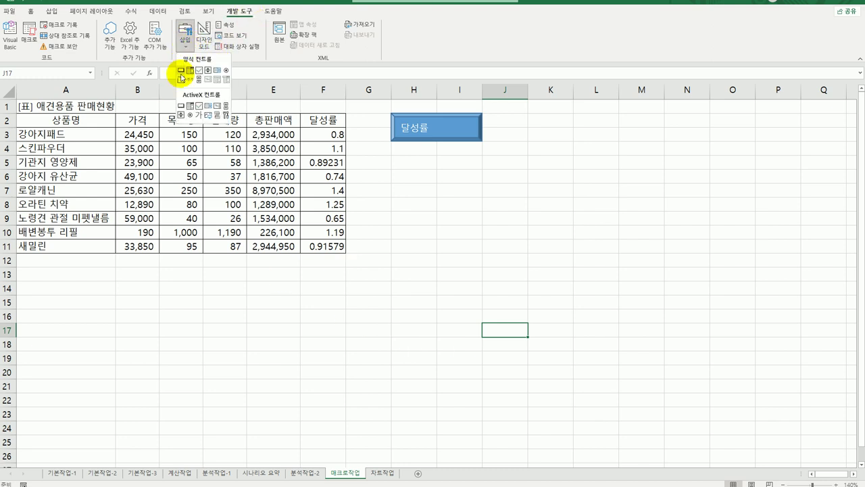
{"action": "left_click", "coordinate": [181, 70]}
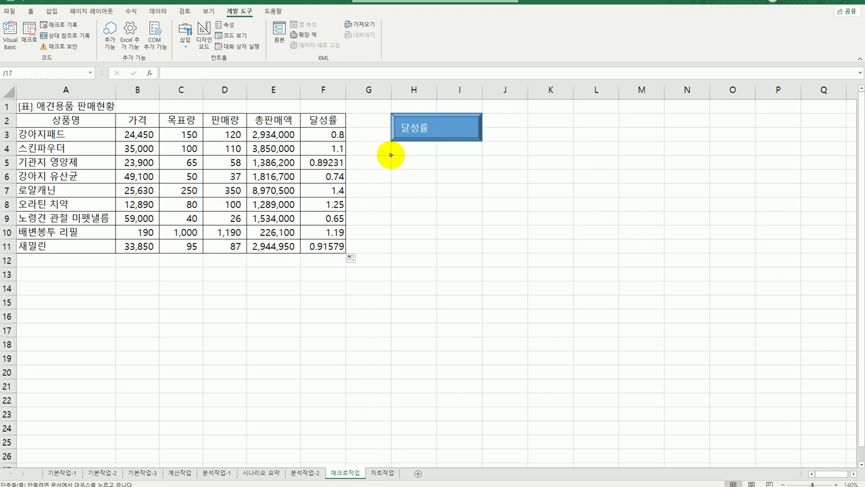
{"action": "left_click_drag", "start_coordinate": [390, 156], "coordinate": [474, 181]}
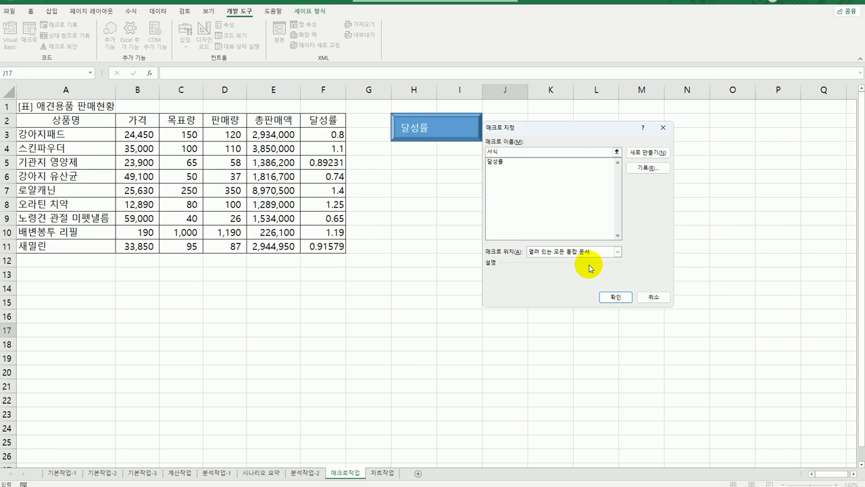
{"action": "left_click", "coordinate": [647, 168]}
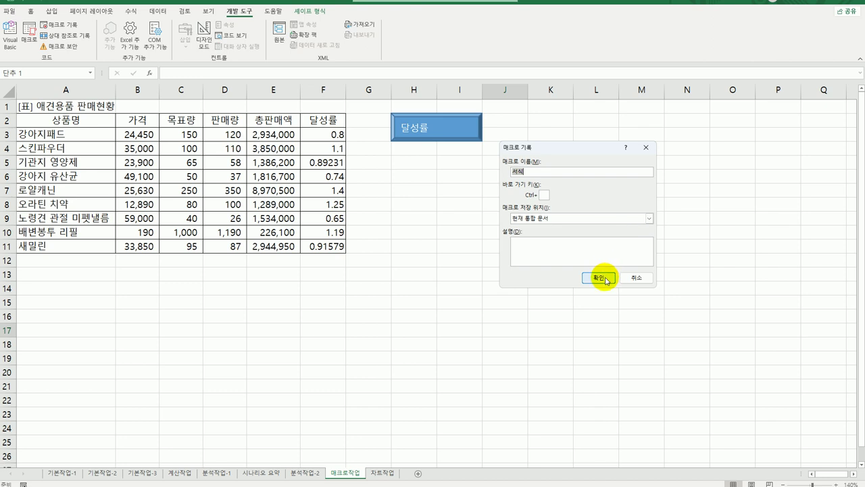
{"action": "left_click", "coordinate": [599, 278]}
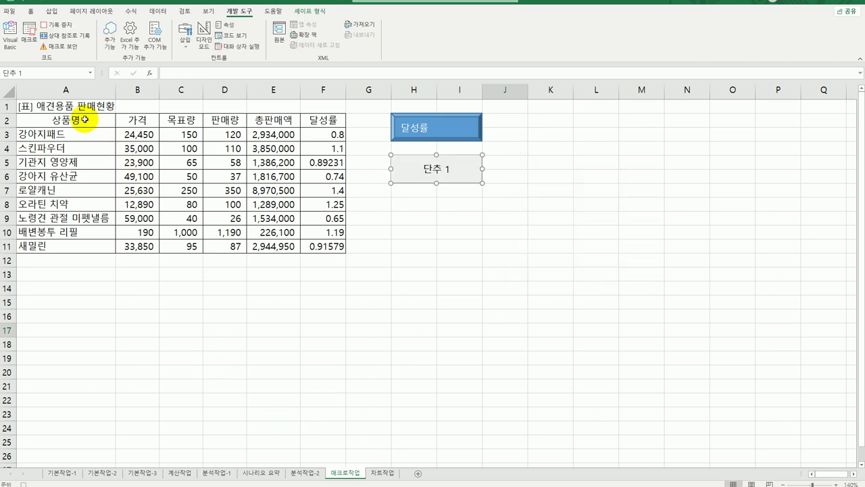
- Fill the header cells A2:F2 with the standard orange color
{"action": "left_click_drag", "start_coordinate": [110, 120], "coordinate": [329, 120]}
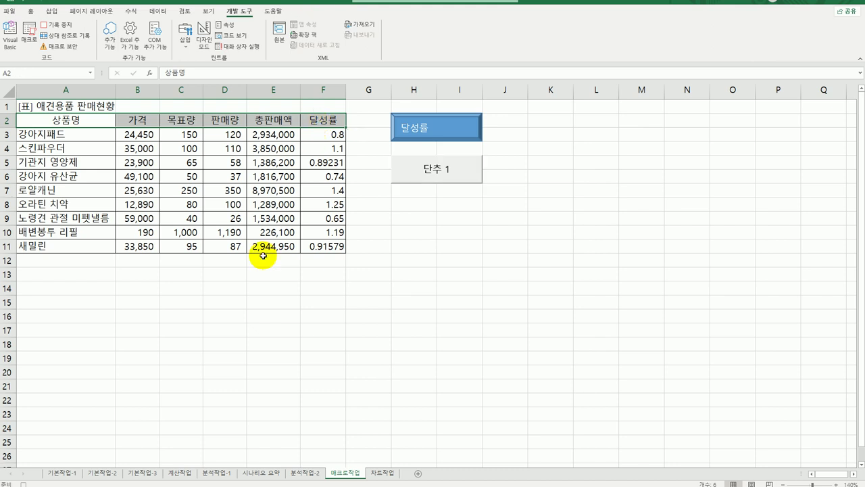
{"action": "left_click", "coordinate": [31, 11]}
{"action": "left_click", "coordinate": [144, 43]}
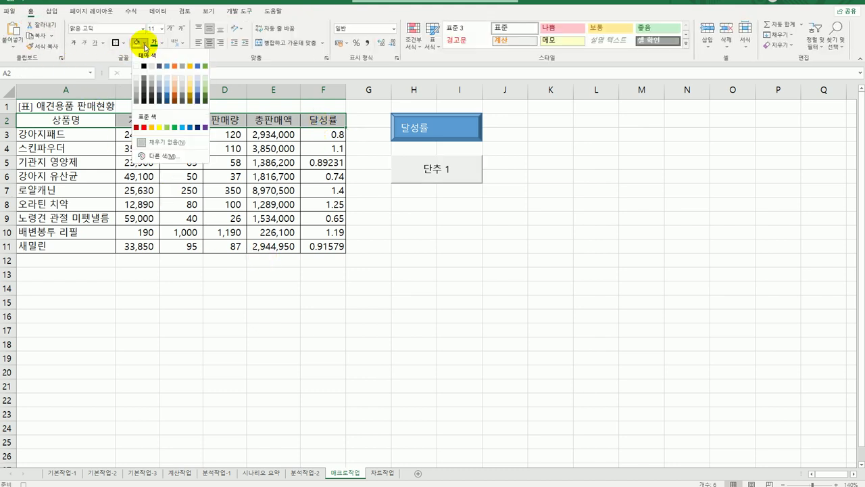
{"action": "left_click", "coordinate": [151, 127]}
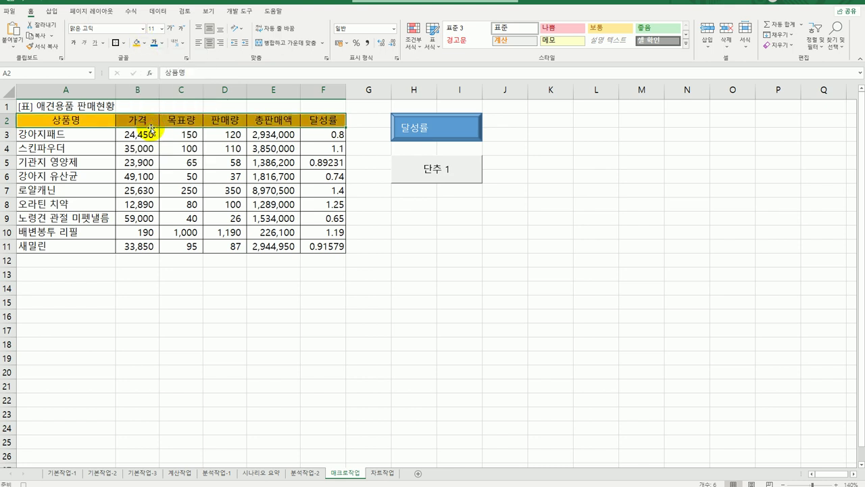
- Apply the percent style to F3:F11 and stop recording the 서식 macro
{"action": "left_click", "coordinate": [319, 134]}
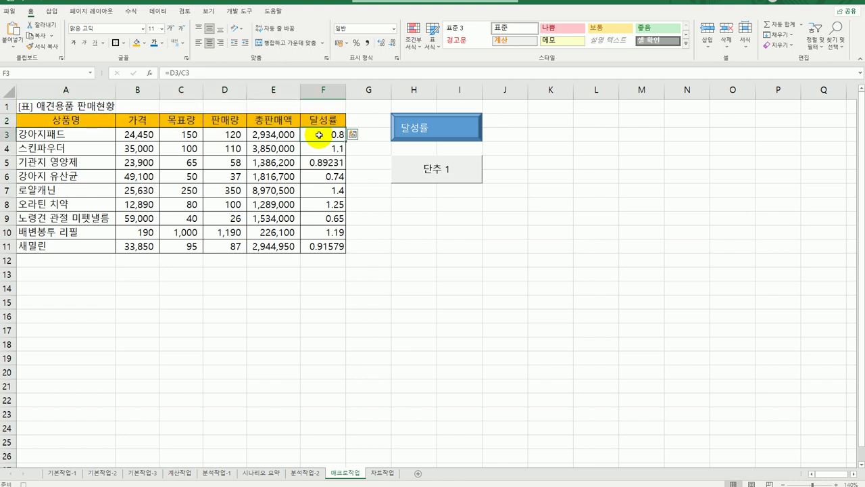
{"action": "left_click_drag", "start_coordinate": [319, 134], "coordinate": [312, 248]}
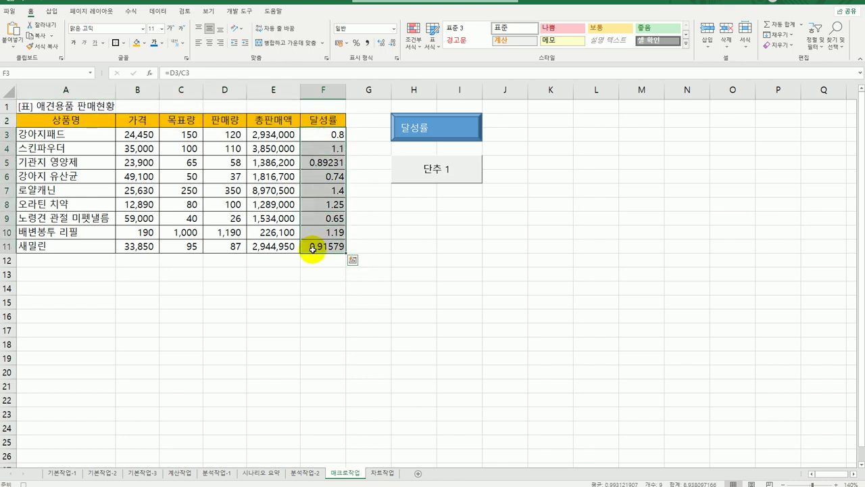
{"action": "left_click", "coordinate": [356, 43]}
{"action": "left_click", "coordinate": [317, 250]}
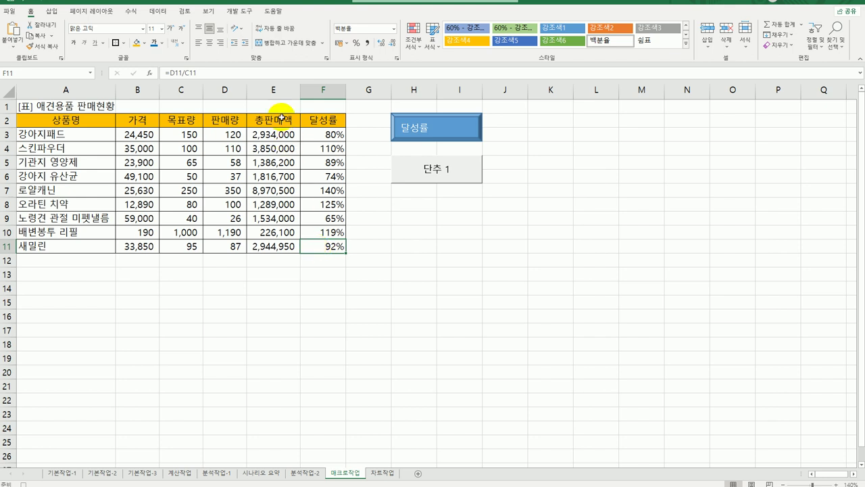
{"action": "left_click", "coordinate": [239, 11]}
{"action": "left_click", "coordinate": [55, 25]}
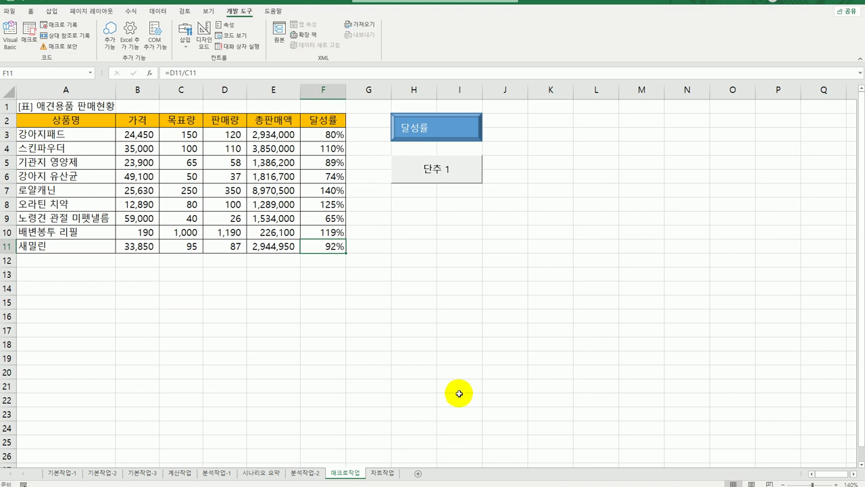
- Replace the caption of the form button over H5:I6 with 서식
{"action": "right_click", "coordinate": [413, 176]}
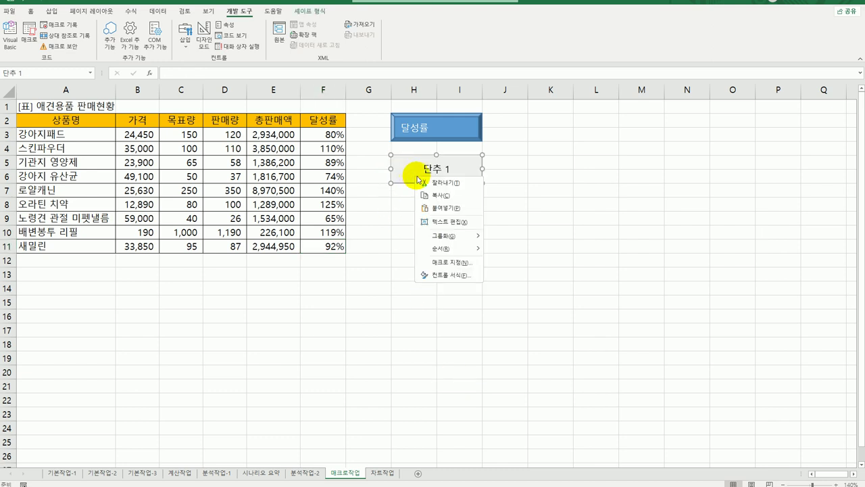
{"action": "left_click", "coordinate": [456, 223]}
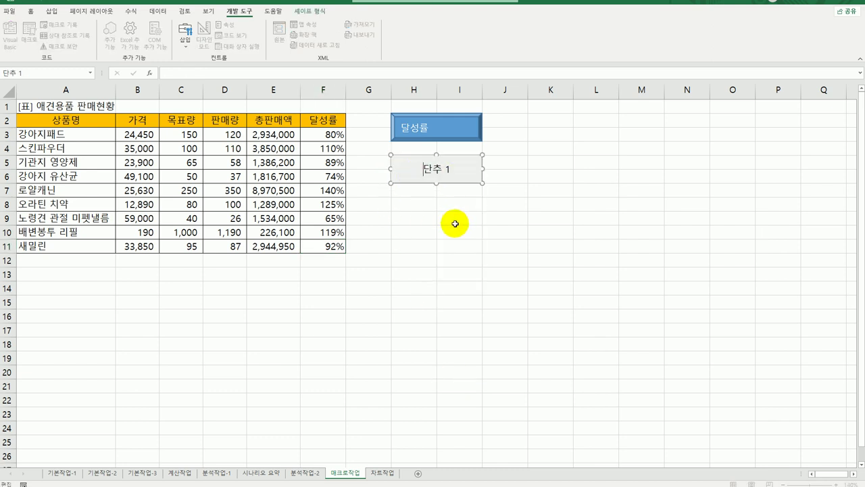
{"action": "key", "text": "ctrl+a"}
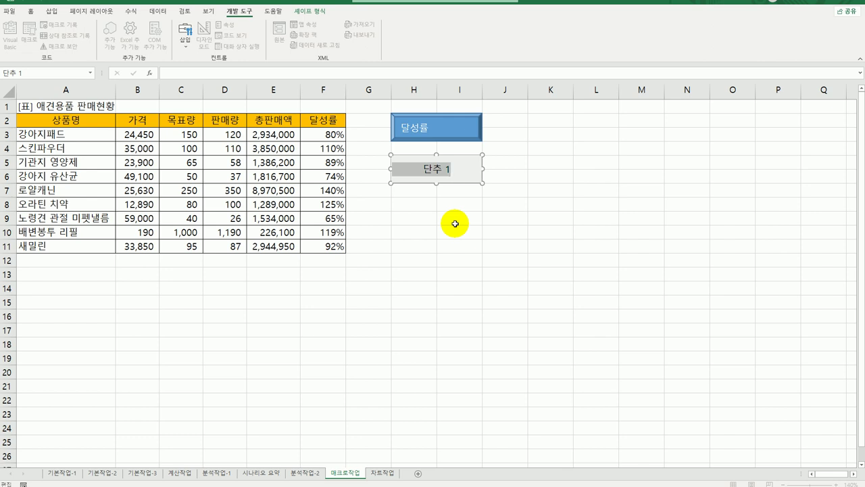
{"action": "type", "text": "ㅅㅓ식"}
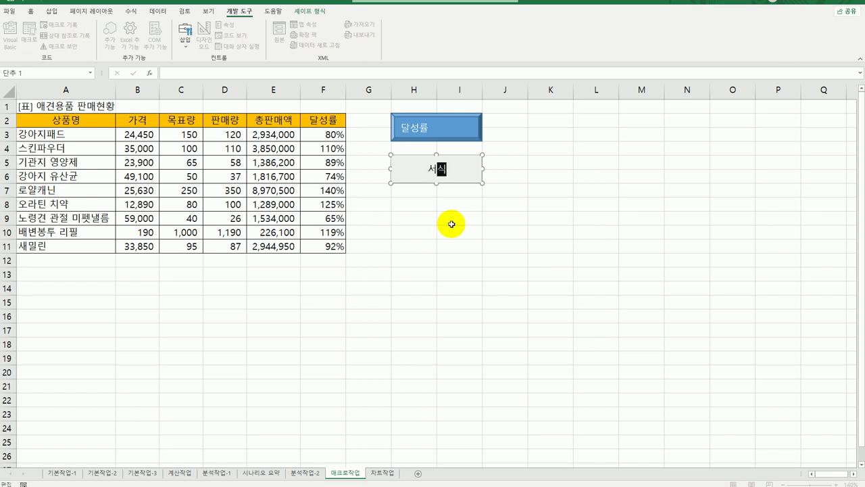
{"action": "left_click", "coordinate": [450, 229]}
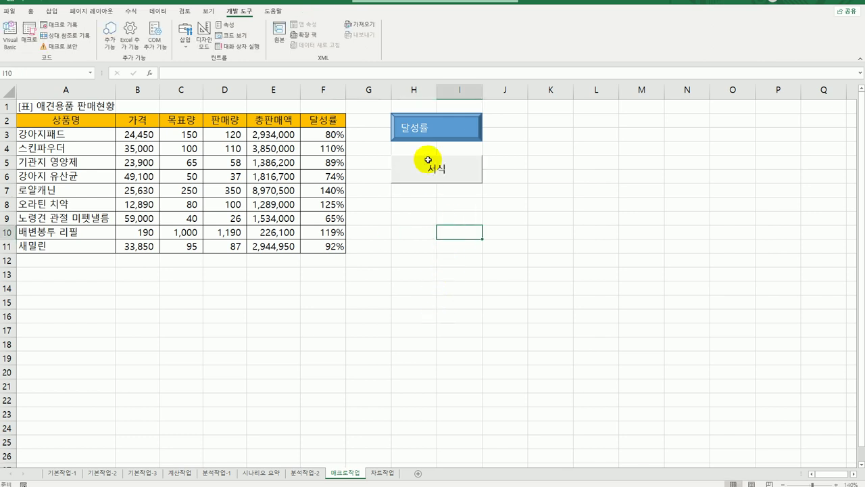
- Test the 달성률 macro by clearing F3:F11 and running the macro from its bevel shape
{"action": "left_click_drag", "start_coordinate": [327, 133], "coordinate": [331, 246]}
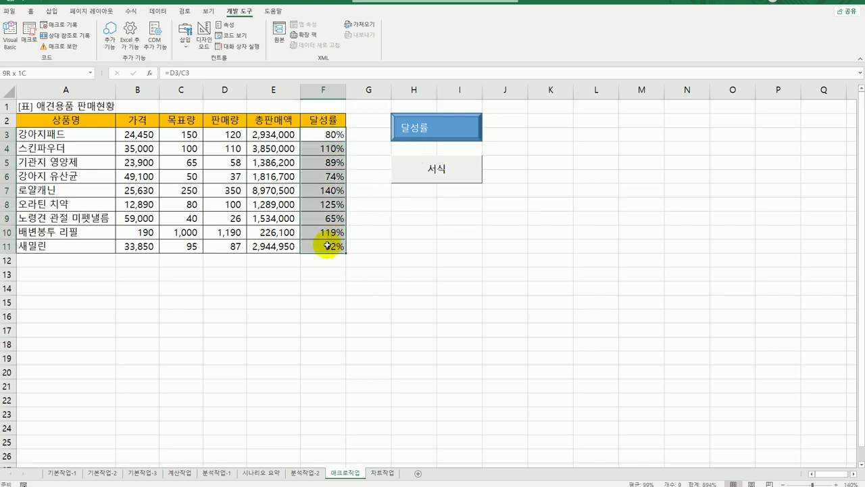
{"action": "key", "text": "Delete"}
{"action": "left_click", "coordinate": [469, 290]}
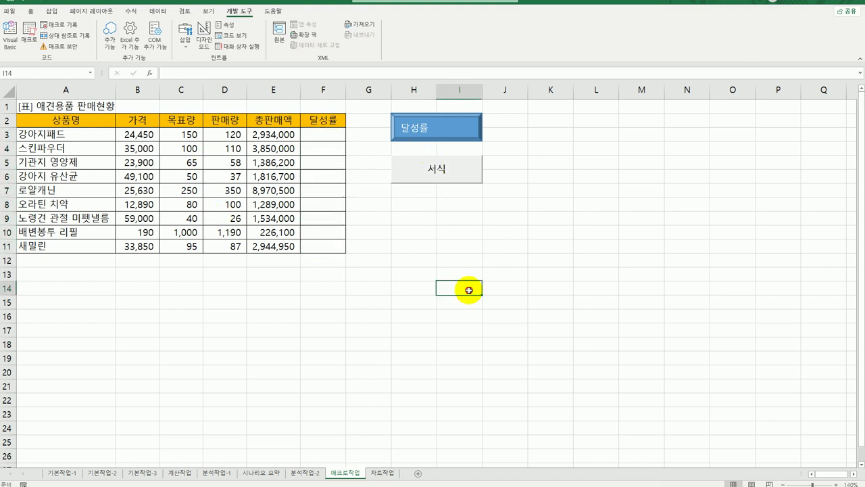
{"action": "left_click", "coordinate": [430, 128]}
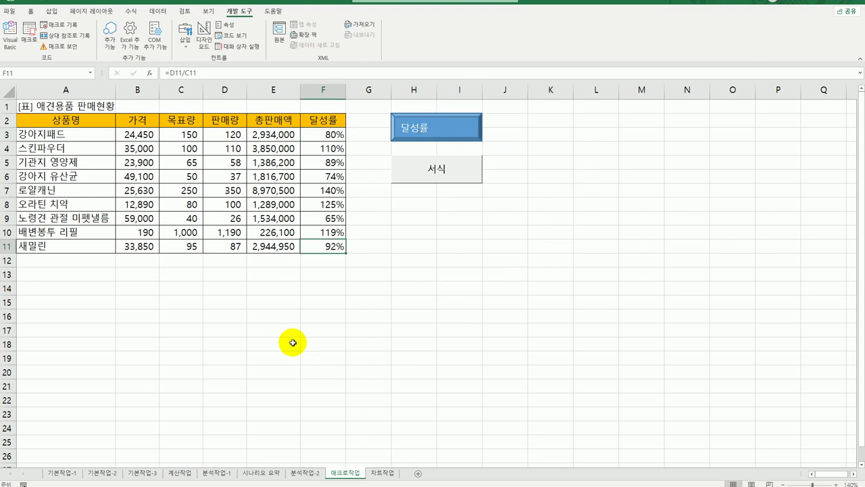
{"action": "left_click", "coordinate": [414, 334]}
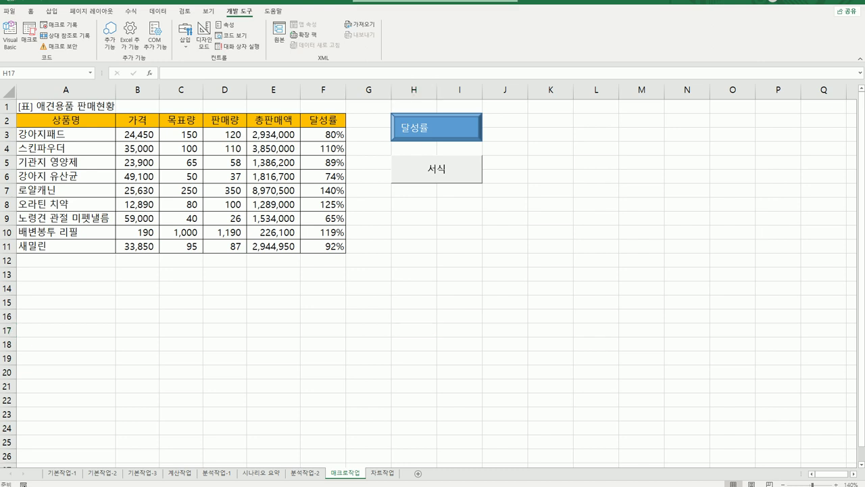
- On the 차트작업 sheet, set the chart's data range to A3:H7, leaving out the 평균 column and 분기평균 row
{"action": "left_click", "coordinate": [382, 475]}
{"action": "left_click", "coordinate": [382, 474]}
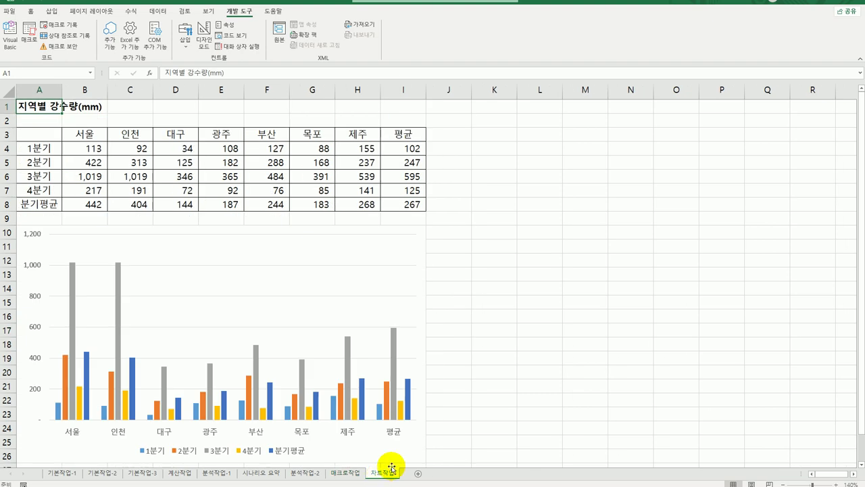
{"action": "scroll", "coordinate": [564, 397], "scroll_direction": "down", "scroll_amount": 1}
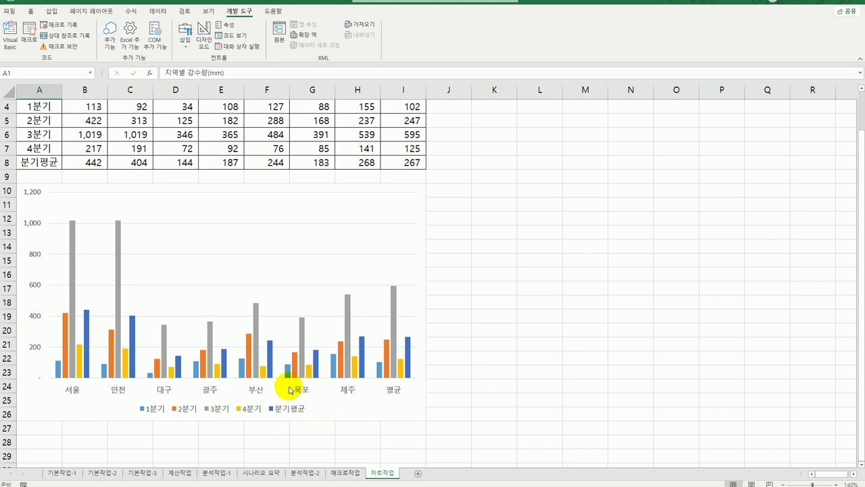
{"action": "scroll", "coordinate": [345, 403], "scroll_direction": "up", "scroll_amount": 1}
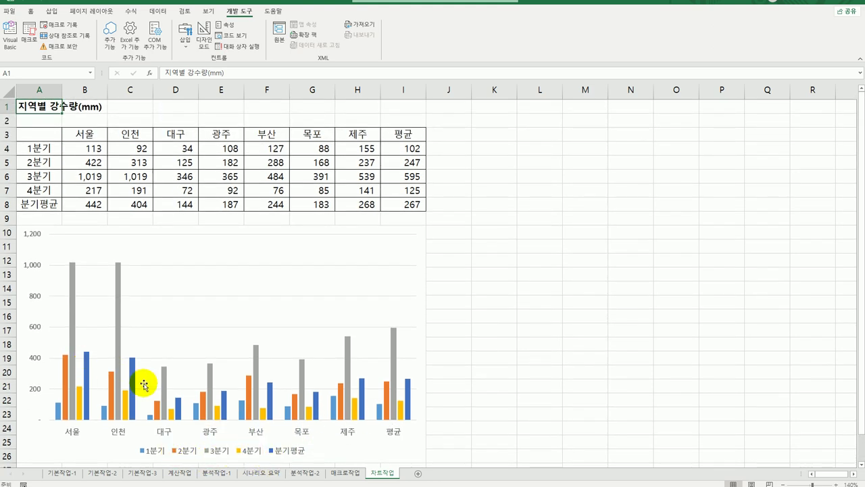
{"action": "mouse_move", "coordinate": [135, 384]}
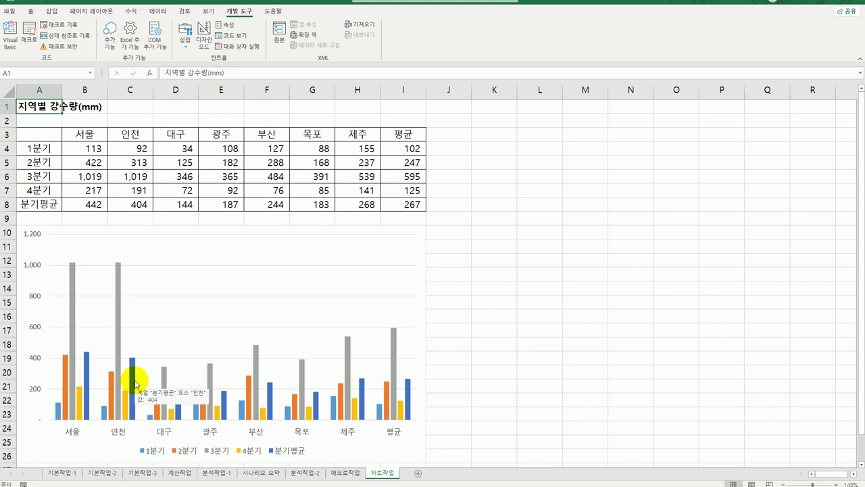
{"action": "right_click", "coordinate": [219, 254]}
{"action": "left_click", "coordinate": [265, 314]}
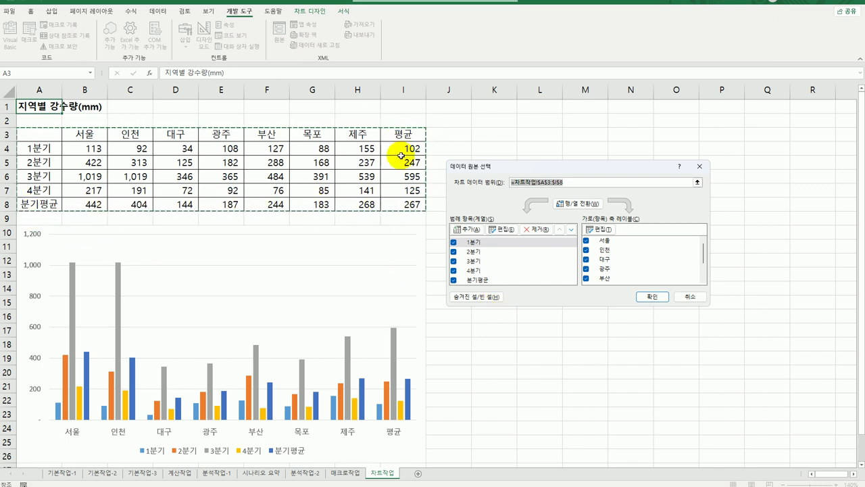
{"action": "left_click", "coordinate": [45, 136]}
{"action": "left_click_drag", "start_coordinate": [45, 136], "coordinate": [343, 190]}
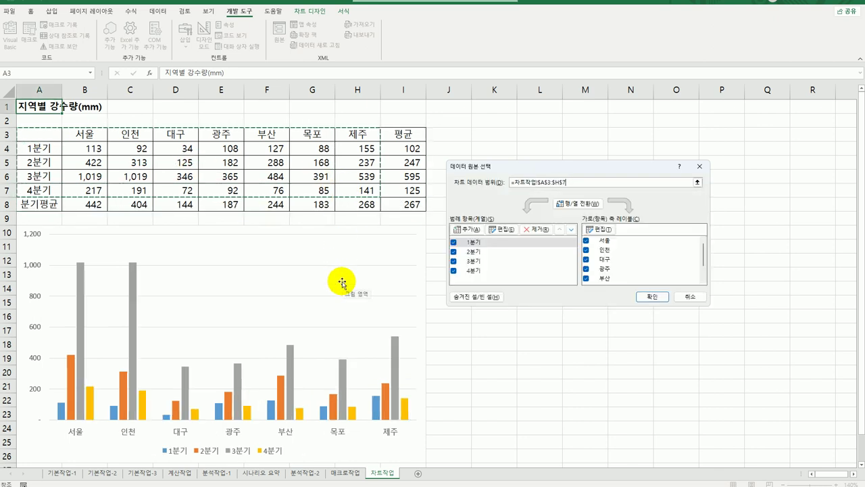
{"action": "left_click", "coordinate": [655, 296]}
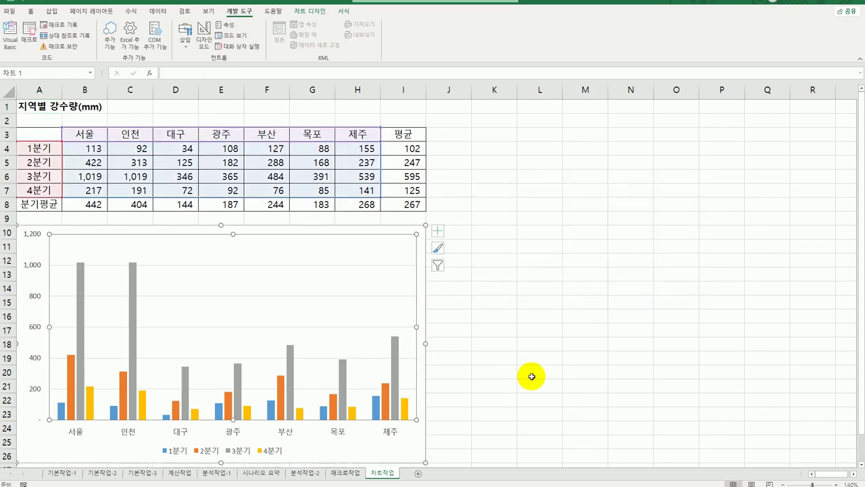
- Change the chart type to 100% stacked column (100% 기준 누적 세로 막대형)
{"action": "scroll", "coordinate": [530, 377], "scroll_direction": "down", "scroll_amount": 2}
{"action": "right_click", "coordinate": [221, 175]}
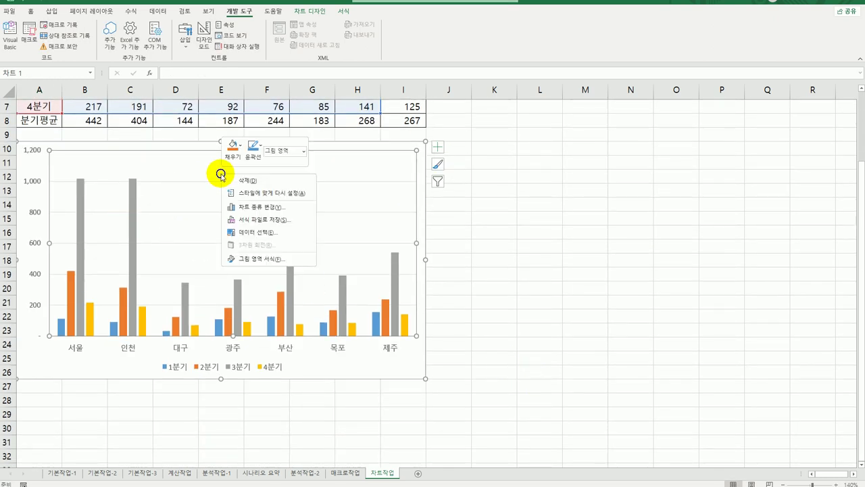
{"action": "left_click", "coordinate": [289, 211]}
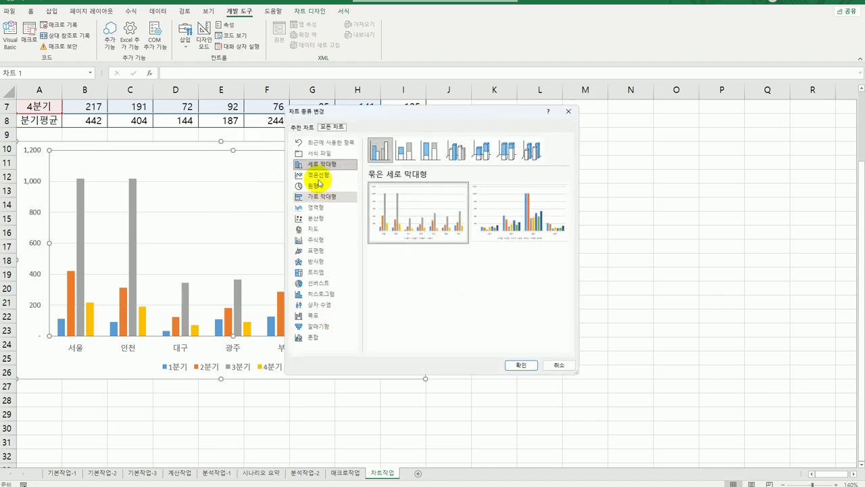
{"action": "left_click", "coordinate": [426, 157]}
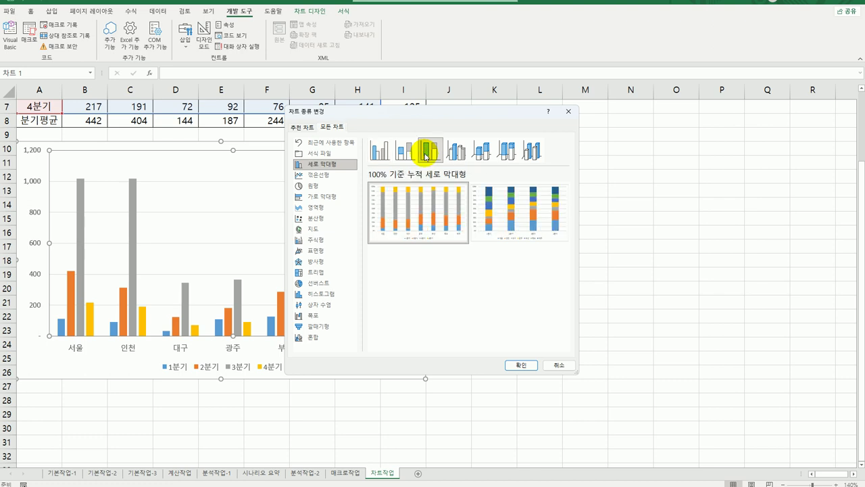
{"action": "left_click", "coordinate": [515, 364]}
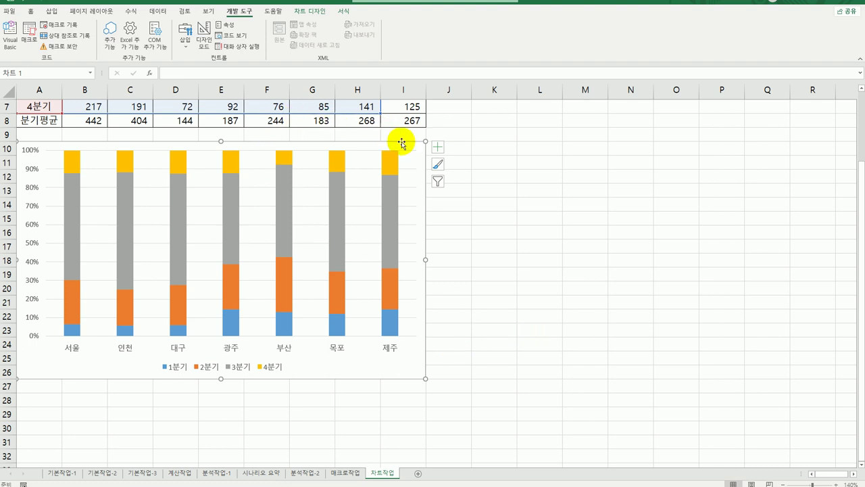
- Add a chart title and link it to cell A1 with =차트작업!$A$1
{"action": "left_click", "coordinate": [436, 146]}
{"action": "left_click", "coordinate": [460, 176]}
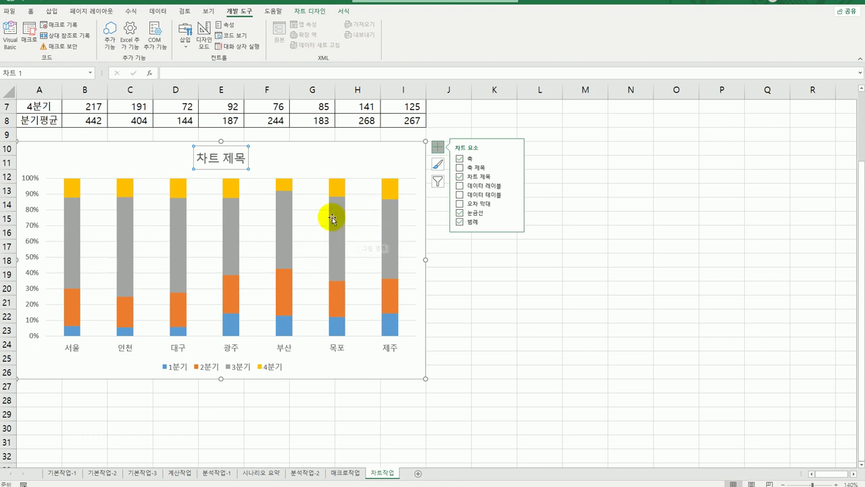
{"action": "scroll", "coordinate": [278, 223], "scroll_direction": "up", "scroll_amount": 2}
{"action": "scroll", "coordinate": [267, 228], "scroll_direction": "up", "scroll_amount": 1}
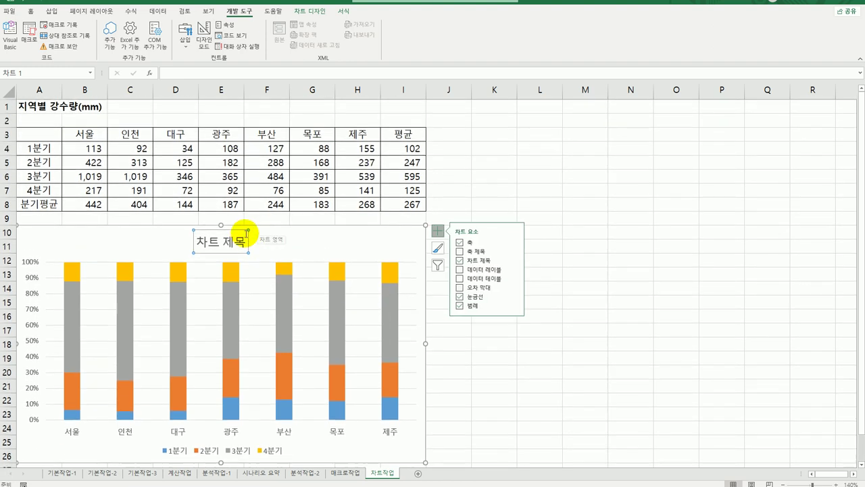
{"action": "left_click", "coordinate": [186, 70]}
{"action": "type", "text": "="}
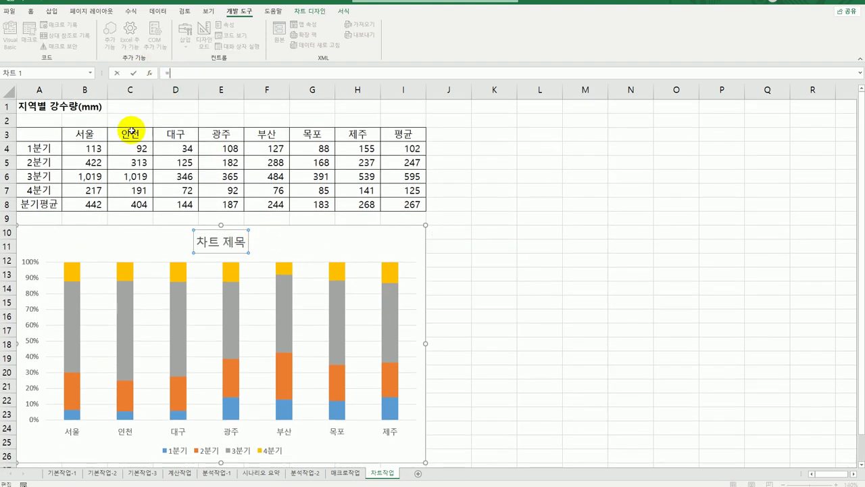
{"action": "left_click", "coordinate": [36, 110]}
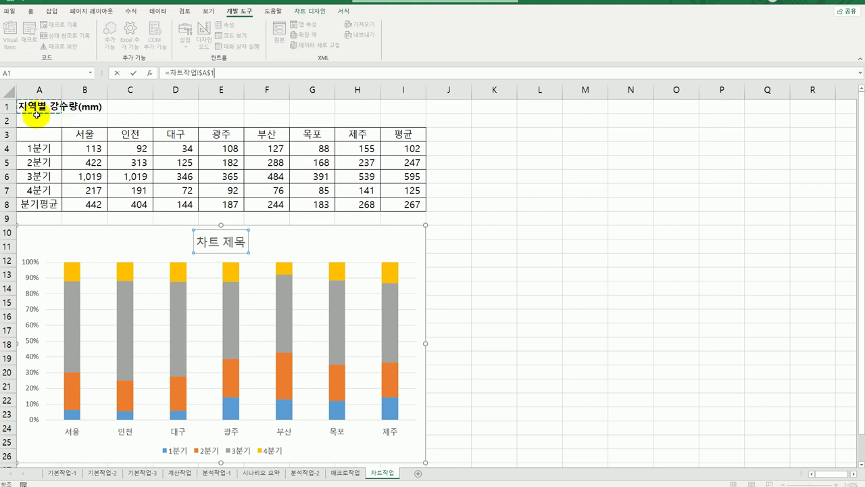
{"action": "key", "text": "Return"}
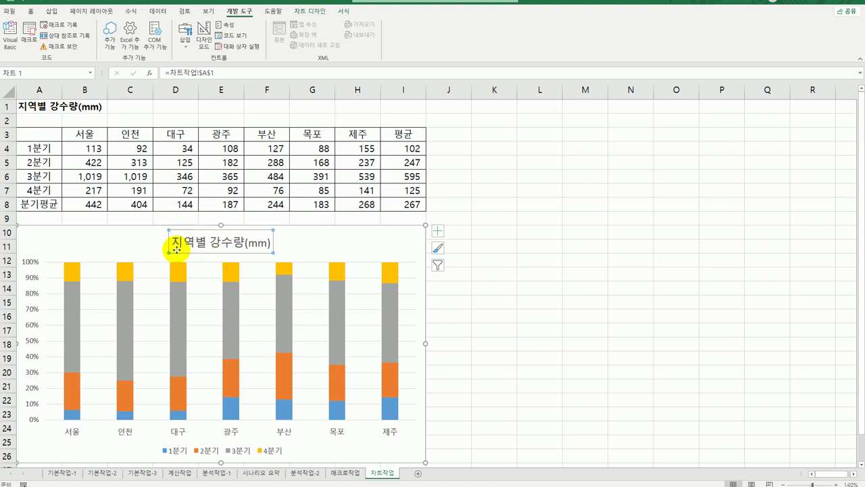
- Add primary major vertical gridlines (기본 주 세로) to the chart
{"action": "mouse_move", "coordinate": [237, 272]}
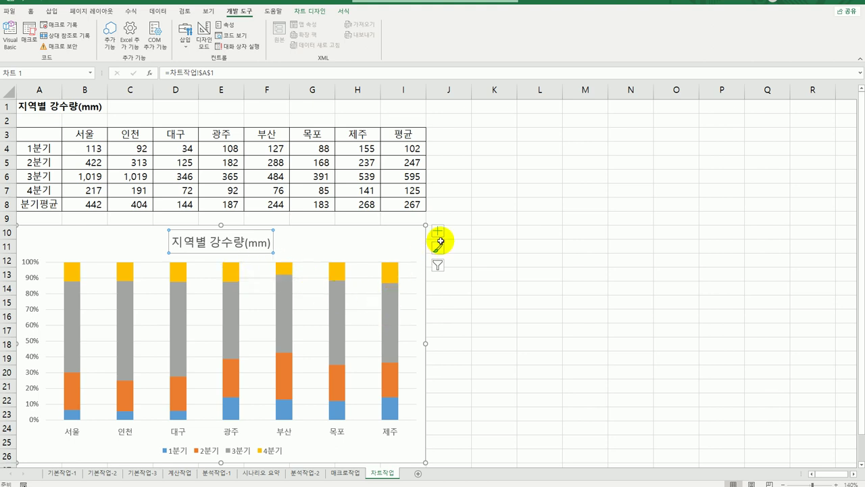
{"action": "left_click", "coordinate": [438, 231]}
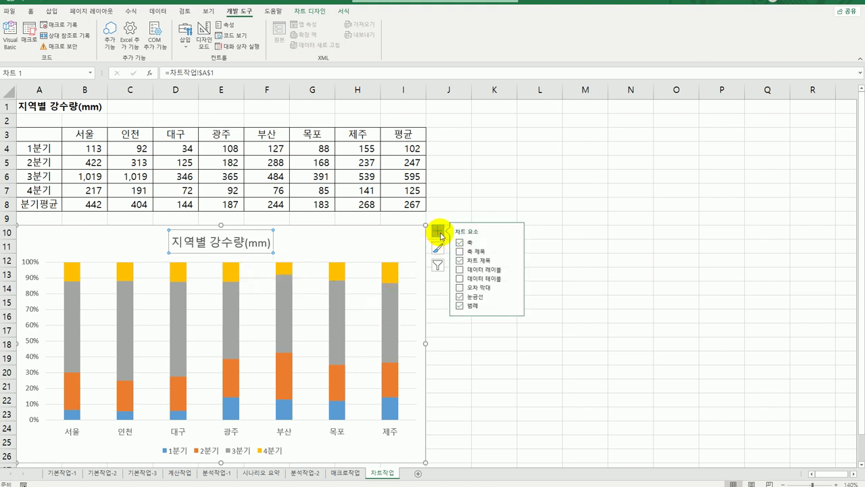
{"action": "left_click", "coordinate": [513, 296]}
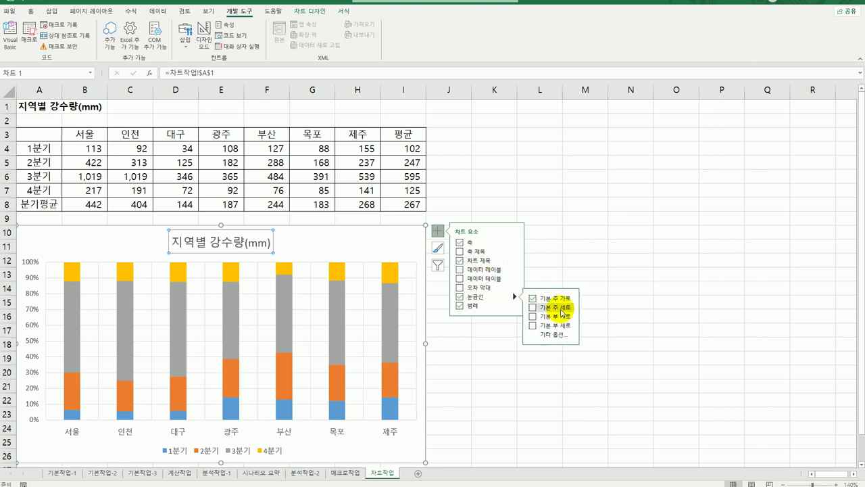
{"action": "left_click", "coordinate": [561, 309]}
- Change the chart colors to the monochromatic palette 단색 색상표 1 and deselect the chart
{"action": "left_click", "coordinate": [400, 248]}
{"action": "left_click", "coordinate": [295, 14]}
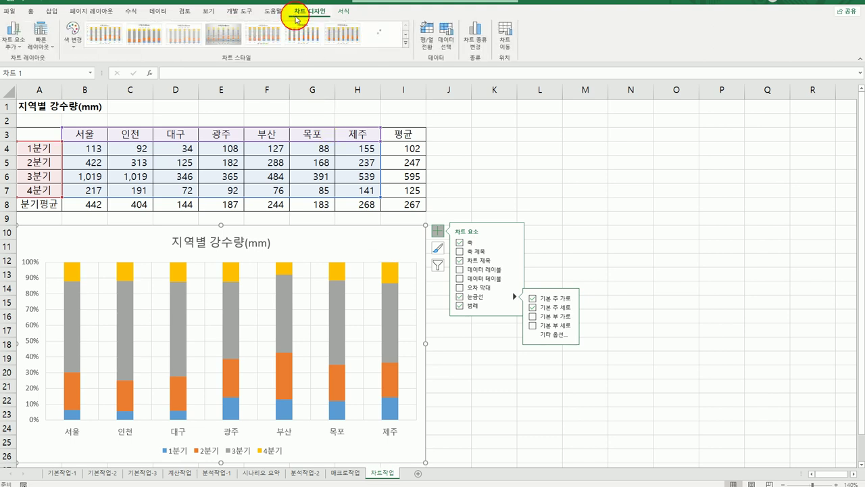
{"action": "left_click", "coordinate": [70, 40]}
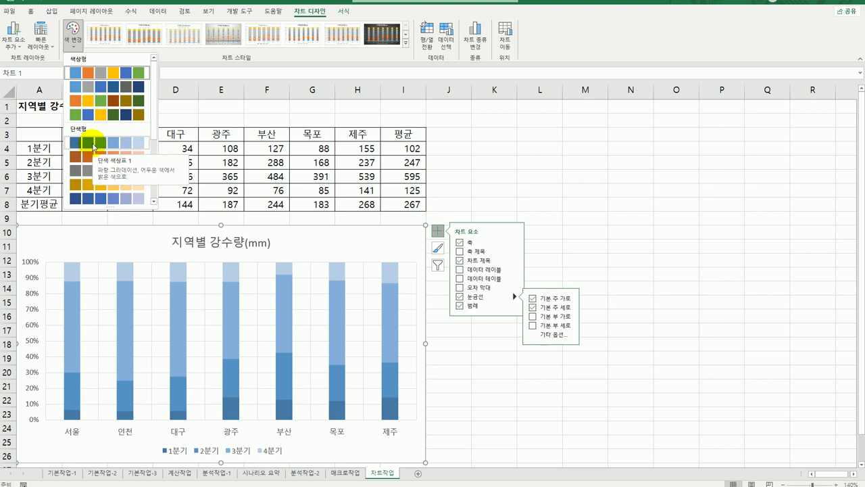
{"action": "left_click", "coordinate": [92, 144]}
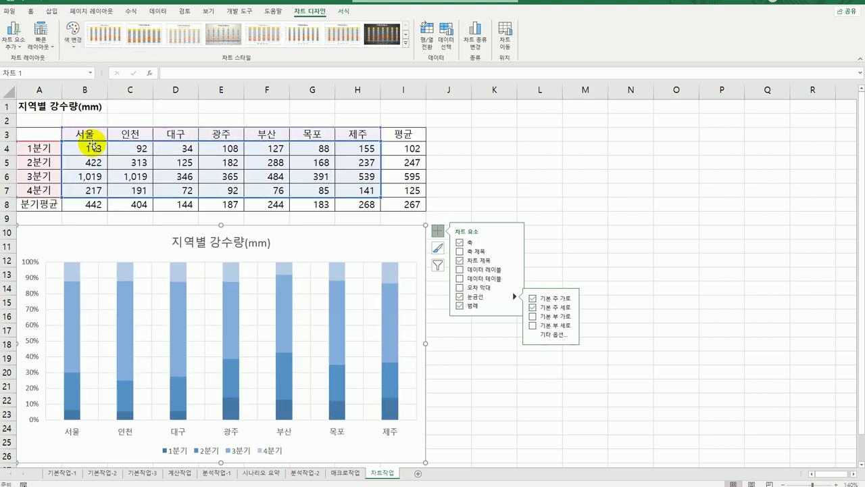
{"action": "left_click", "coordinate": [465, 399]}
{"action": "scroll", "coordinate": [473, 398], "scroll_direction": "down", "scroll_amount": 1}
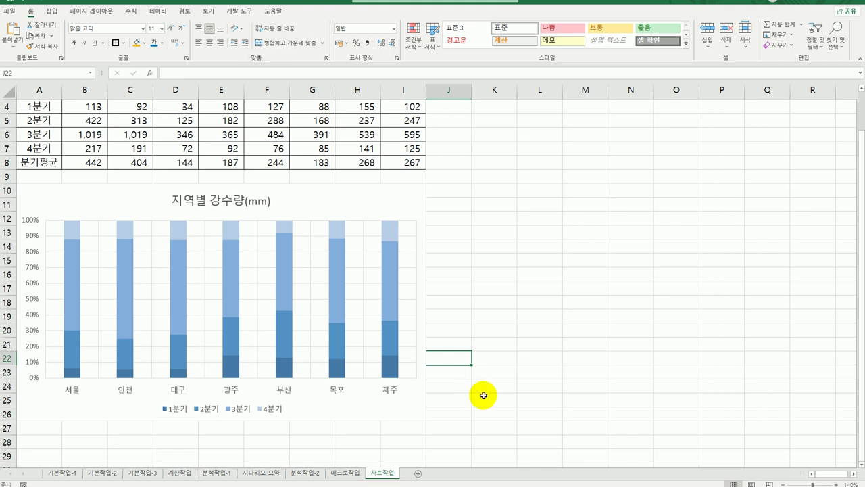
{"action": "scroll", "coordinate": [483, 395], "scroll_direction": "up", "scroll_amount": 1}
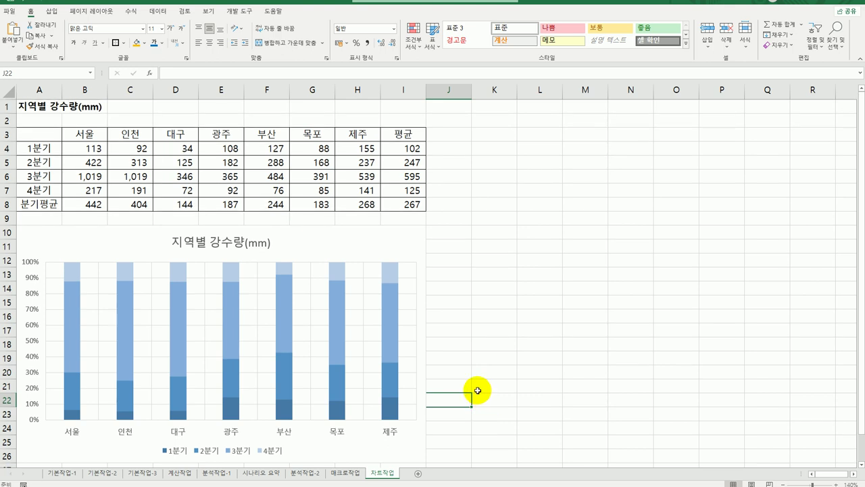